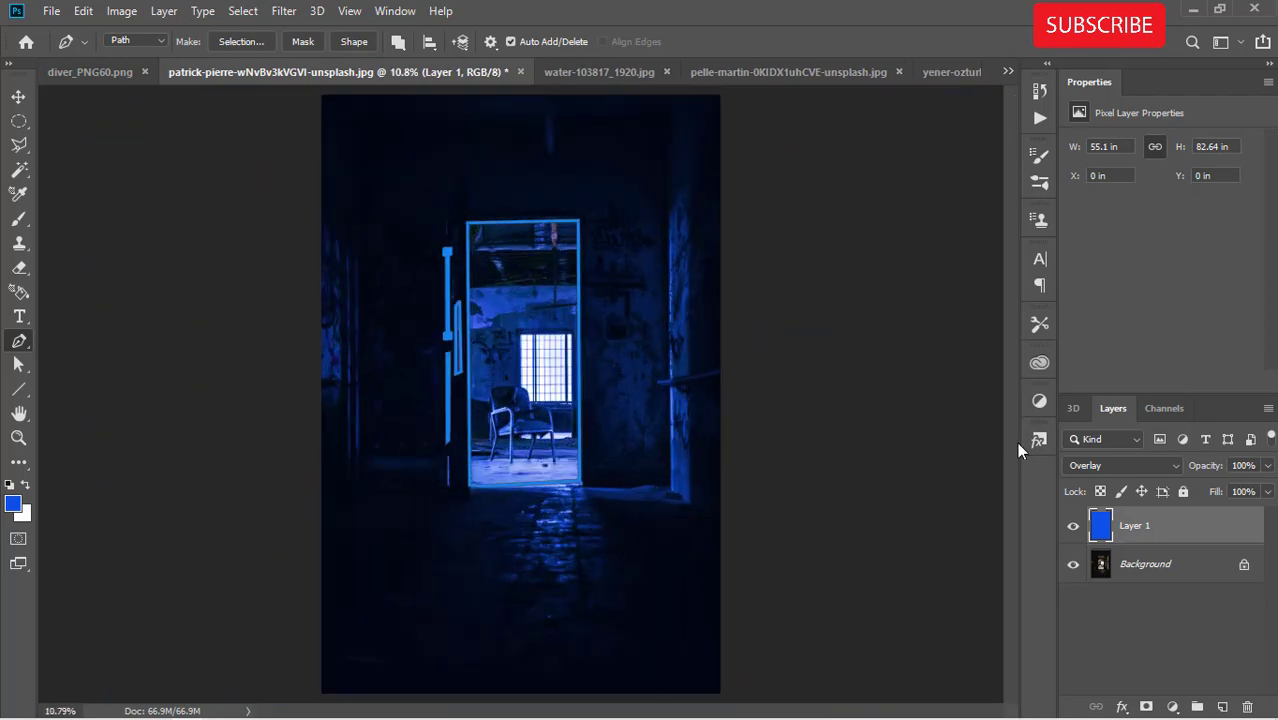
Step: Convert the doorway path to a selection, unlock the Background layer, and copy the doorway area onto a new layer
{"action": "key", "text": "ctrl+Return"}
{"action": "left_click", "coordinate": [1243, 565]}
{"action": "key", "text": "ctrl+j"}
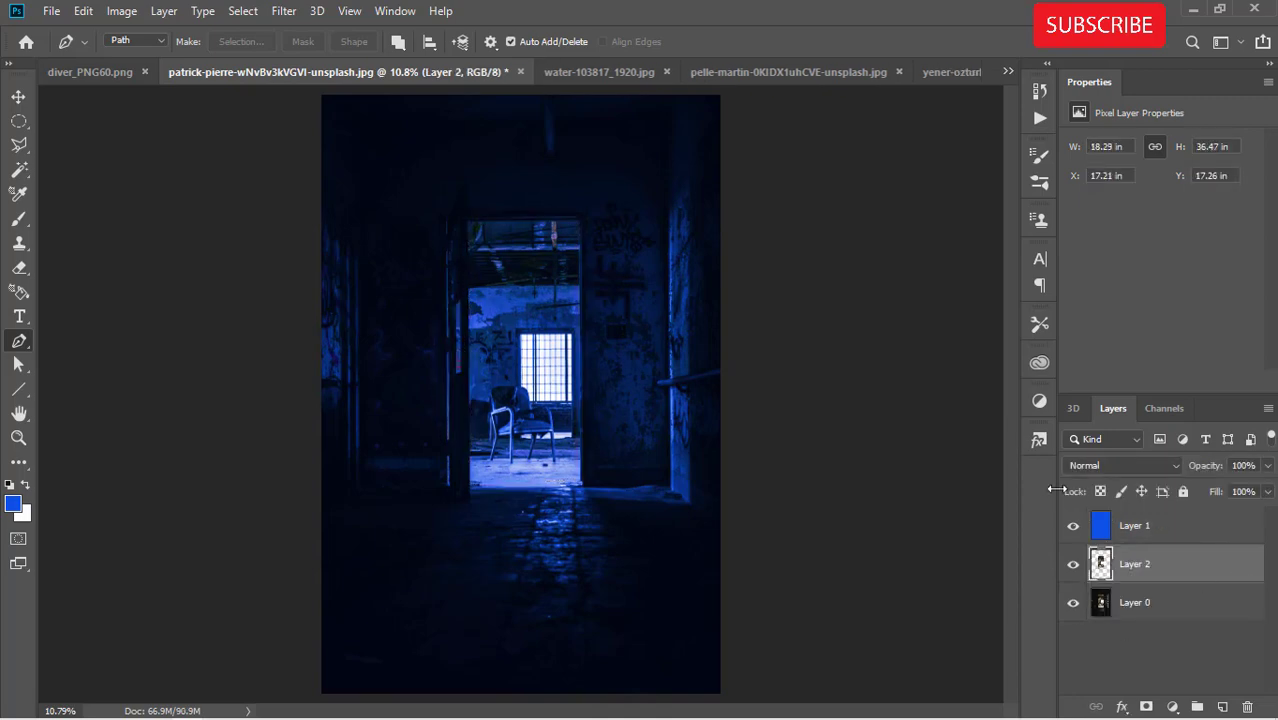
Step: Bring the cut-out goldfish from its own document into the doorway image, beneath the blue Overlay layer, and select its layer
{"action": "left_click", "coordinate": [757, 73]}
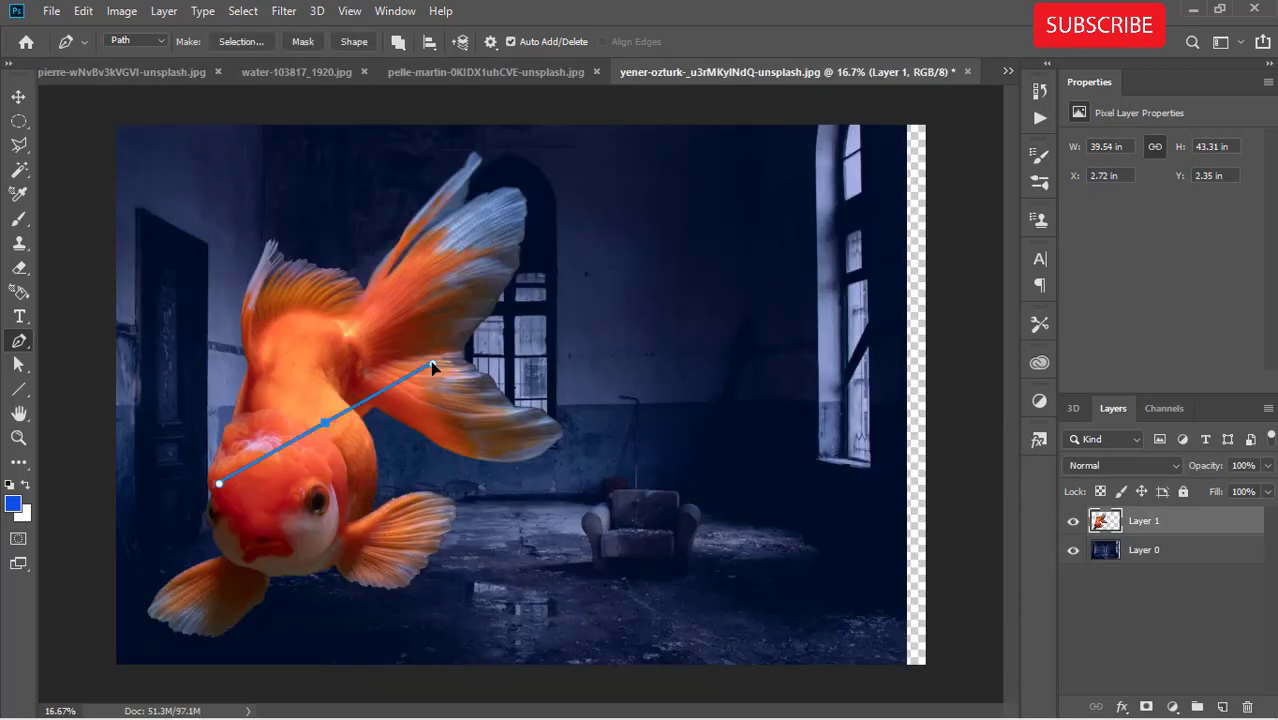
{"action": "key", "text": "v"}
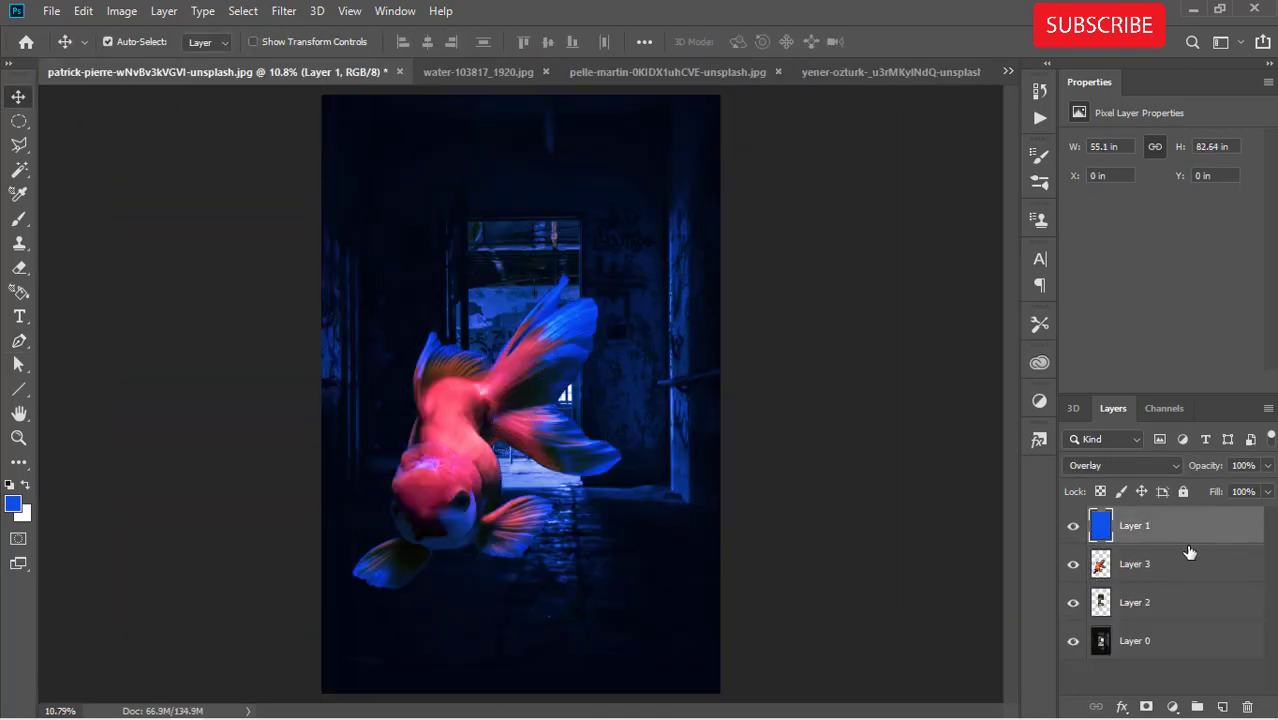
{"action": "left_click", "coordinate": [1200, 566]}
Step: Mirror the goldfish horizontally, widen it slightly, and position it in front of the doorway
{"action": "key", "text": "ctrl+t"}
{"action": "left_click_drag", "start_coordinate": [515, 464], "coordinate": [537, 330]}
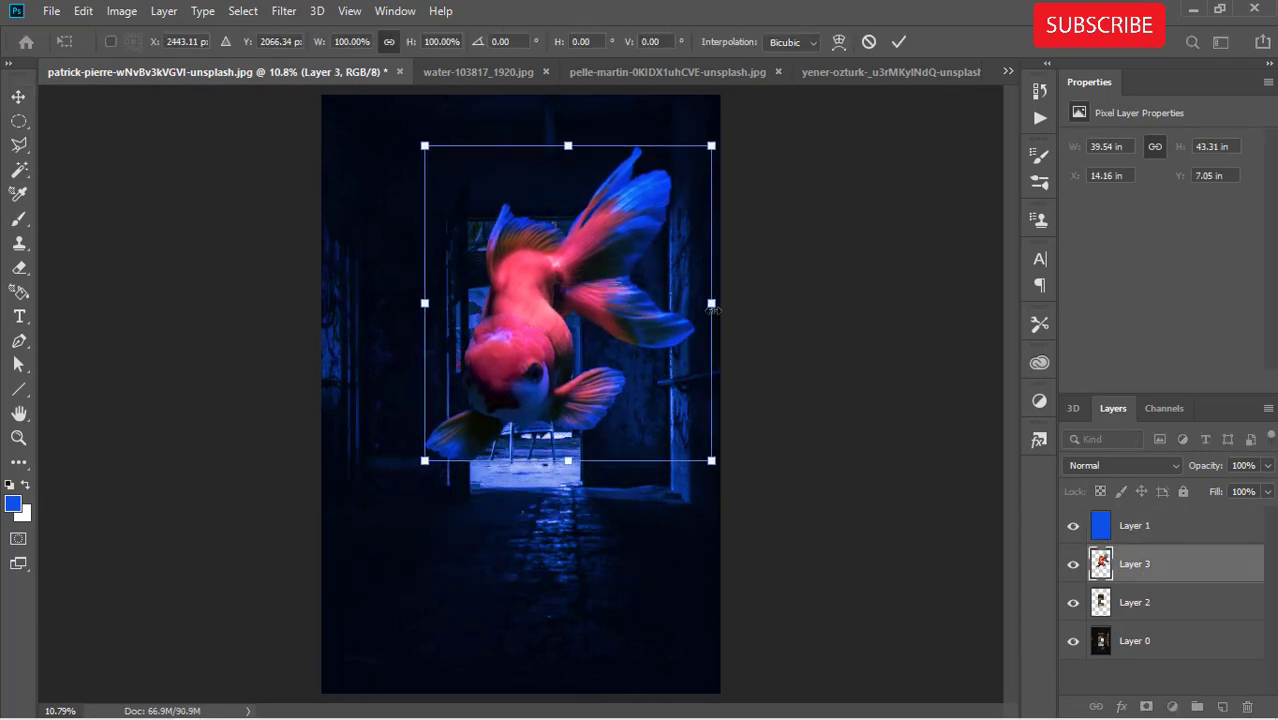
{"action": "left_click_drag", "start_coordinate": [711, 304], "coordinate": [156, 304]}
{"action": "key", "text": "ctrl+z"}
{"action": "left_click_drag", "start_coordinate": [359, 348], "coordinate": [524, 340]}
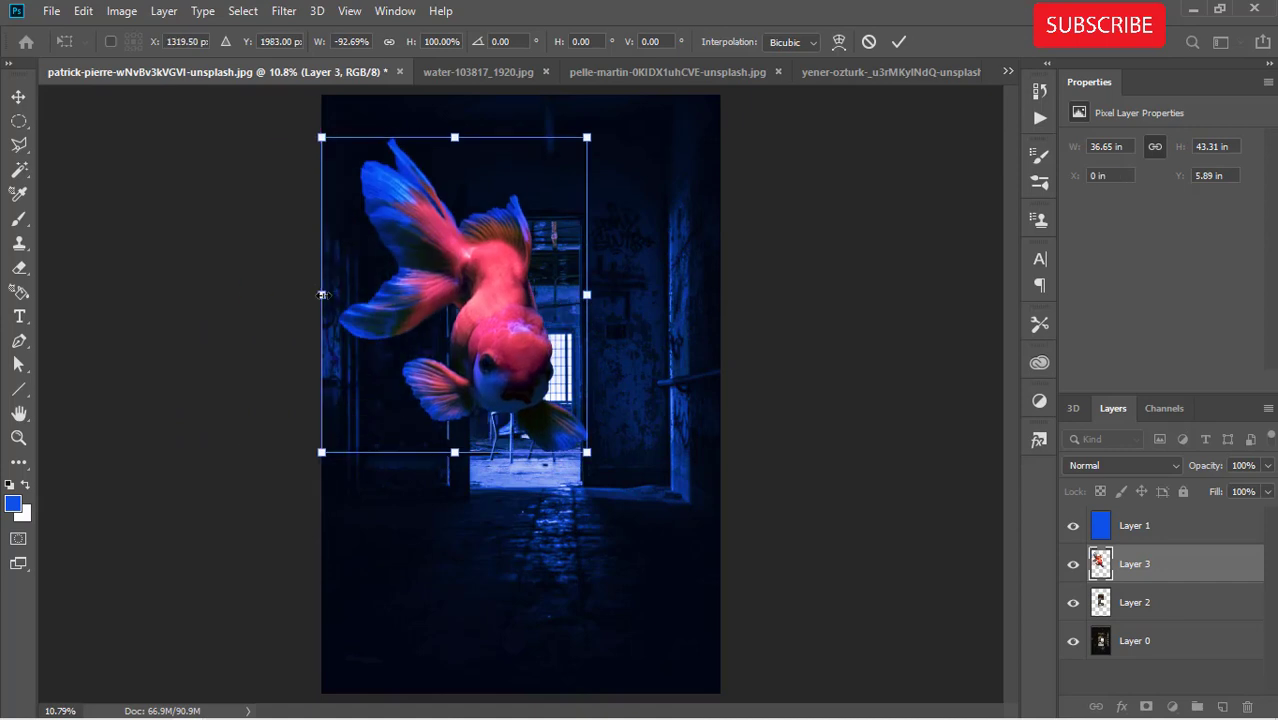
{"action": "left_click_drag", "start_coordinate": [322, 294], "coordinate": [272, 294]}
{"action": "left_click_drag", "start_coordinate": [477, 360], "coordinate": [537, 382]}
{"action": "key", "text": "Return"}
Step: Try placing the goldfish layer below the doorway copy in the layer stack
{"action": "left_click", "coordinate": [546, 350]}
{"action": "key", "text": "ctrl+z"}
{"action": "left_click_drag", "start_coordinate": [1189, 565], "coordinate": [1173, 622]}
{"action": "left_click_drag", "start_coordinate": [1182, 604], "coordinate": [1183, 553]}
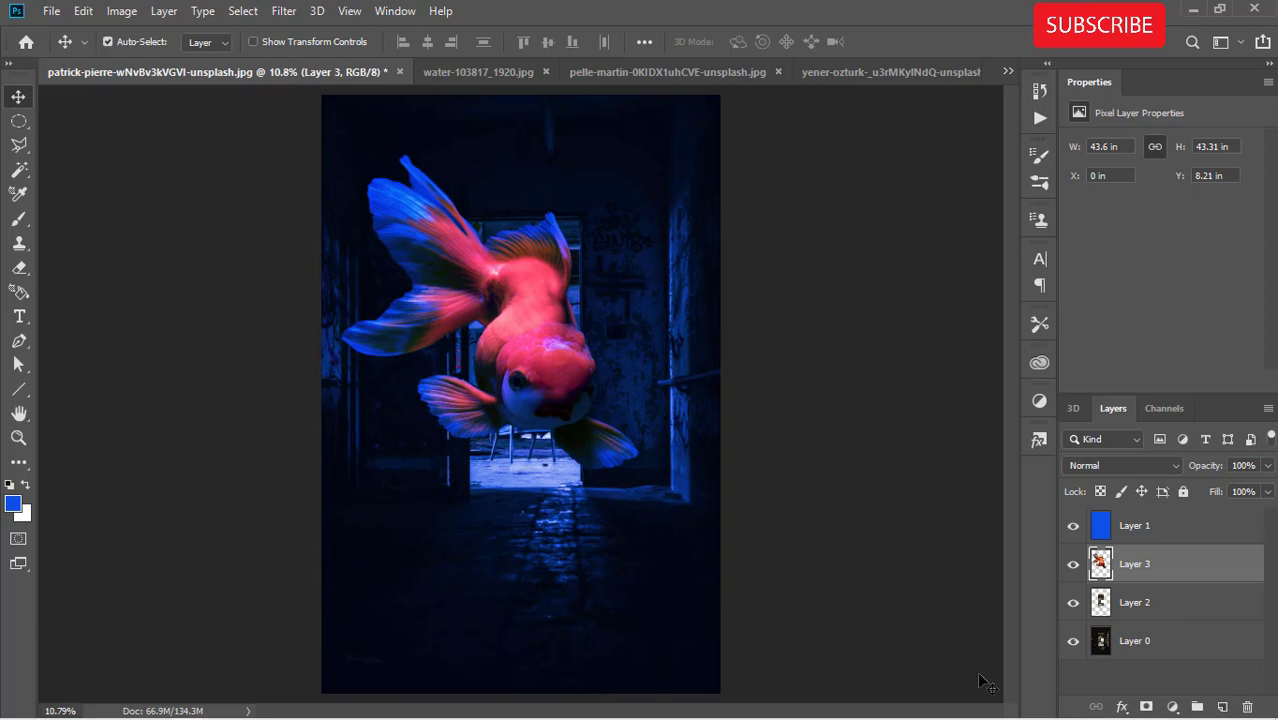
Step: Trace the goldfish's tail fins beyond the doorway's left edge with the Pen tool and convert the path to a selection
{"action": "key", "text": "ctrl+comma"}
{"action": "key", "text": "ctrl+plus"}
{"action": "key", "text": "ctrl+plus"}
{"action": "key", "text": "p"}
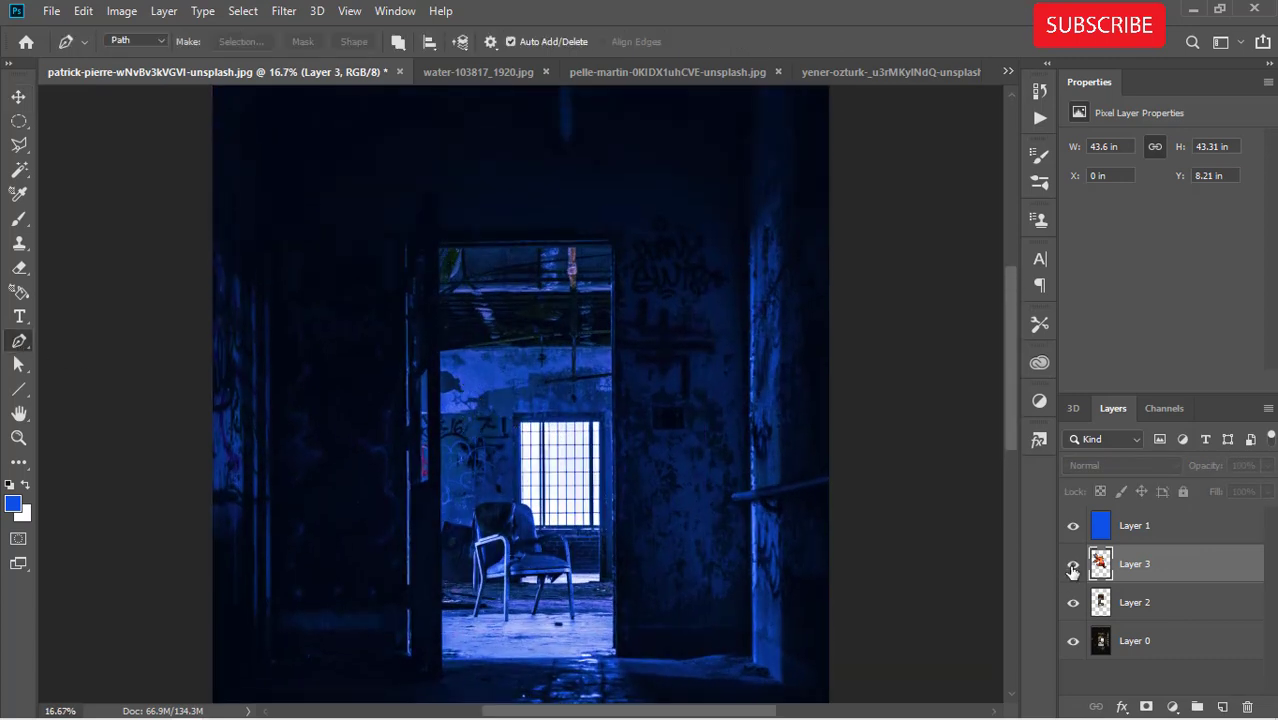
{"action": "left_click", "coordinate": [1073, 566]}
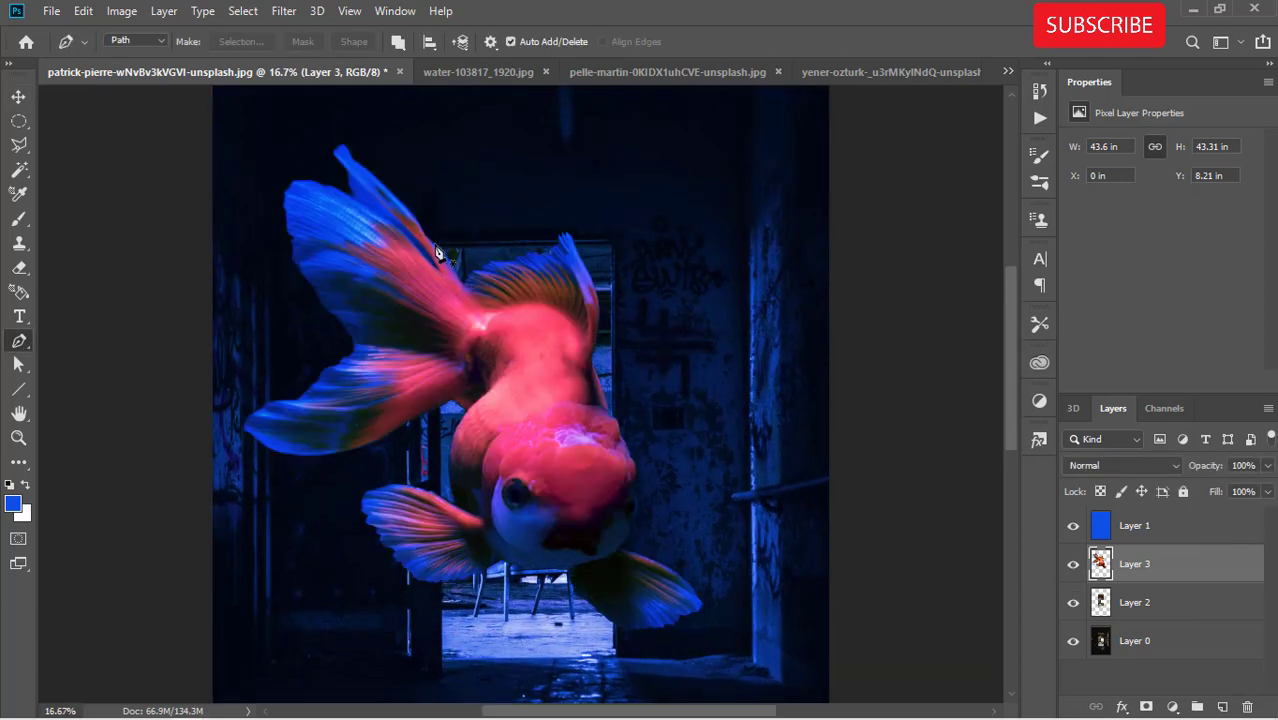
{"action": "left_click", "coordinate": [1072, 566]}
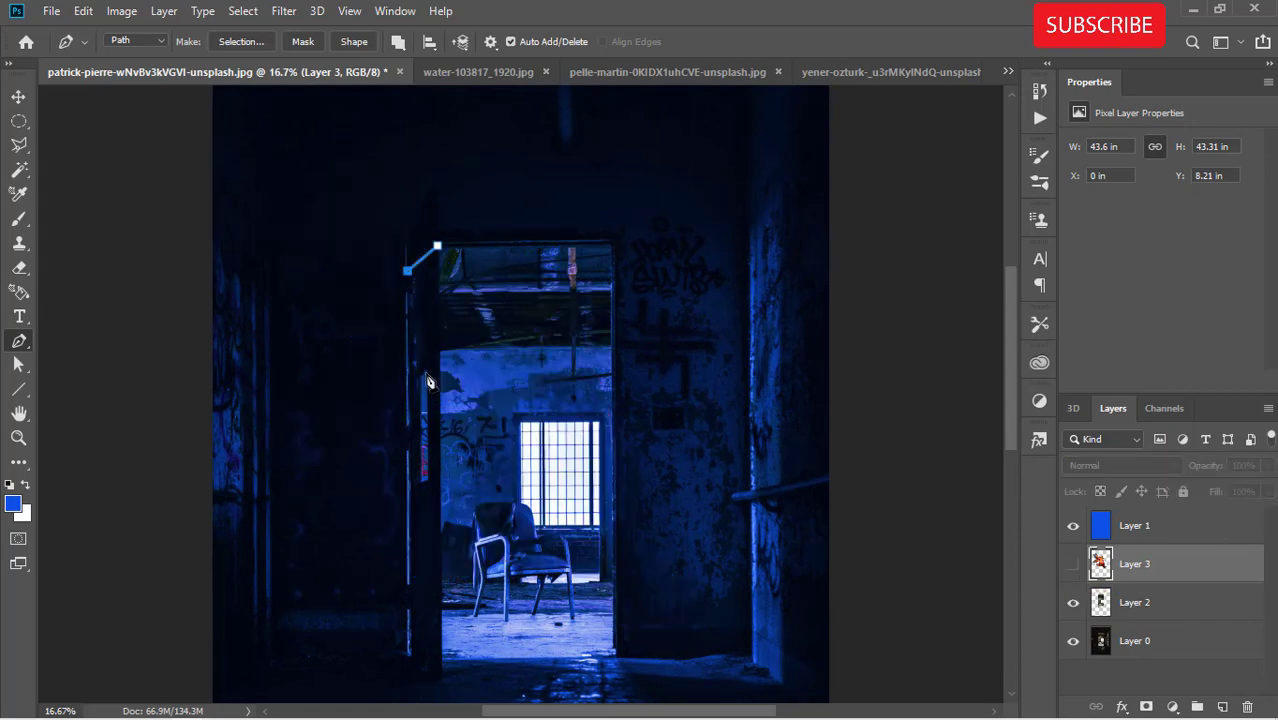
{"action": "left_click", "coordinate": [1073, 566]}
{"action": "left_click", "coordinate": [1073, 566]}
{"action": "left_click", "coordinate": [1073, 566]}
{"action": "left_click", "coordinate": [1073, 566]}
{"action": "left_click", "coordinate": [1073, 566]}
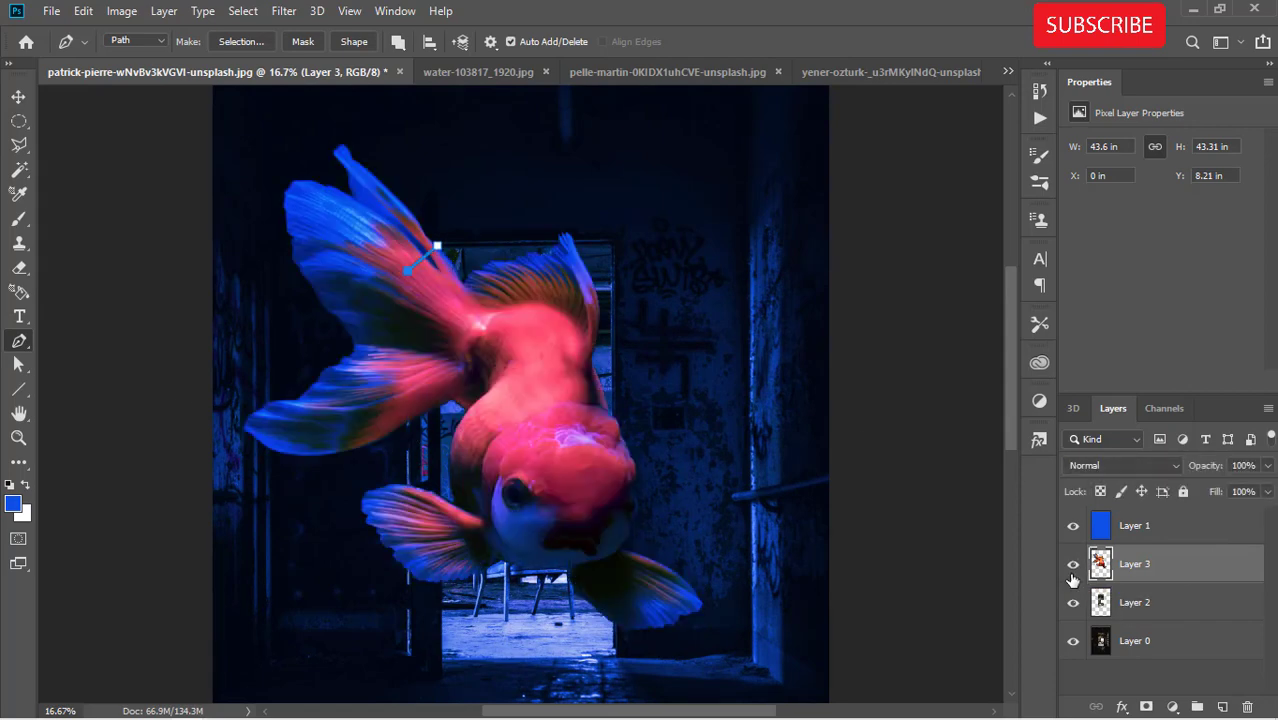
{"action": "left_click", "coordinate": [1073, 567]}
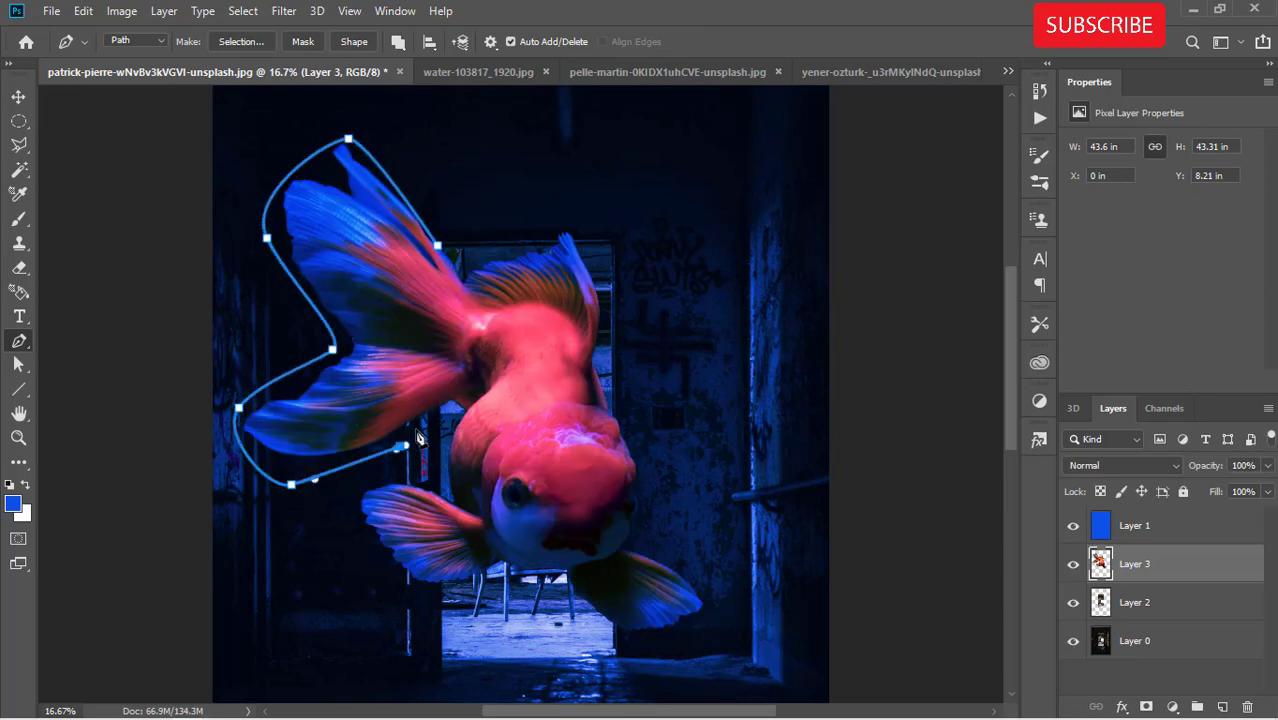
{"action": "key", "text": "ctrl+Return"}
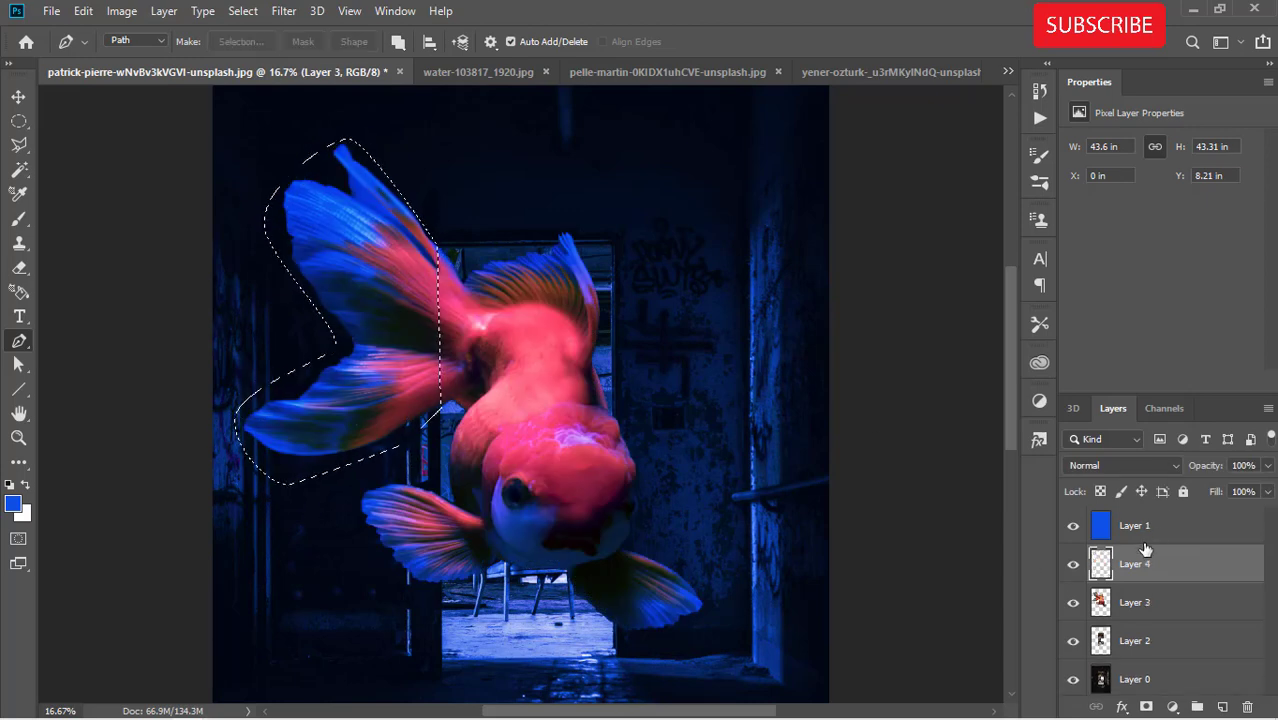
Step: Copy the selected tail fins to a new layer, hide that copy, and erase them from the goldfish layer
{"action": "key", "text": "ctrl+j"}
{"action": "left_click", "coordinate": [1098, 600]}
{"action": "left_click", "coordinate": [17, 268]}
{"action": "left_click", "coordinate": [1073, 564]}
{"action": "left_click_drag", "start_coordinate": [528, 414], "coordinate": [499, 314]}
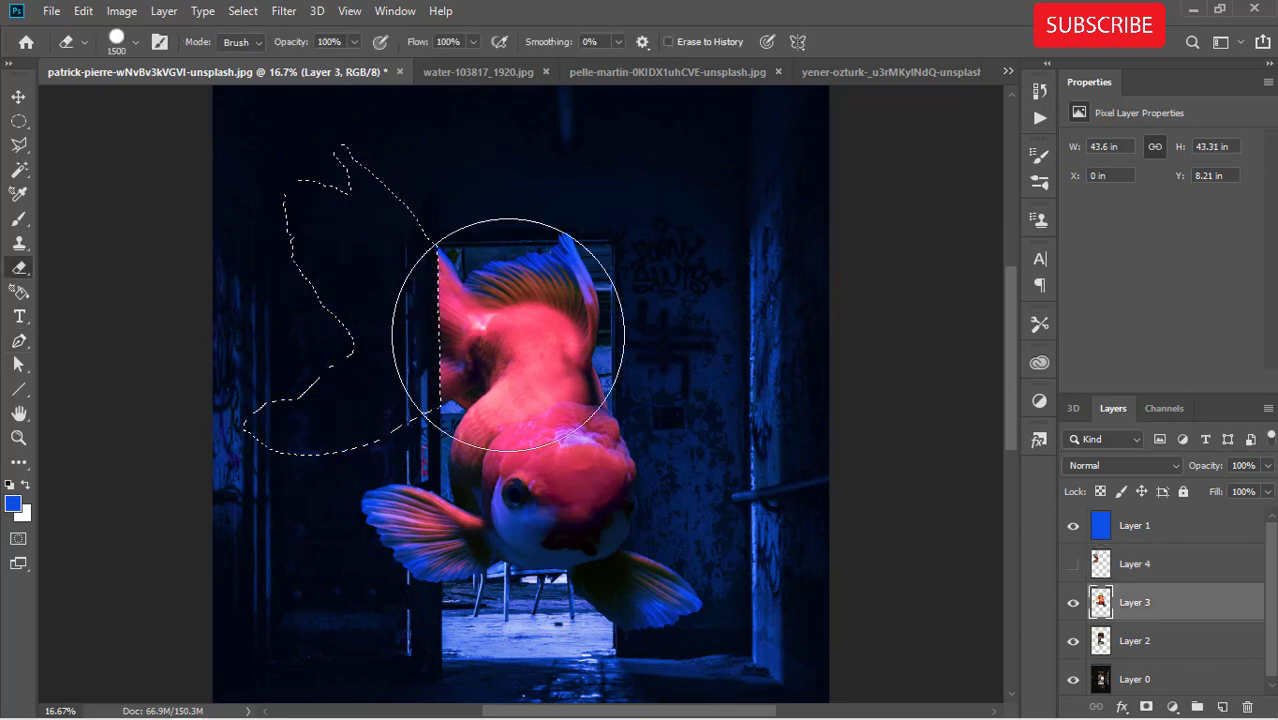
{"action": "key", "text": "ctrl+d"}
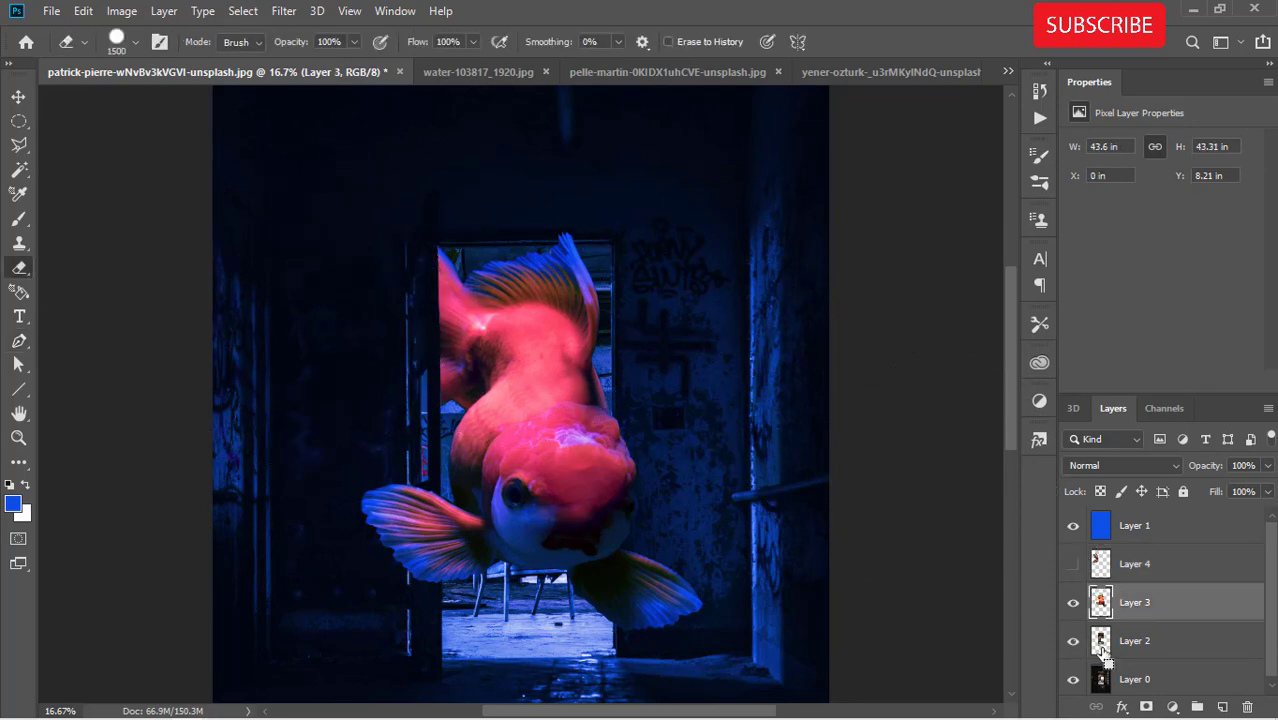
Step: Show the tail layer and erase everything outside the doorway openings, using the inverted outline of the doorway copy as the selection
{"action": "left_click", "coordinate": [1071, 564]}
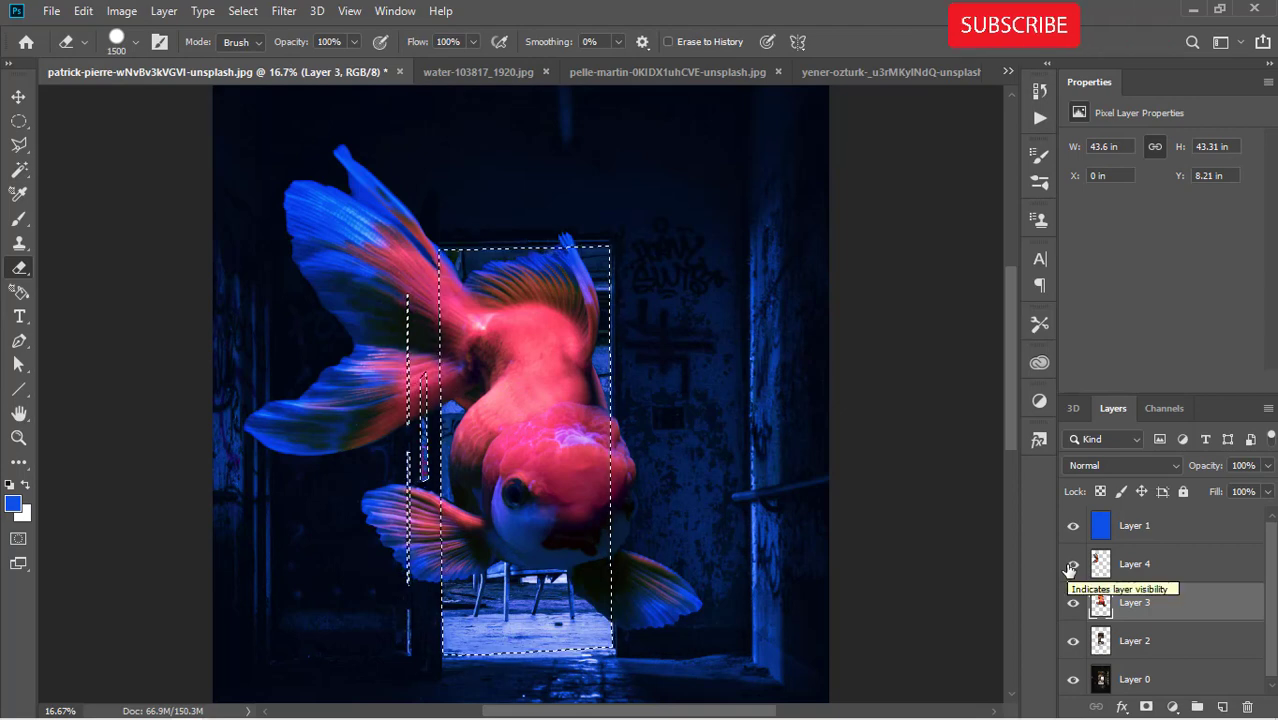
{"action": "left_click", "coordinate": [1130, 564]}
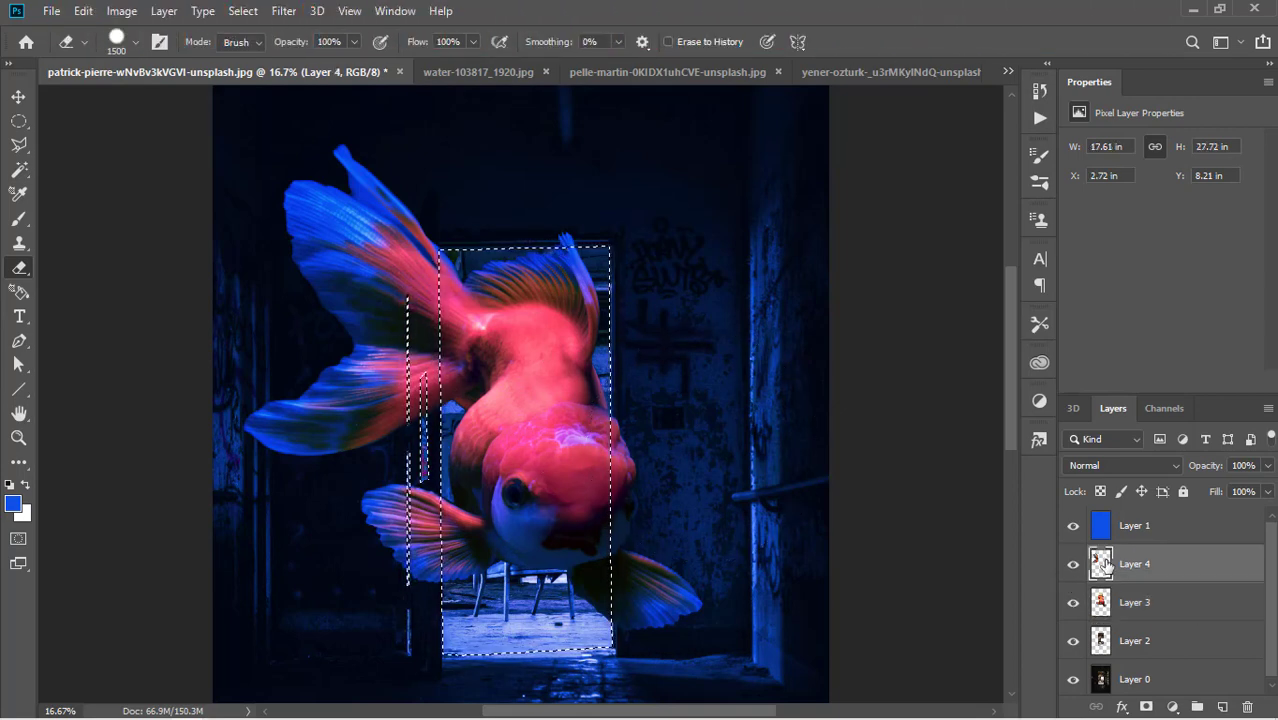
{"action": "left_click", "coordinate": [243, 11]}
{"action": "left_click", "coordinate": [270, 85]}
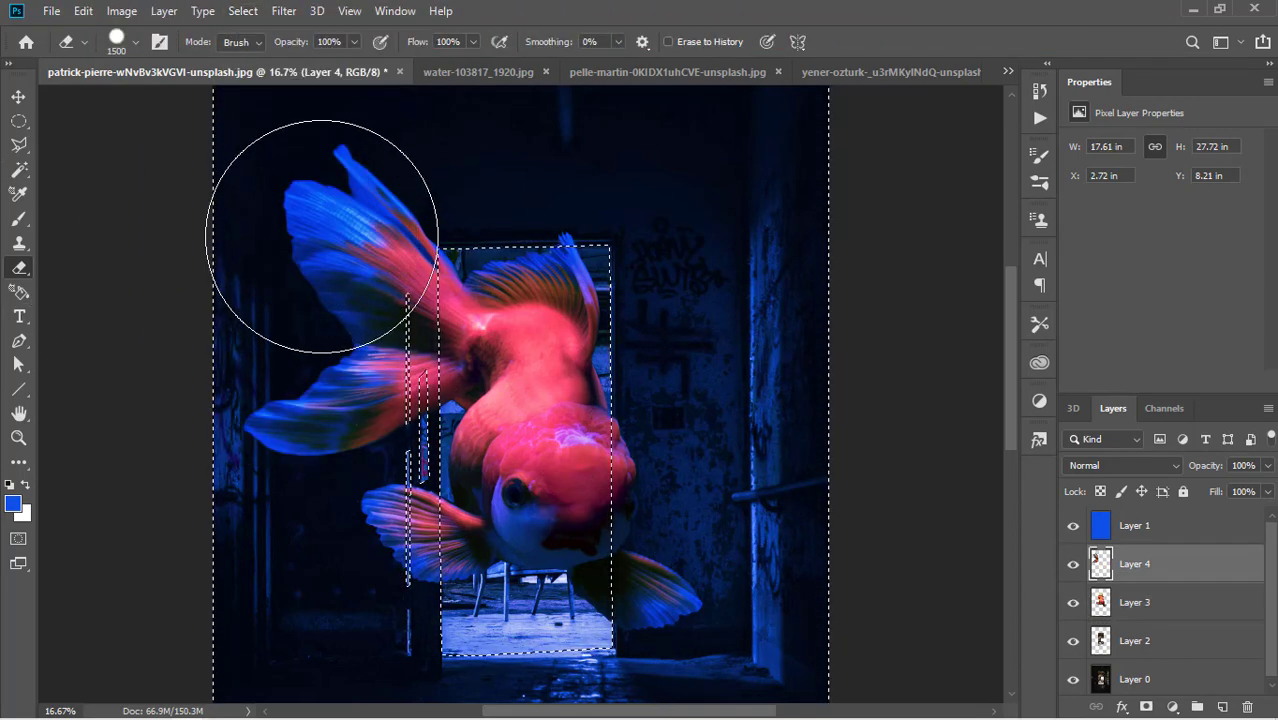
{"action": "mouse_move", "coordinate": [322, 225]}
{"action": "left_mouse_down"}
{"action": "mouse_move", "coordinate": [330, 332]}
{"action": "mouse_move", "coordinate": [277, 543]}
{"action": "left_mouse_up"}
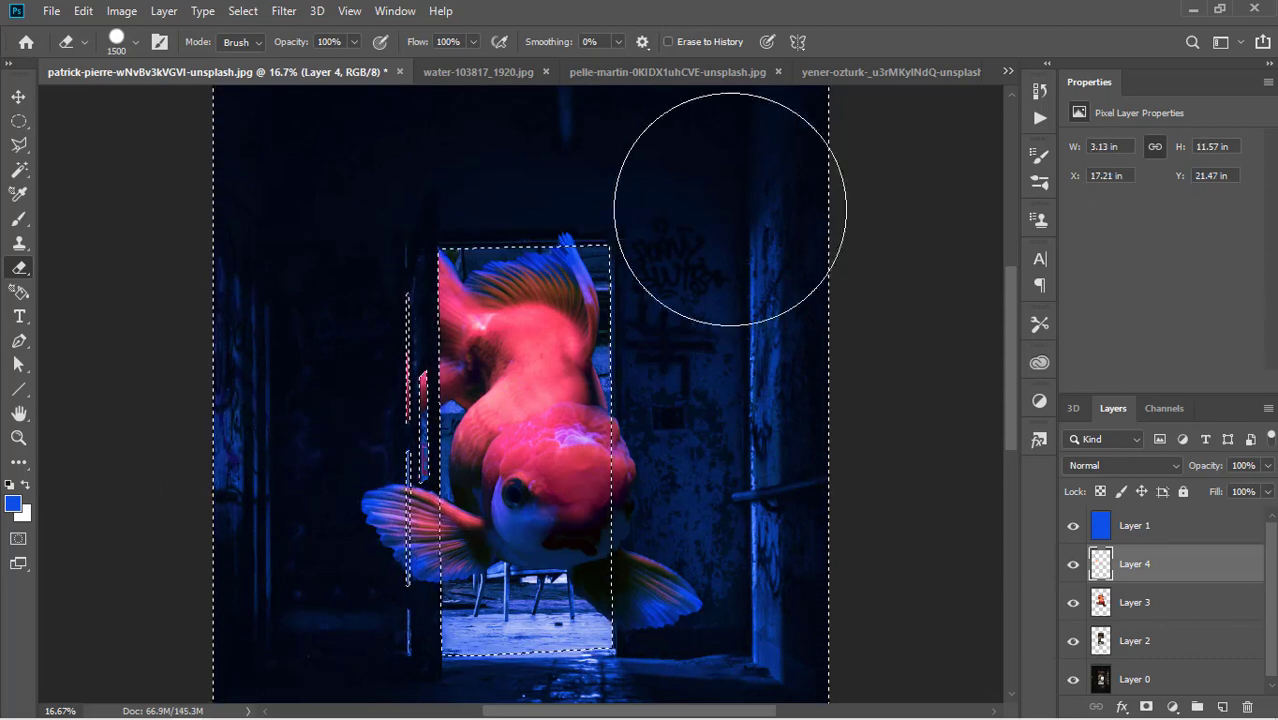
{"action": "key", "text": "ctrl+d"}
Step: Select the fin tip above the doorway frame with a Pen path and erase it from the goldfish layer
{"action": "left_click", "coordinate": [16, 339]}
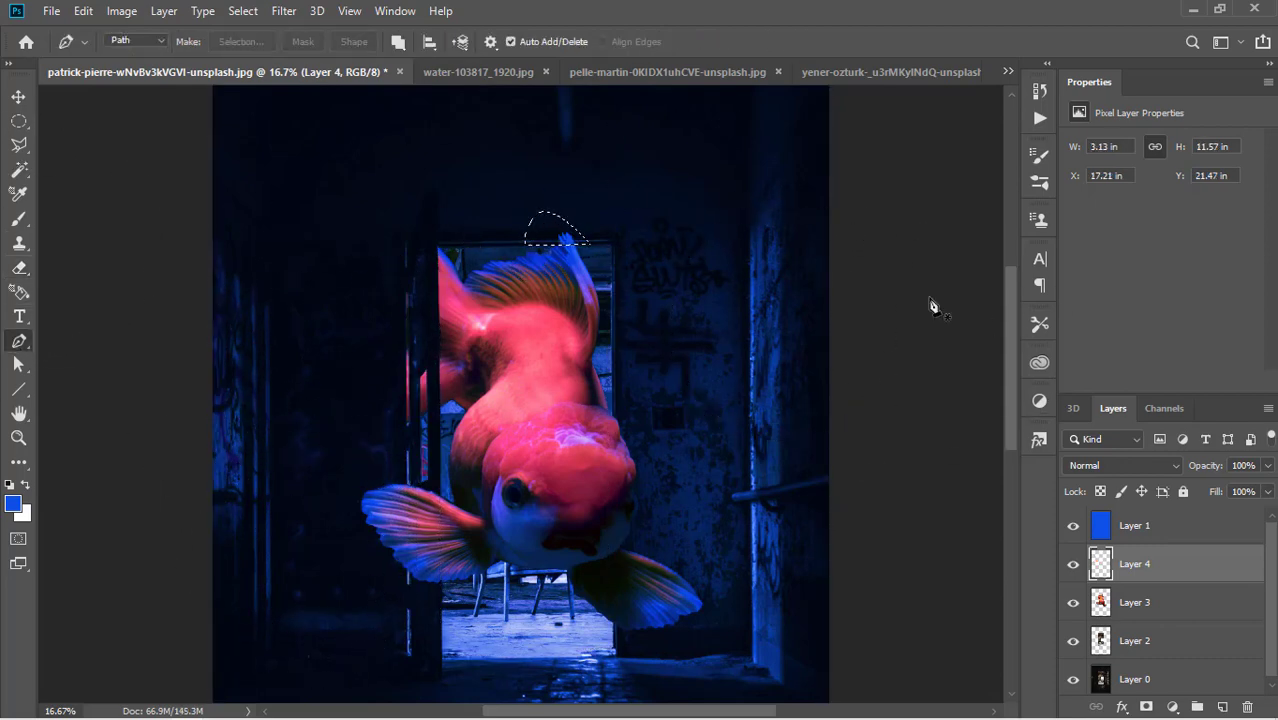
{"action": "left_click", "coordinate": [18, 271]}
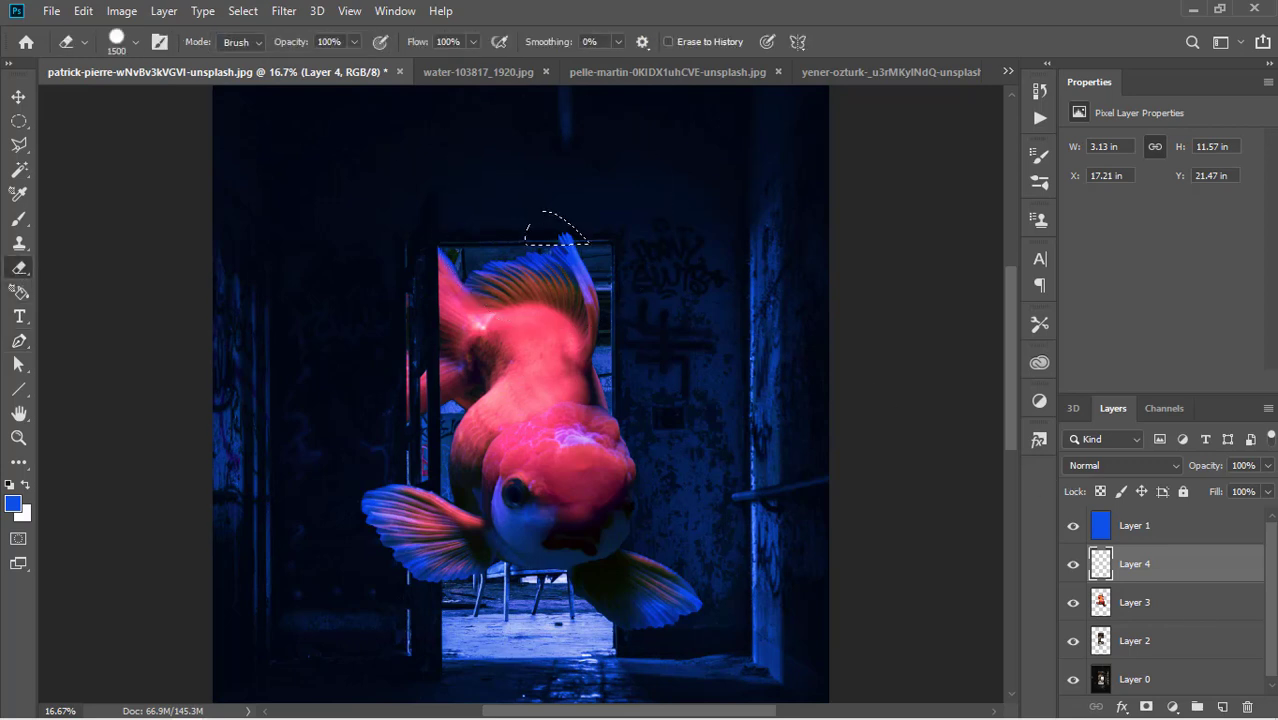
{"action": "left_click", "coordinate": [1159, 600]}
{"action": "key", "text": "ctrl+minus"}
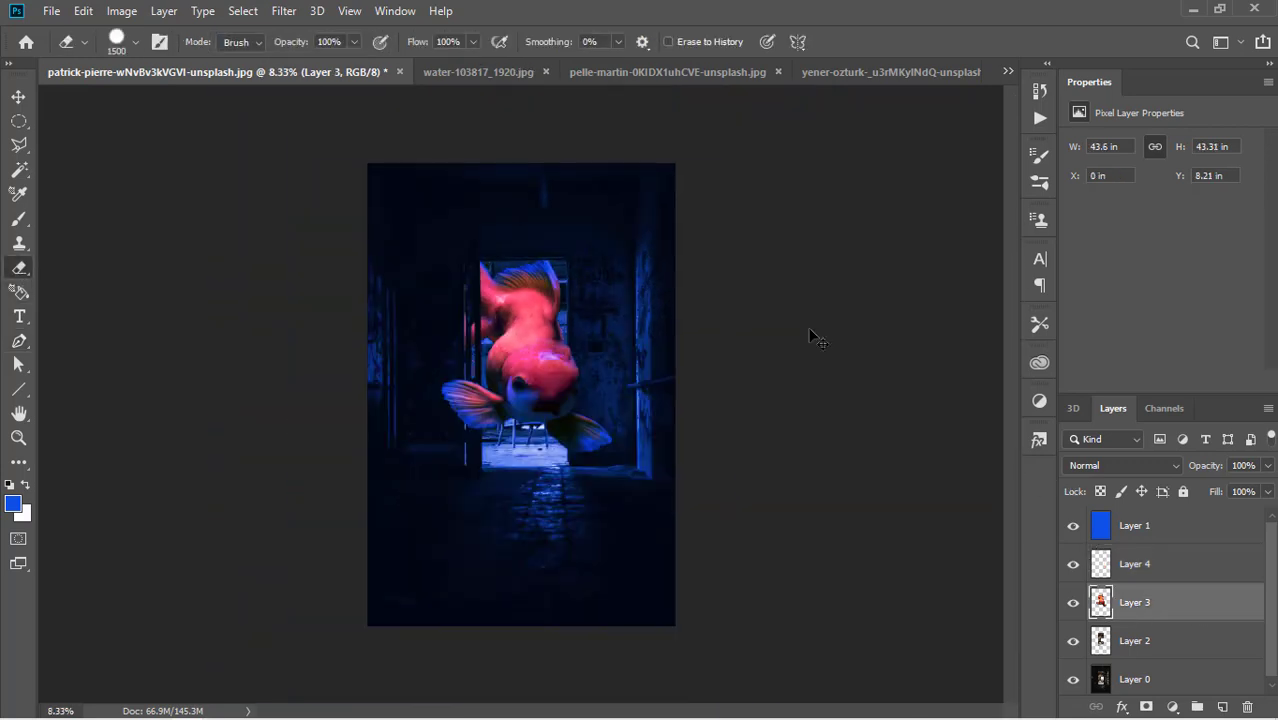
Step: Crop the bottom of the image to a height of about 76 in
{"action": "key", "text": "ctrl+plus"}
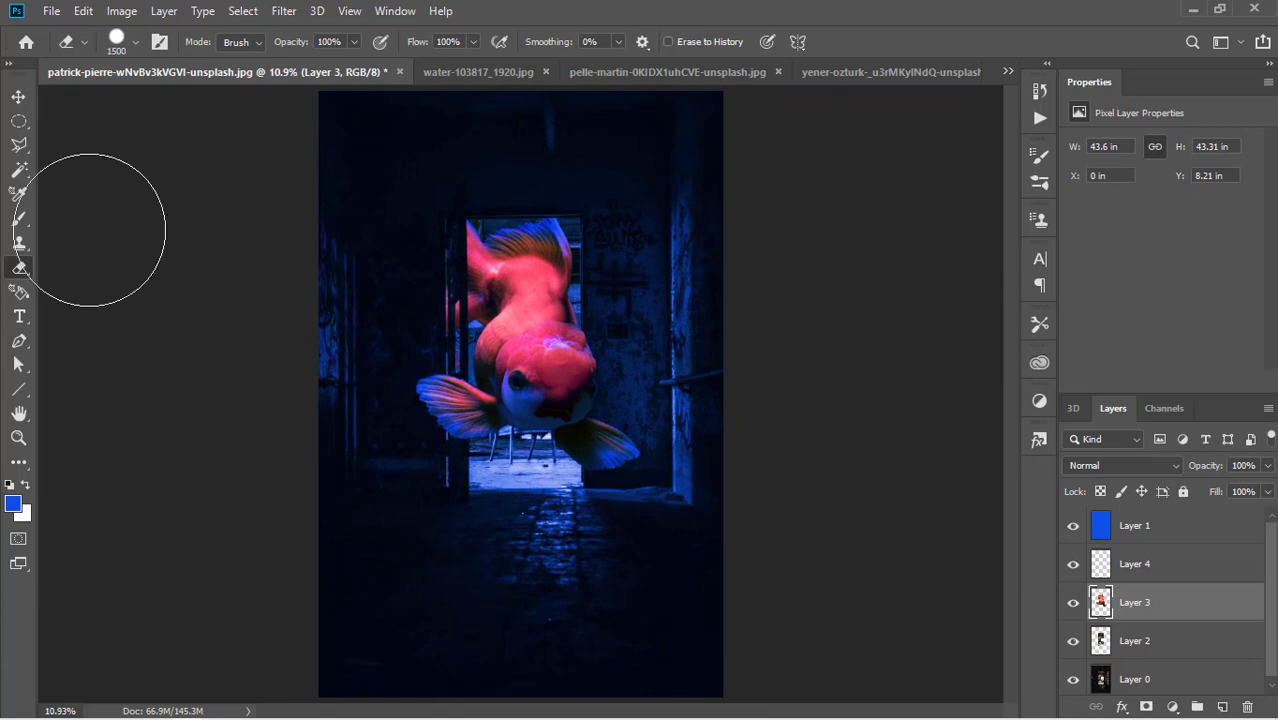
{"action": "key", "text": "c"}
{"action": "left_click_drag", "start_coordinate": [521, 696], "coordinate": [521, 676]}
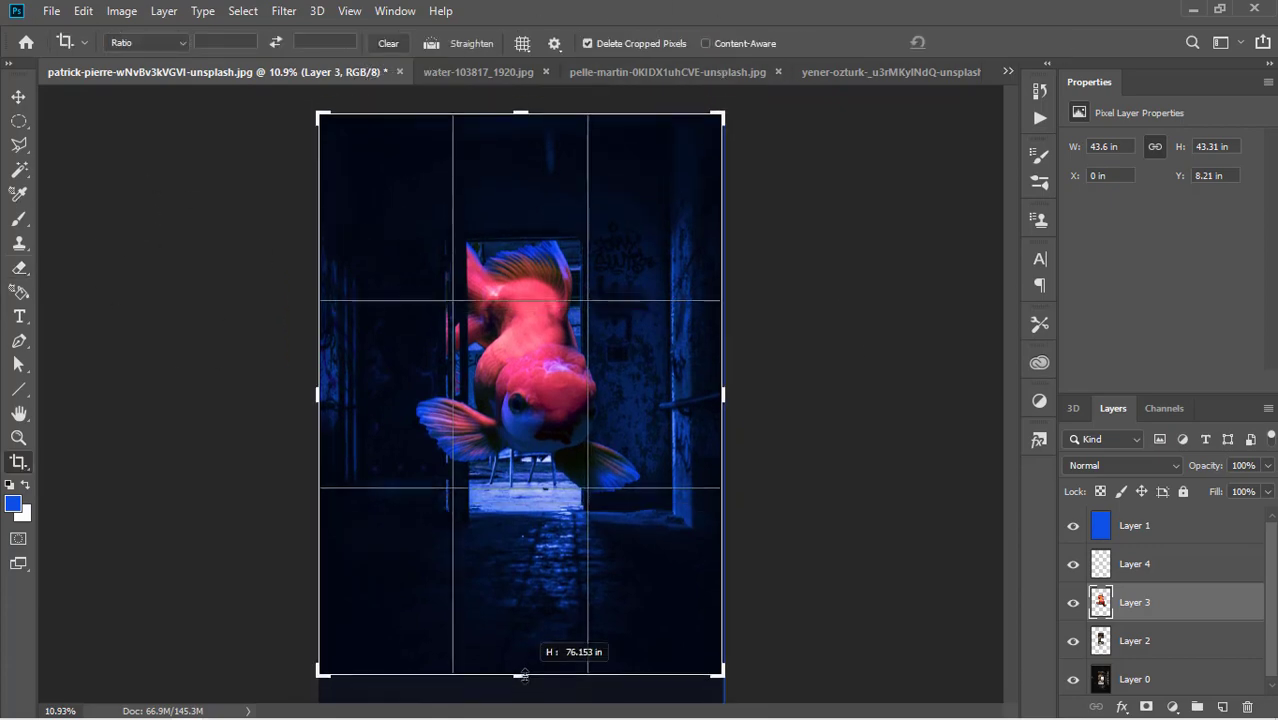
{"action": "key", "text": "Return"}
{"action": "key", "text": "ctrl+0"}
Step: Copy the pool water picture into the doorway image, put its layer on top, and centre it over the floor
{"action": "key", "text": "ctrl+Tab"}
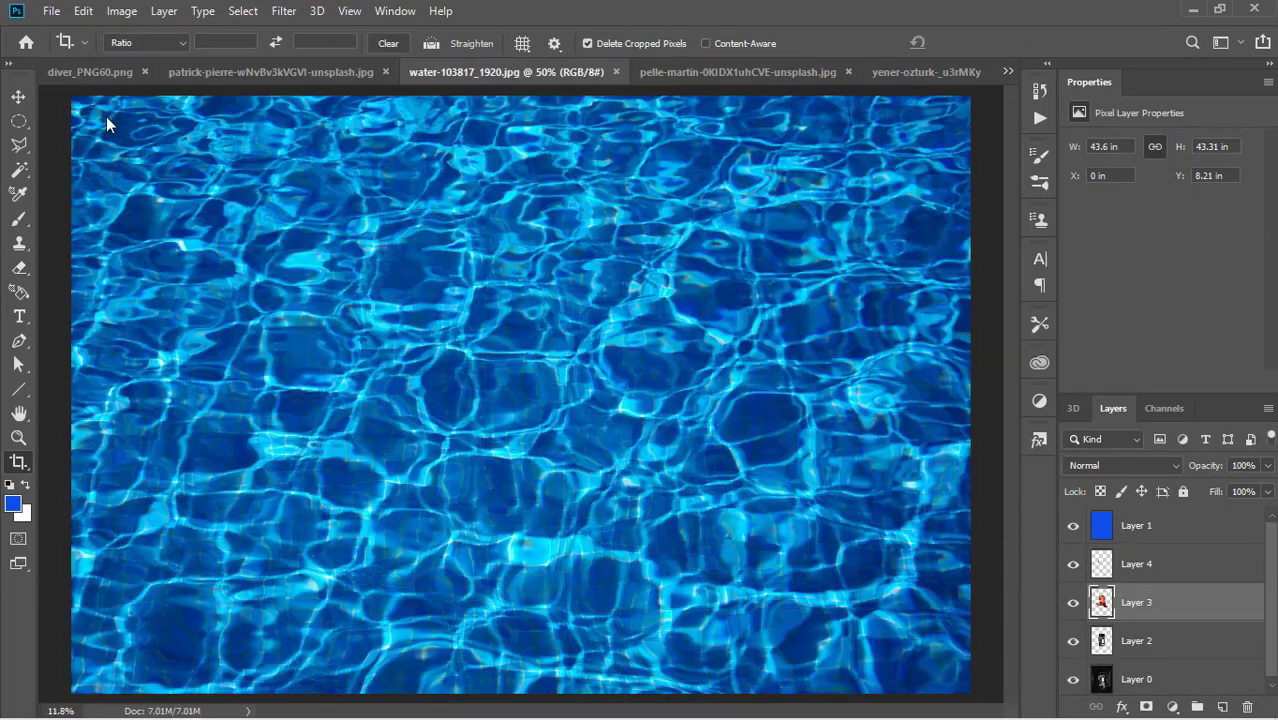
{"action": "key", "text": "v"}
{"action": "left_click_drag", "start_coordinate": [106, 116], "coordinate": [626, 647]}
{"action": "double_click", "coordinate": [1210, 603]}
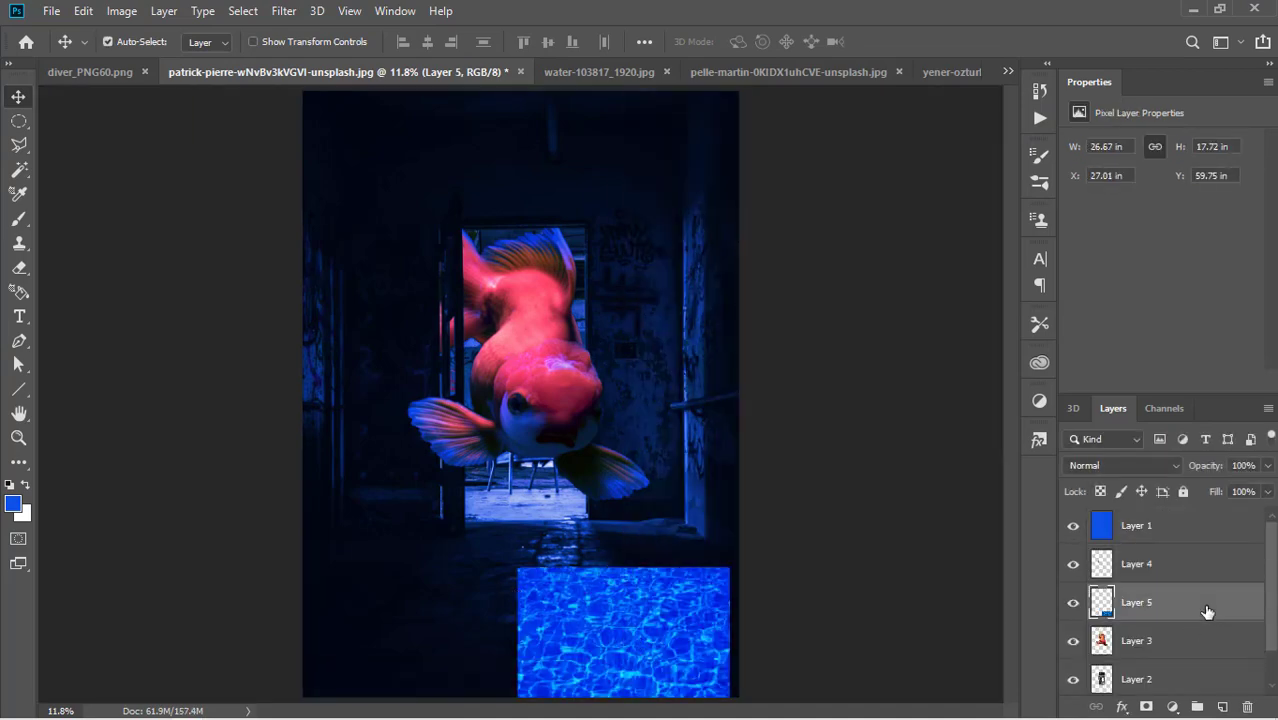
{"action": "key", "text": "Escape"}
{"action": "left_click_drag", "start_coordinate": [1168, 504], "coordinate": [1168, 506]}
{"action": "left_click_drag", "start_coordinate": [685, 628], "coordinate": [592, 594]}
Step: Spread the corners of the water picture with a perspective transform until it spans the floor and widens toward the viewer
{"action": "key", "text": "ctrl+t"}
{"action": "right_click", "coordinate": [585, 573]}
{"action": "left_click", "coordinate": [621, 400]}
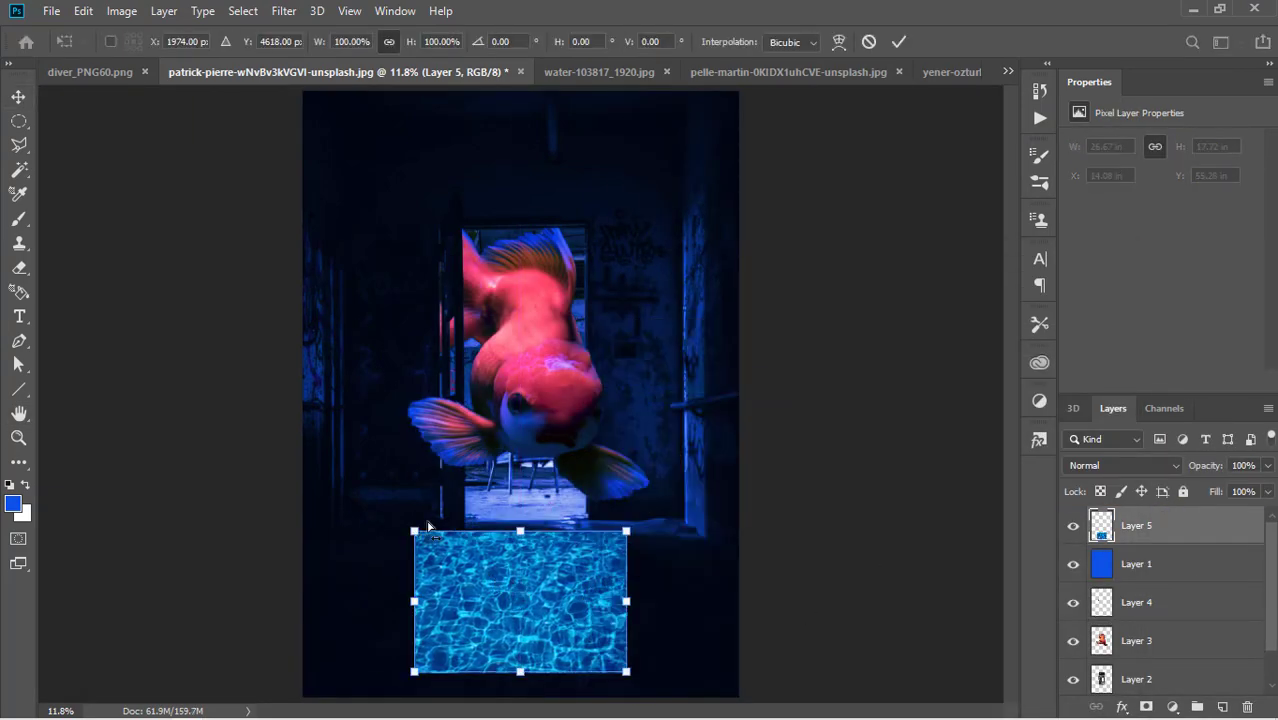
{"action": "left_click_drag", "start_coordinate": [416, 531], "coordinate": [310, 529]}
{"action": "left_click_drag", "start_coordinate": [629, 530], "coordinate": [641, 526]}
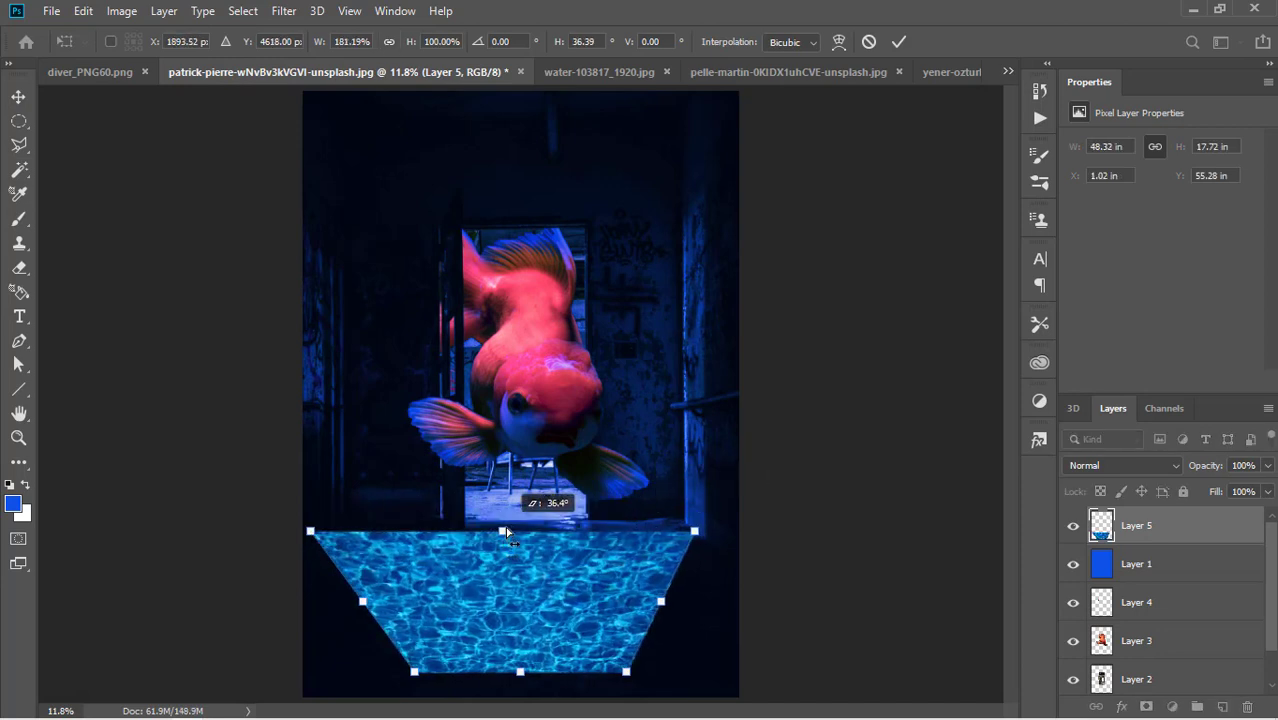
{"action": "left_click_drag", "start_coordinate": [414, 671], "coordinate": [297, 673]}
{"action": "left_click_drag", "start_coordinate": [633, 673], "coordinate": [784, 689]}
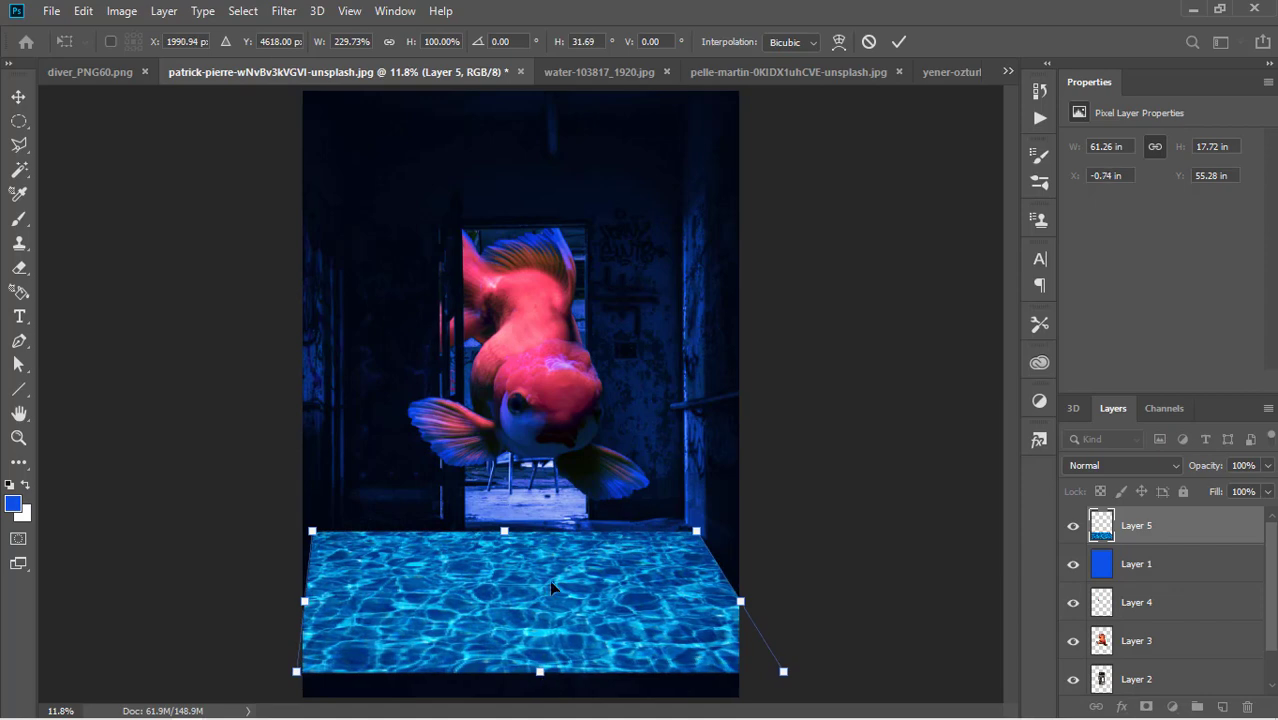
Step: Enlarge the water picture upward to the doorway's threshold and downward to the bottom of the canvas
{"action": "right_click", "coordinate": [551, 586]}
{"action": "left_click", "coordinate": [613, 362]}
{"action": "left_click_drag", "start_coordinate": [504, 531], "coordinate": [504, 517]}
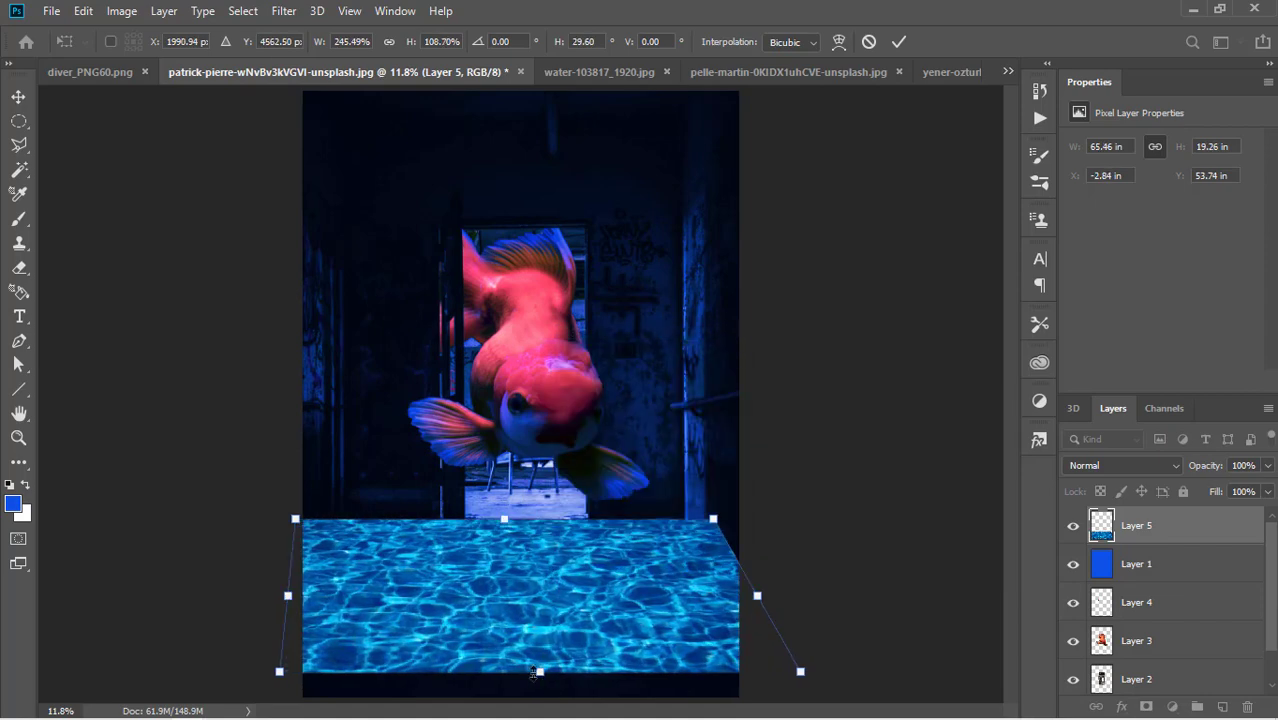
{"action": "left_click_drag", "start_coordinate": [540, 671], "coordinate": [533, 693]}
{"action": "key", "text": "Return"}
Step: Lower the water layer's opacity to 9% and narrow the layer to 96.18% of its width
{"action": "key", "text": "ctrl+t"}
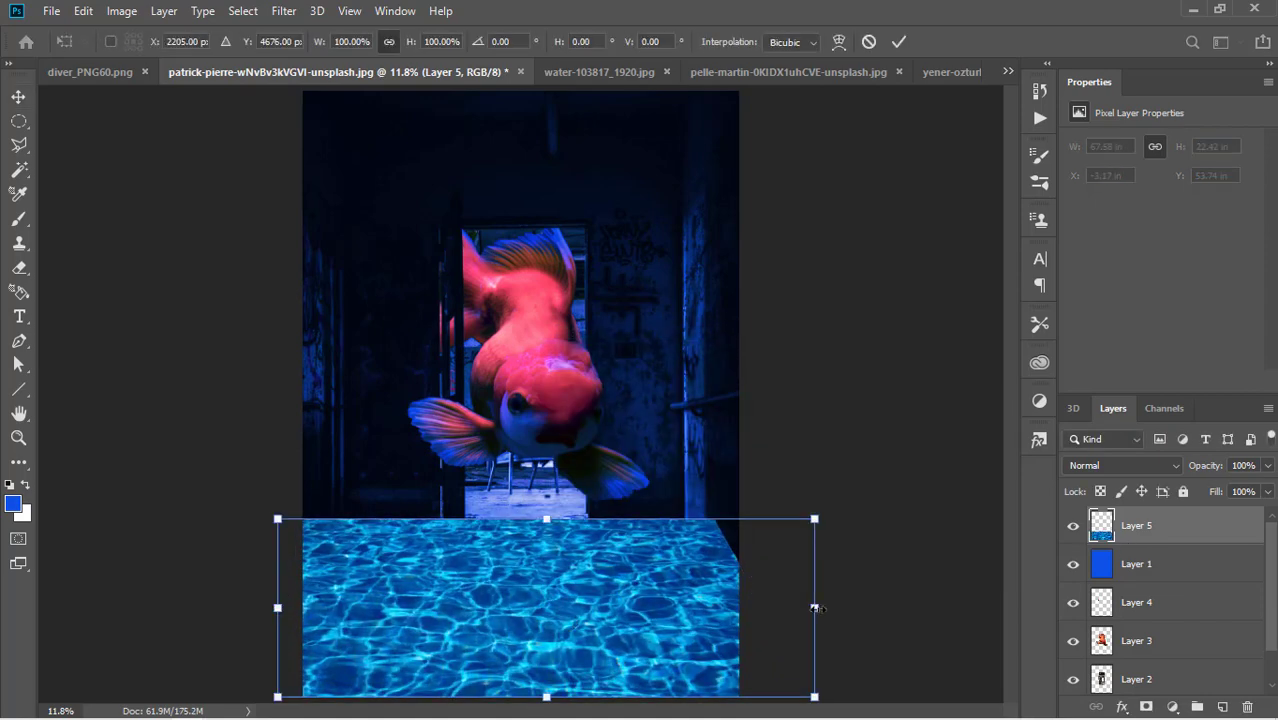
{"action": "left_click_drag", "start_coordinate": [1227, 492], "coordinate": [1185, 492]}
{"action": "mouse_move", "coordinate": [815, 519]}
{"action": "left_mouse_down"}
{"action": "mouse_move", "coordinate": [783, 525]}
{"action": "mouse_move", "coordinate": [794, 519]}
{"action": "left_mouse_up"}
Step: Reshape the corners of the water layer so it follows the perspective of the room's floor
{"action": "right_click", "coordinate": [343, 553]}
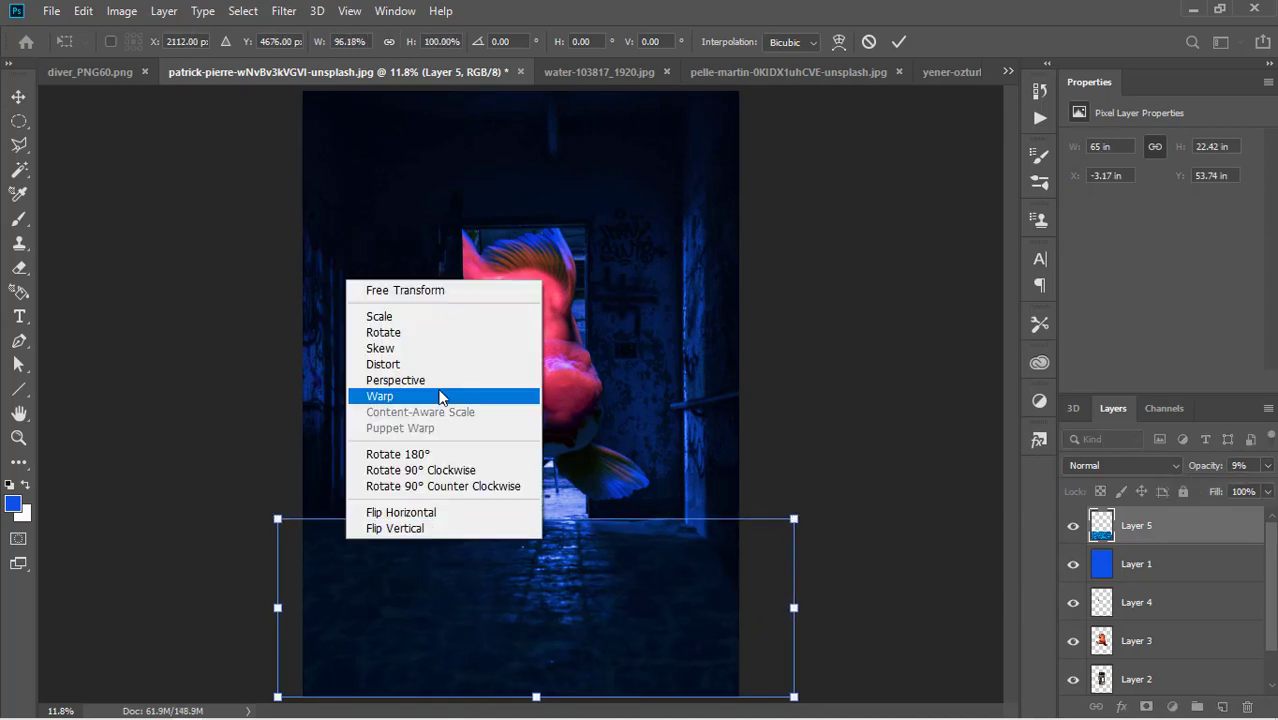
{"action": "left_click", "coordinate": [440, 400]}
{"action": "right_click", "coordinate": [368, 546]}
{"action": "left_click", "coordinate": [403, 375]}
{"action": "left_click_drag", "start_coordinate": [278, 519], "coordinate": [314, 521]}
{"action": "left_click_drag", "start_coordinate": [772, 531], "coordinate": [775, 509]}
{"action": "left_click_drag", "start_coordinate": [786, 603], "coordinate": [795, 604]}
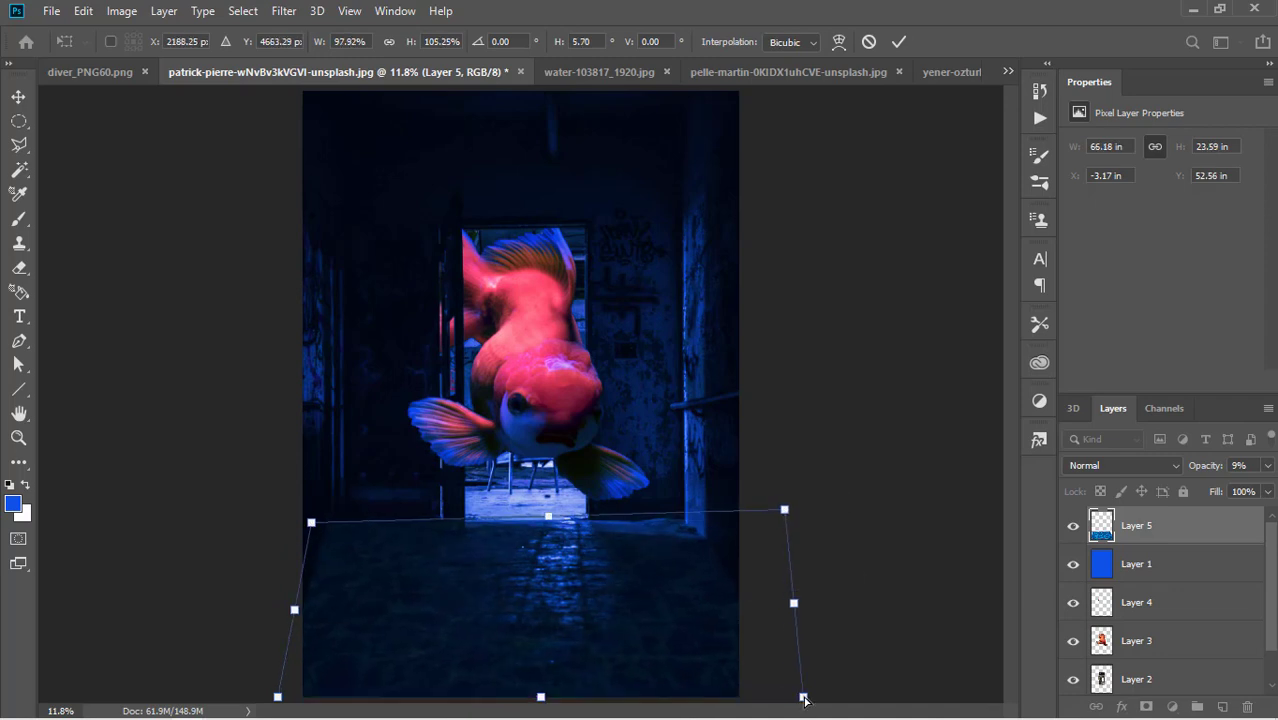
{"action": "left_click_drag", "start_coordinate": [803, 696], "coordinate": [811, 706]}
{"action": "key", "text": "Return"}
Step: Set the water layer's opacity to 100% and its blend mode to Overlay
{"action": "left_click_drag", "start_coordinate": [1205, 497], "coordinate": [1230, 500]}
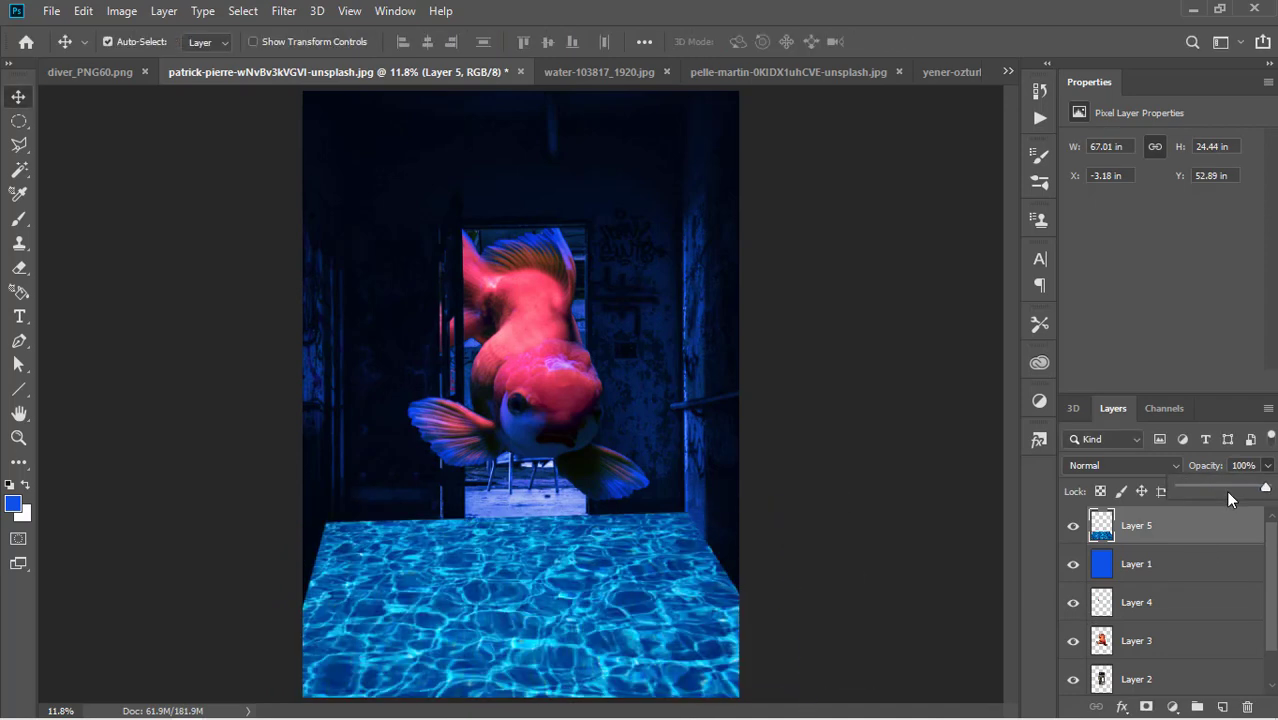
{"action": "left_click", "coordinate": [1120, 465]}
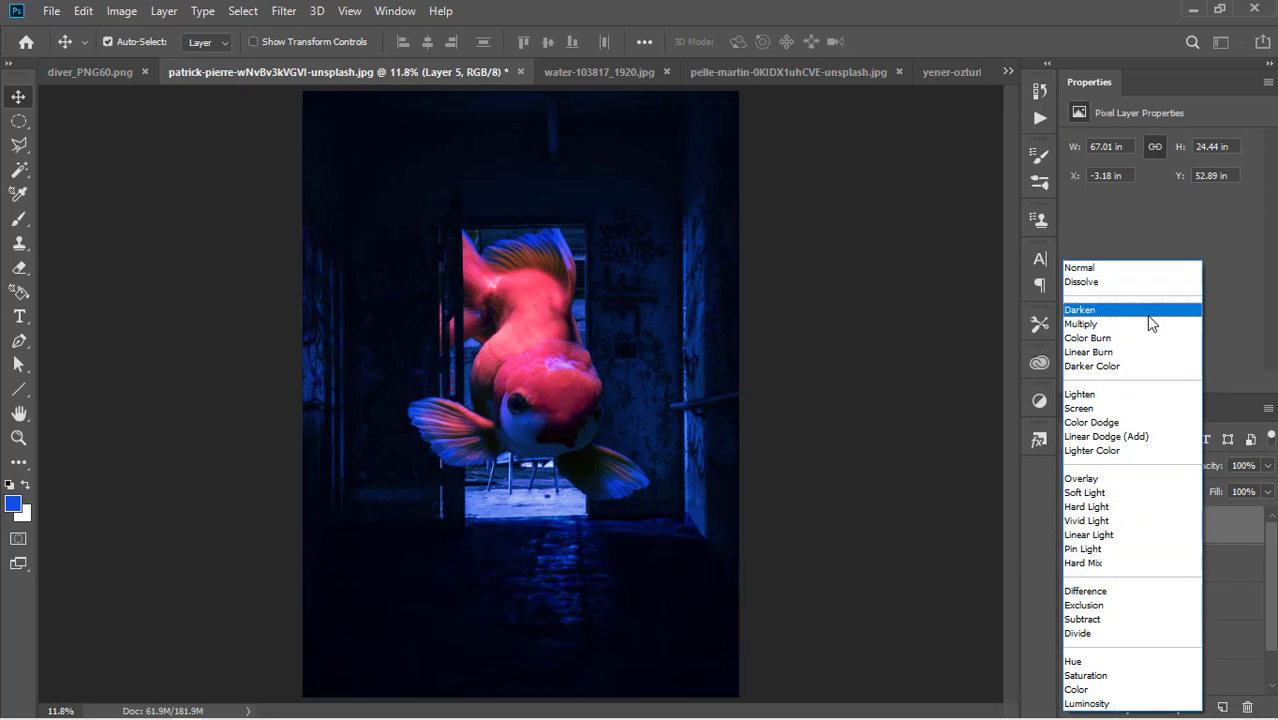
{"action": "left_click", "coordinate": [1118, 479]}
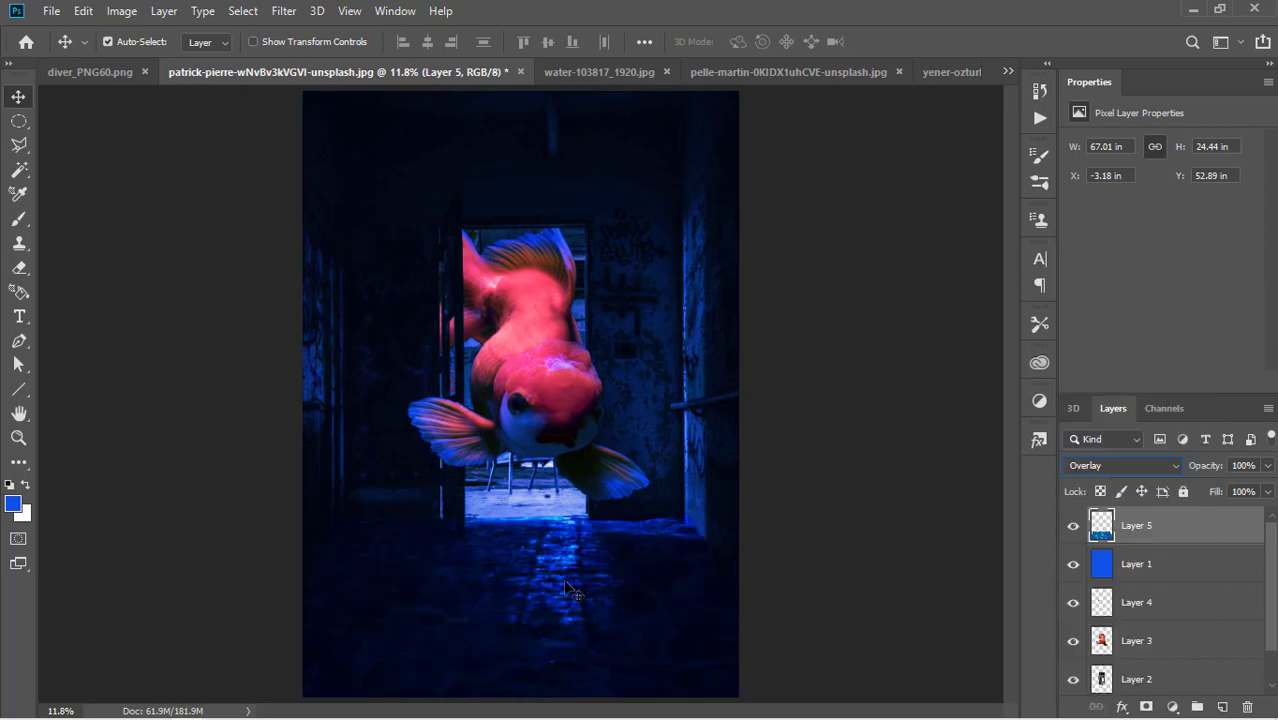
Step: Add another copy of the water picture to the doorway composite and lower its opacity to 16%
{"action": "key", "text": "ctrl+j"}
{"action": "key", "text": "ctrl+z"}
{"action": "left_click", "coordinate": [601, 77]}
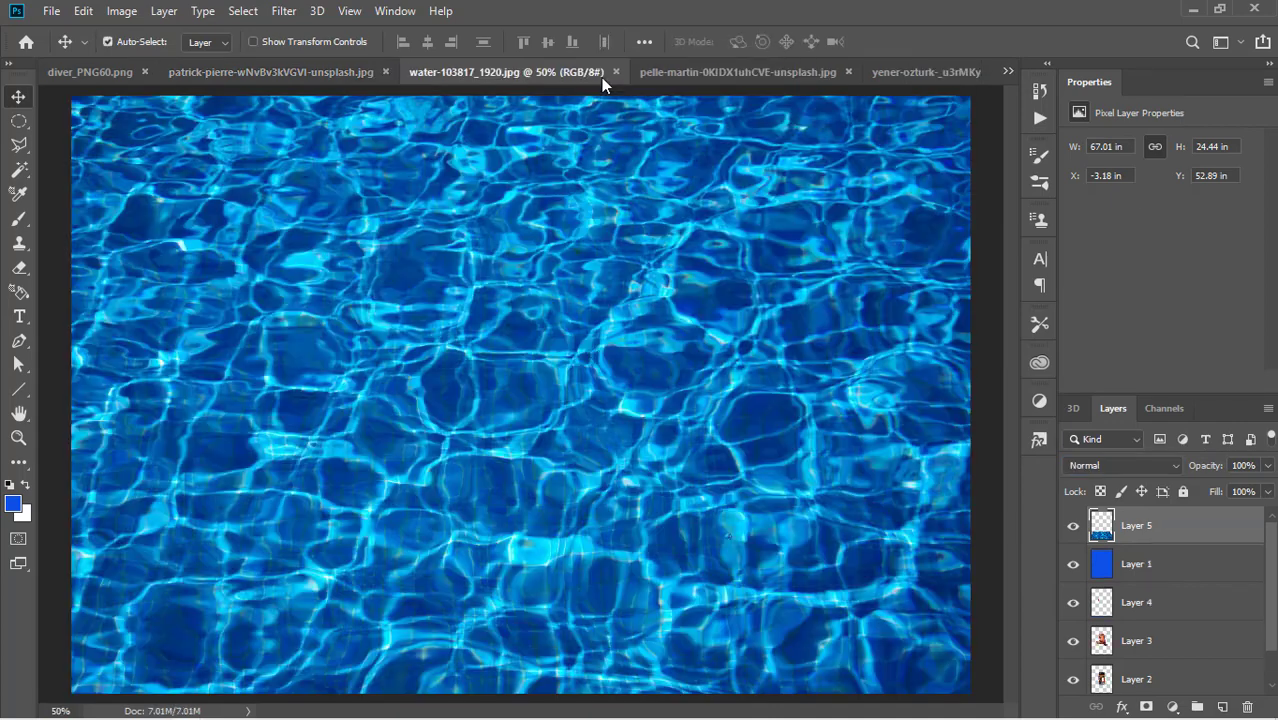
{"action": "left_click_drag", "start_coordinate": [600, 120], "coordinate": [581, 545]}
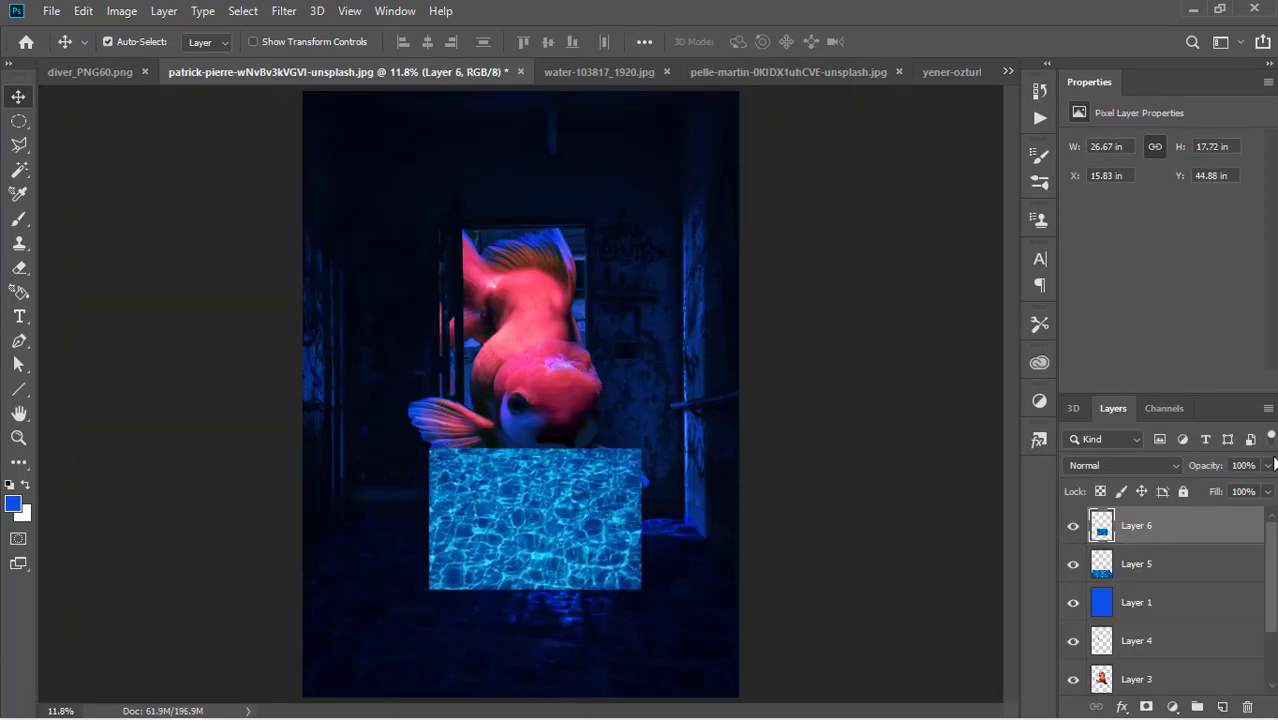
{"action": "left_click_drag", "start_coordinate": [1268, 465], "coordinate": [1195, 490]}
Step: Distort the corners of the new water layer so it fits the lower part of the door opening
{"action": "key", "text": "ctrl+t"}
{"action": "right_click", "coordinate": [571, 243]}
{"action": "left_click", "coordinate": [608, 342]}
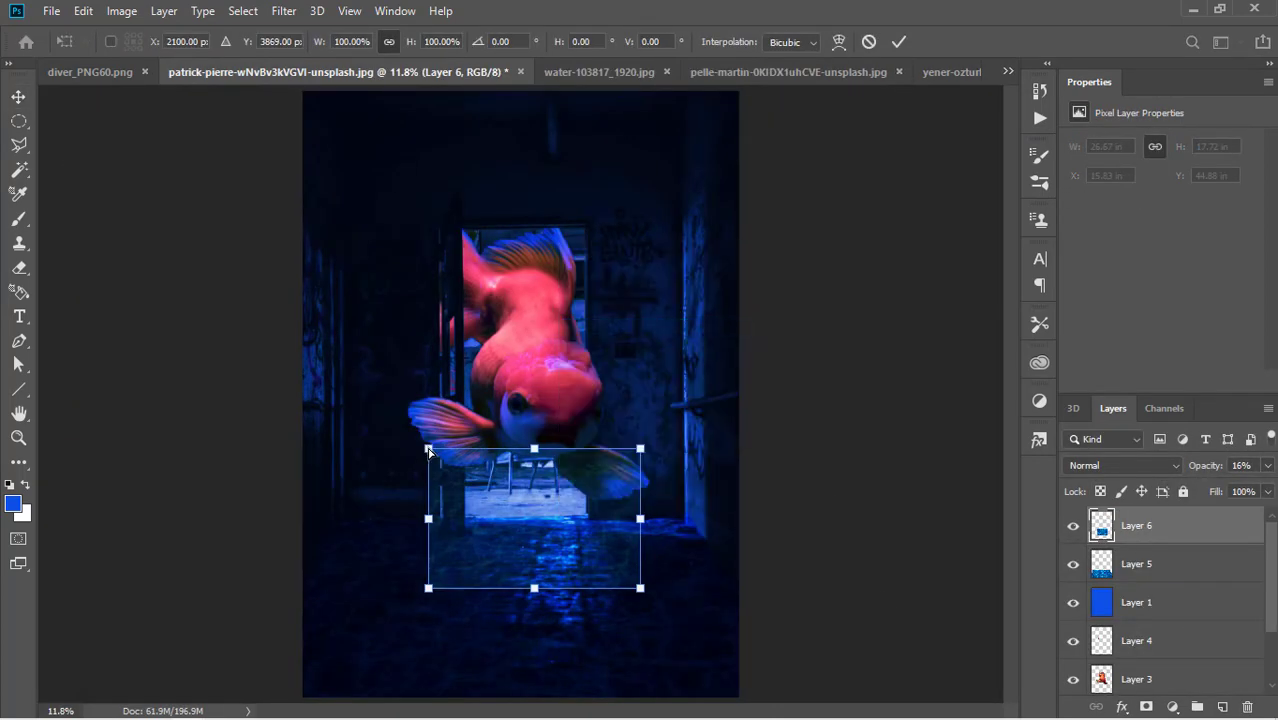
{"action": "left_click_drag", "start_coordinate": [428, 585], "coordinate": [465, 537]}
{"action": "left_click_drag", "start_coordinate": [559, 466], "coordinate": [584, 465]}
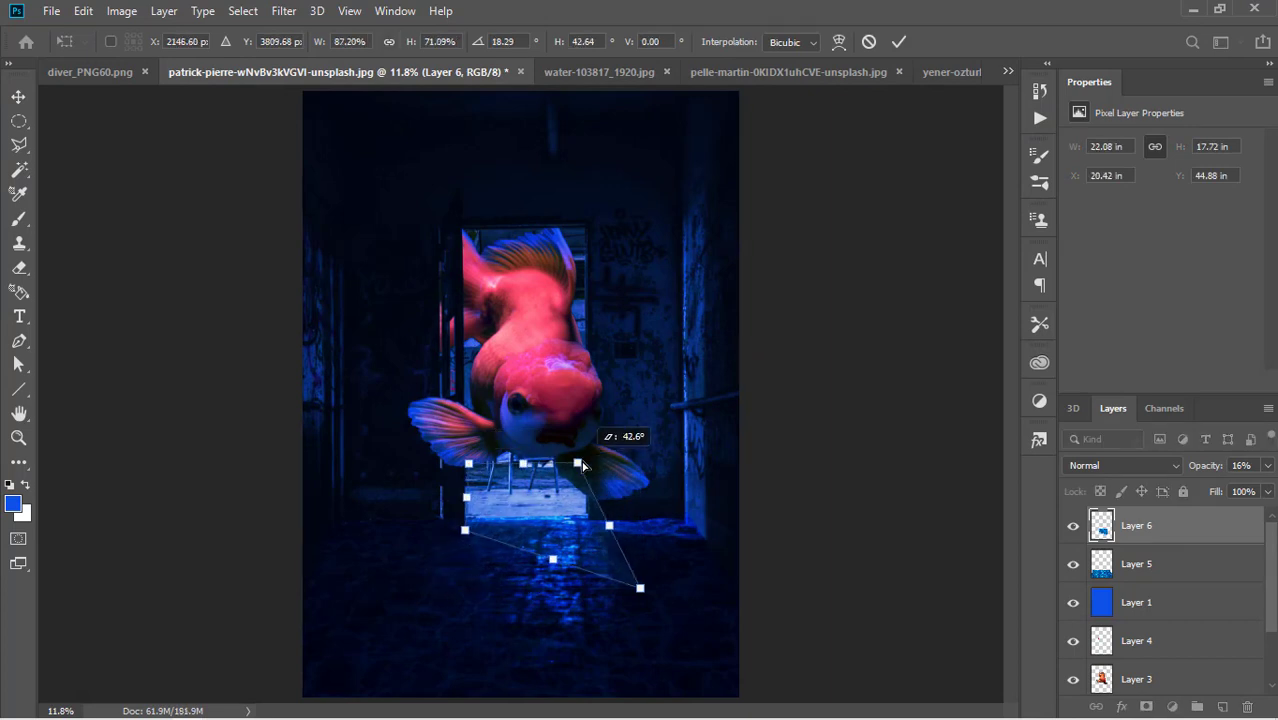
{"action": "left_click_drag", "start_coordinate": [641, 586], "coordinate": [590, 517]}
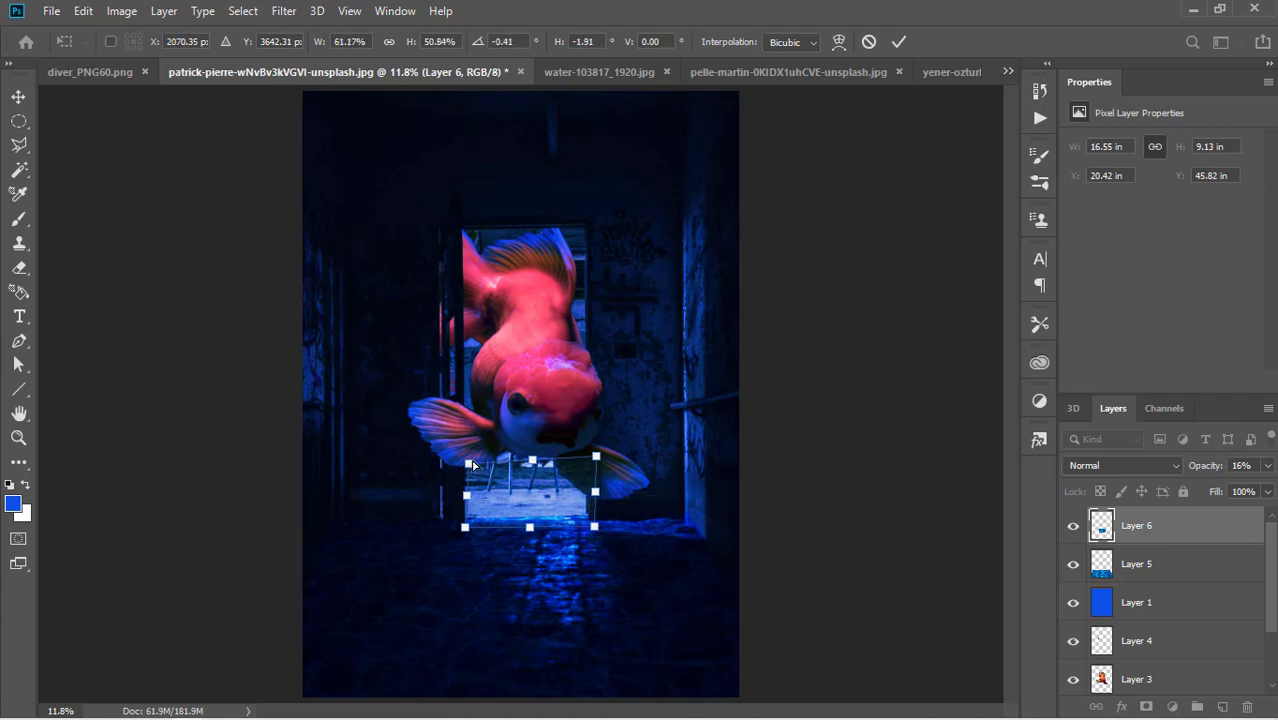
{"action": "key", "text": "Return"}
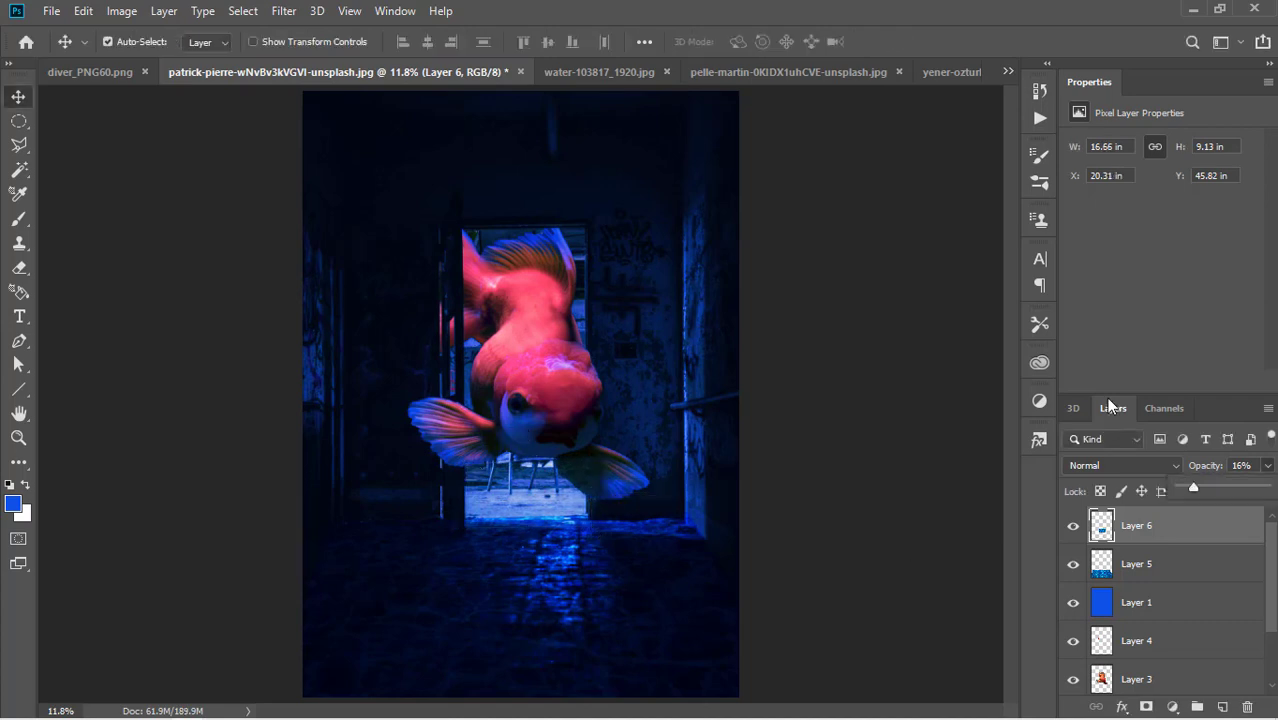
Step: Move the doorway water layer directly beneath the goldfish layer and blend it with Overlay at 72% opacity
{"action": "left_click_drag", "start_coordinate": [1193, 487], "coordinate": [1262, 487]}
{"action": "left_click_drag", "start_coordinate": [1212, 528], "coordinate": [1150, 580]}
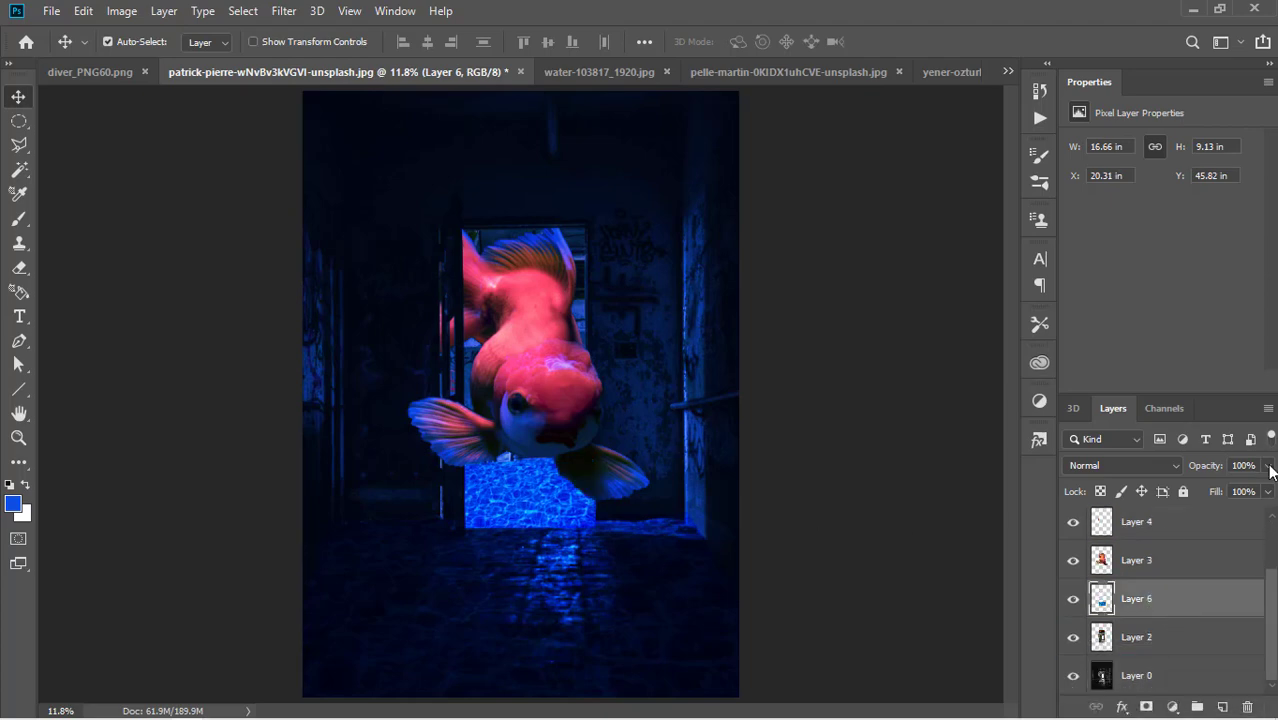
{"action": "left_click", "coordinate": [1120, 465]}
{"action": "left_click", "coordinate": [1118, 483]}
{"action": "left_click", "coordinate": [1267, 465]}
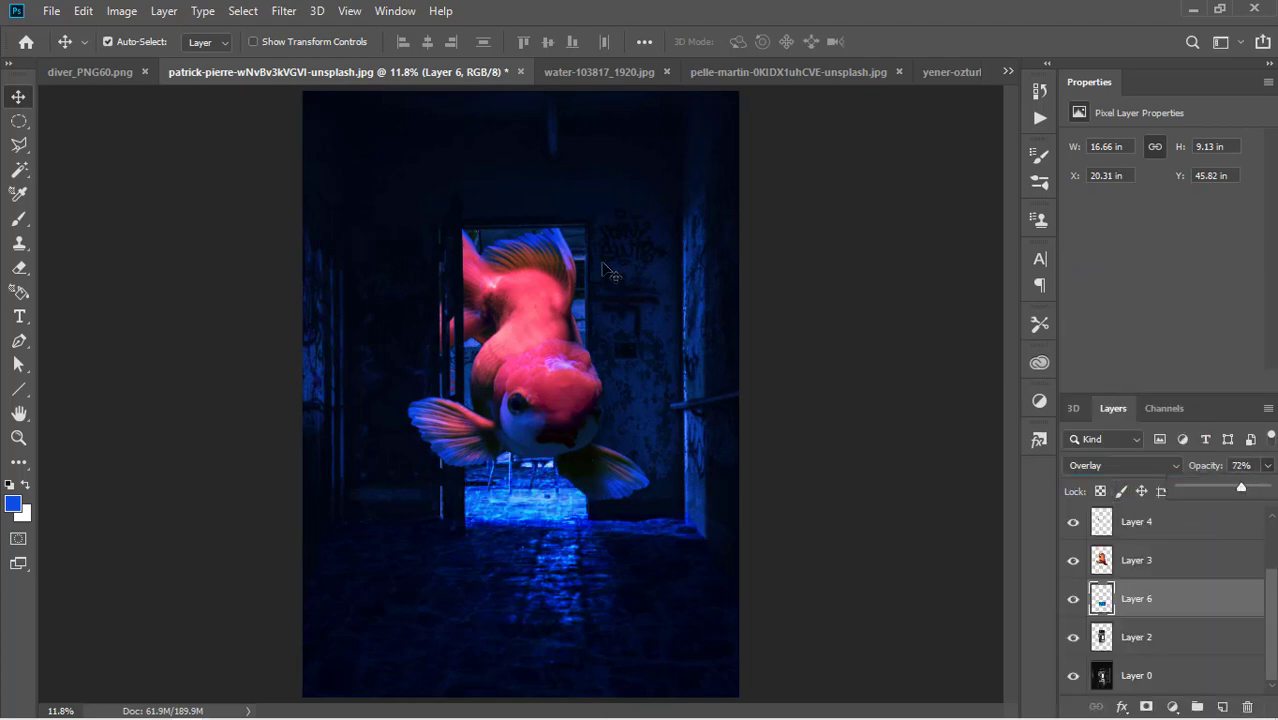
Step: Copy the water picture into the composite once more and move its layer to the top of the stack
{"action": "left_click", "coordinate": [599, 71]}
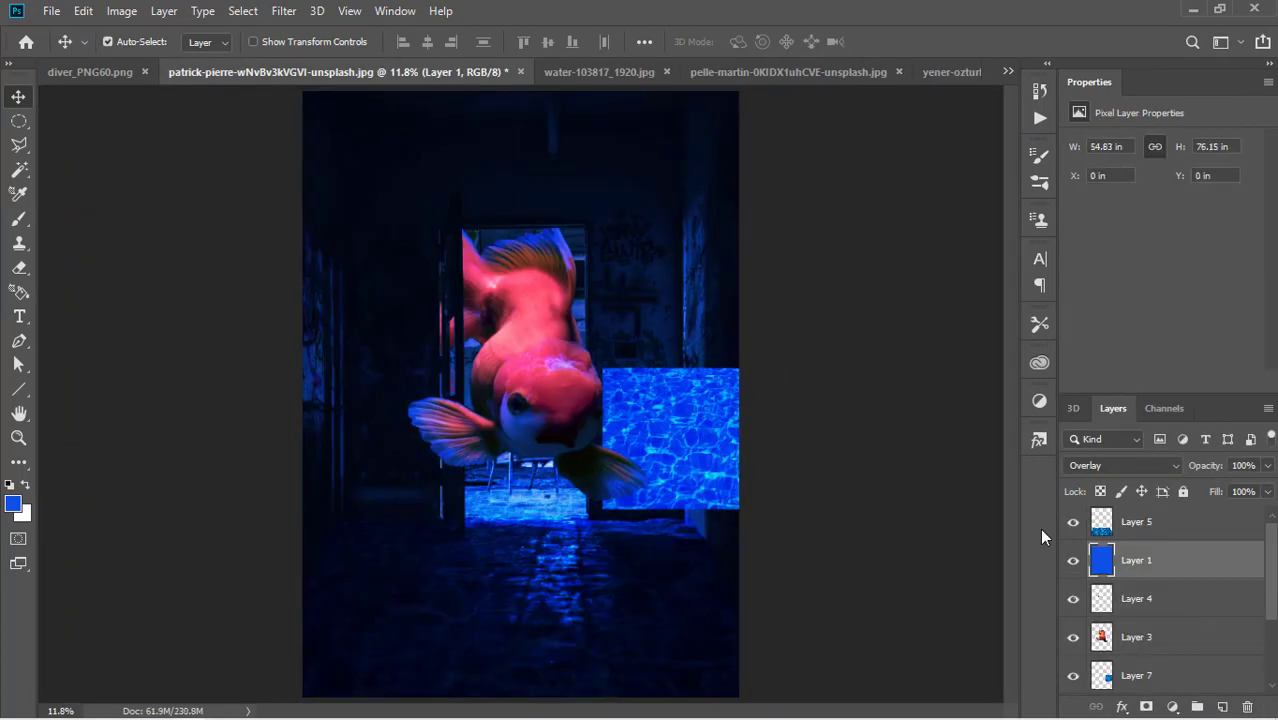
{"action": "left_click_drag", "start_coordinate": [1180, 563], "coordinate": [1182, 560]}
{"action": "left_click", "coordinate": [1166, 534]}
{"action": "double_click", "coordinate": [1207, 683]}
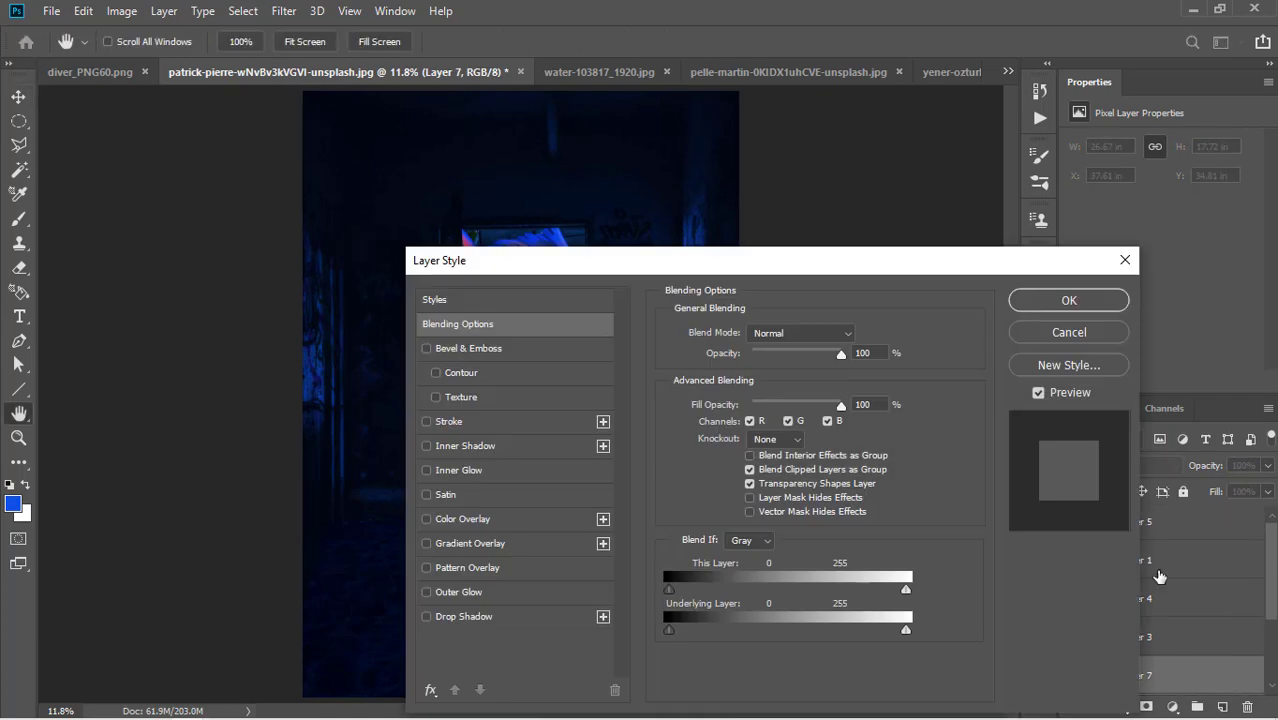
{"action": "left_click", "coordinate": [1070, 331]}
{"action": "left_click_drag", "start_coordinate": [1203, 680], "coordinate": [1190, 511]}
Step: Rotate the new water layer about 89° and enlarge it to about 57.36 × 85.53 in over the canvas
{"action": "key", "text": "ctrl+t"}
{"action": "left_click_drag", "start_coordinate": [711, 443], "coordinate": [467, 267]}
{"action": "left_click_drag", "start_coordinate": [646, 381], "coordinate": [328, 490]}
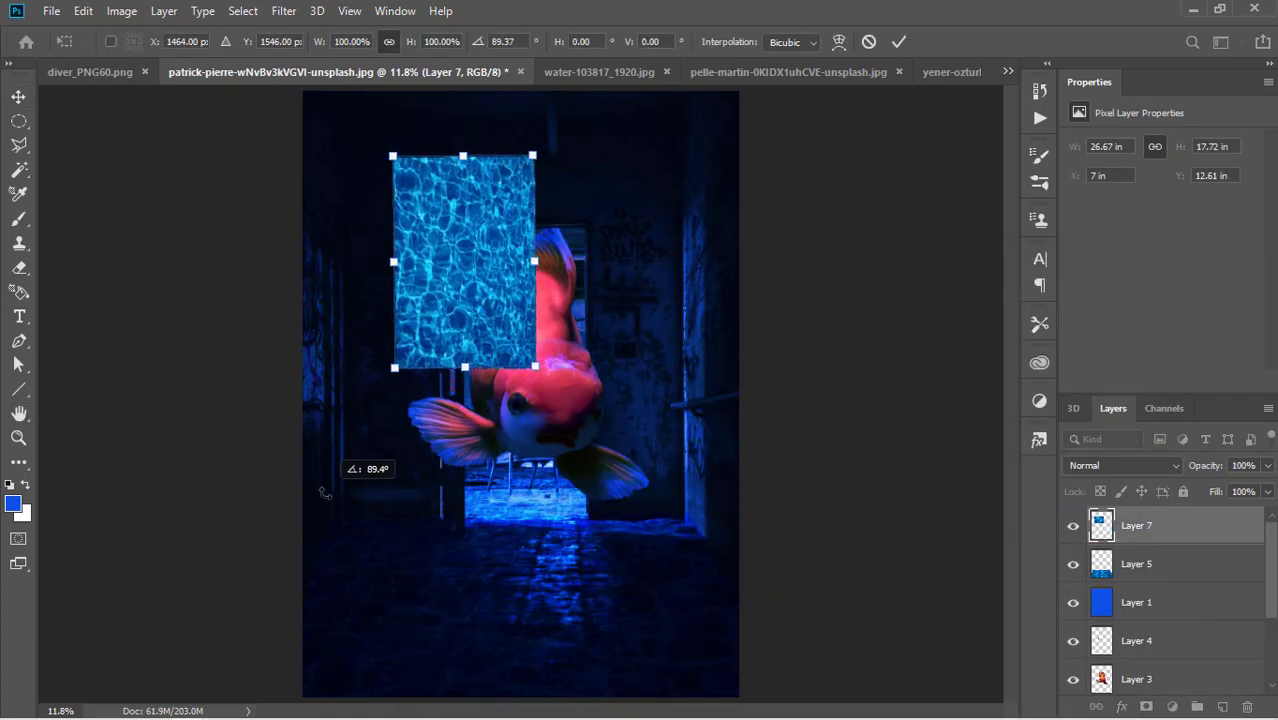
{"action": "left_click_drag", "start_coordinate": [534, 369], "coordinate": [919, 649]}
{"action": "left_click_drag", "start_coordinate": [653, 530], "coordinate": [548, 456]}
{"action": "left_click_drag", "start_coordinate": [692, 665], "coordinate": [770, 676]}
{"action": "left_click_drag", "start_coordinate": [650, 638], "coordinate": [648, 531]}
{"action": "left_click_drag", "start_coordinate": [733, 622], "coordinate": [752, 660]}
{"action": "left_click_drag", "start_coordinate": [673, 611], "coordinate": [669, 613]}
{"action": "key", "text": "Return"}
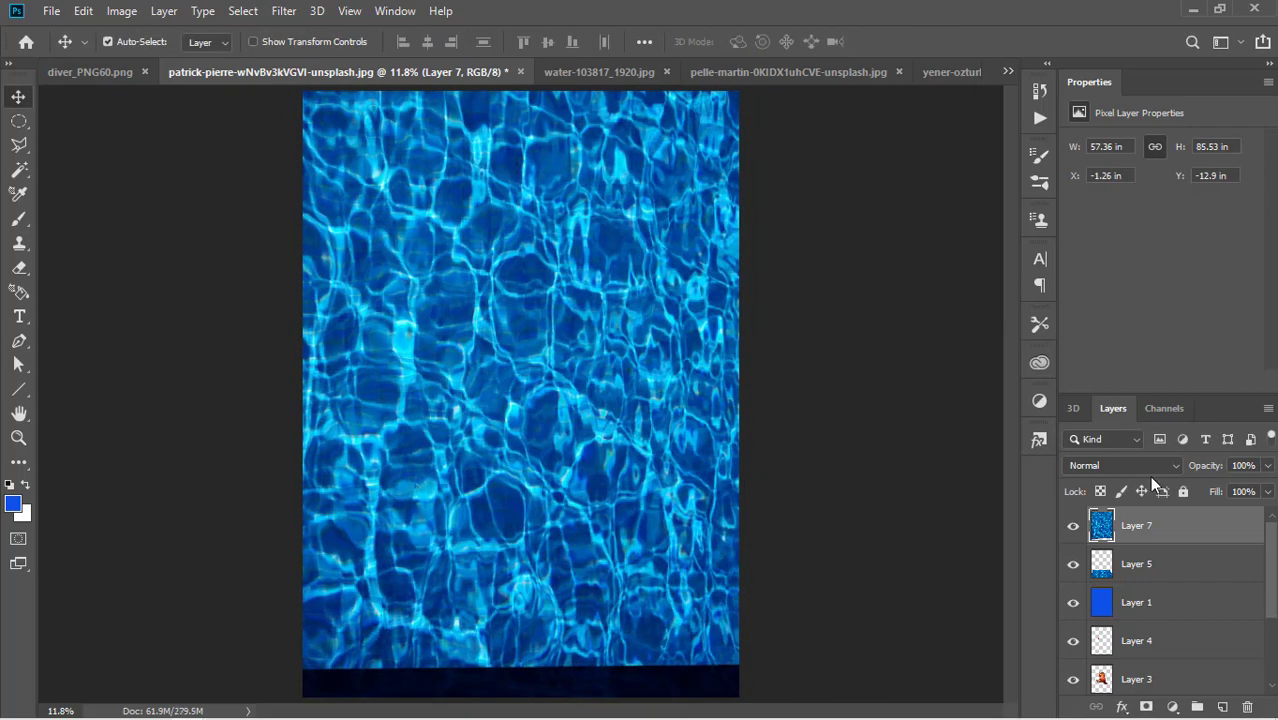
Step: Set the top water layer's blend mode to Soft Light and its opacity to 18%
{"action": "left_click", "coordinate": [1140, 466]}
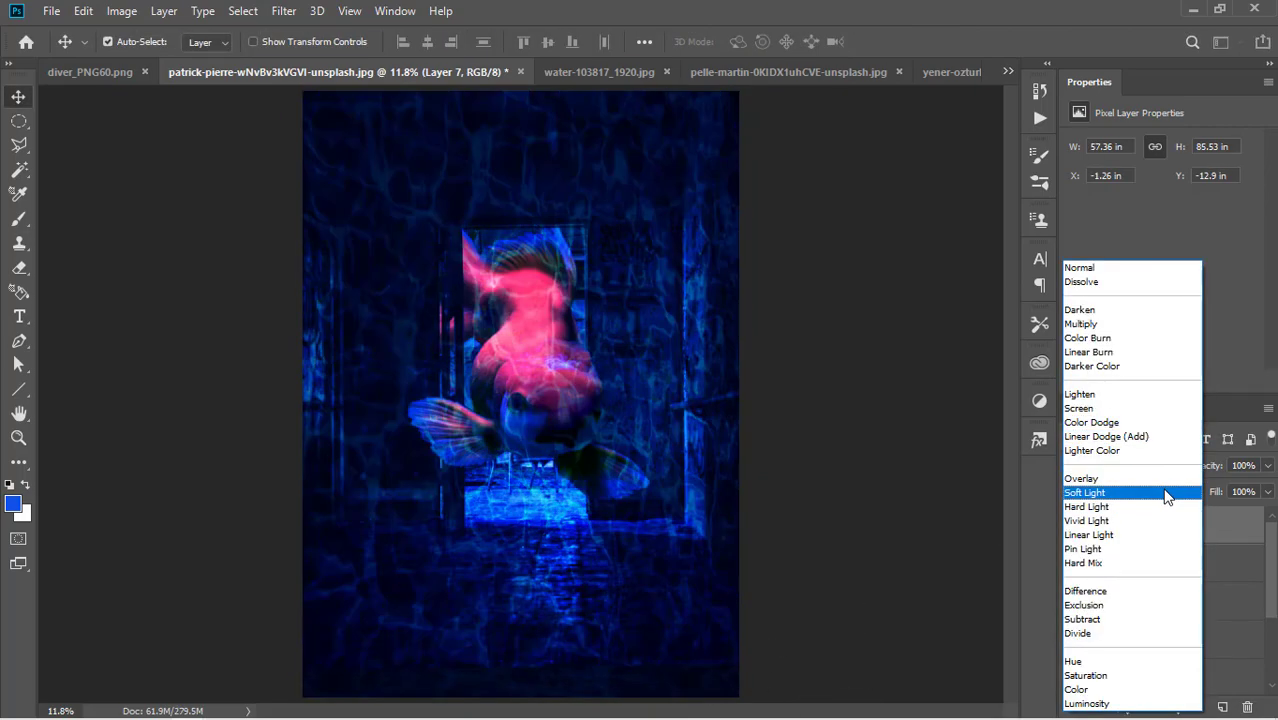
{"action": "left_click", "coordinate": [1160, 492]}
{"action": "left_click_drag", "start_coordinate": [1236, 483], "coordinate": [1198, 483]}
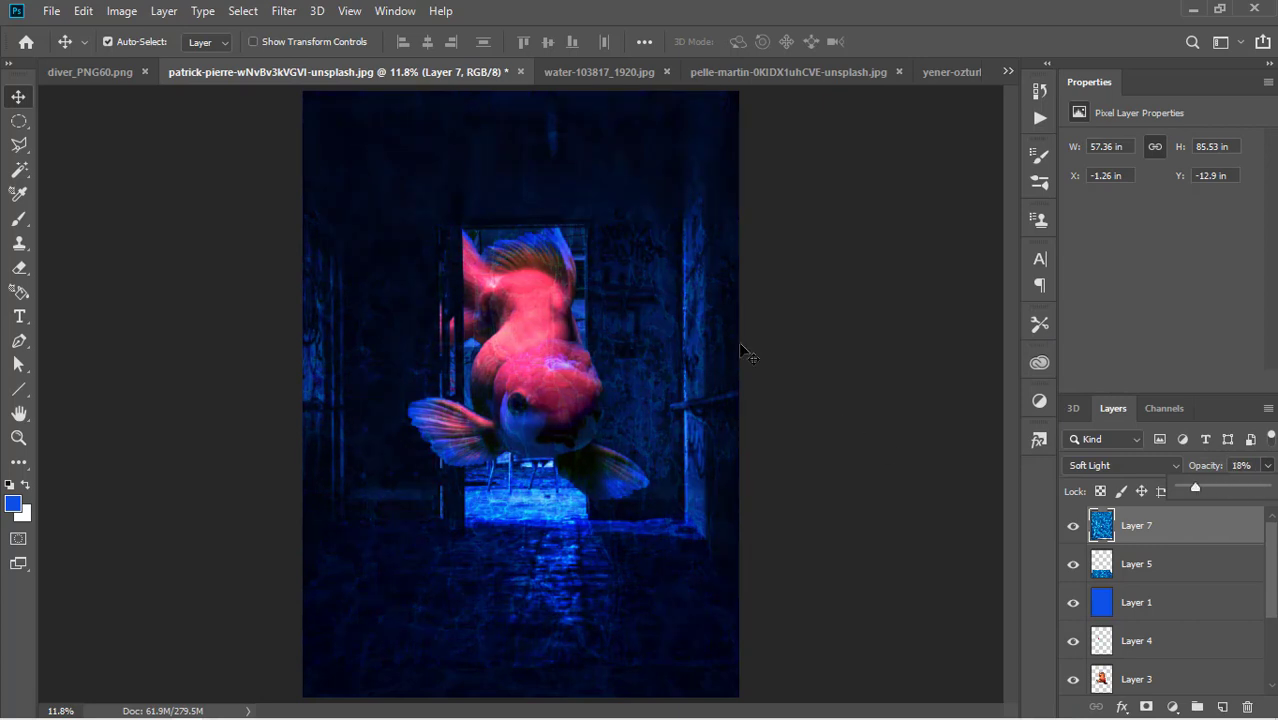
Step: Try the goldfish layer above the blue fill layer, and place it directly beneath that fill instead
{"action": "left_click_drag", "start_coordinate": [1184, 676], "coordinate": [1184, 546]}
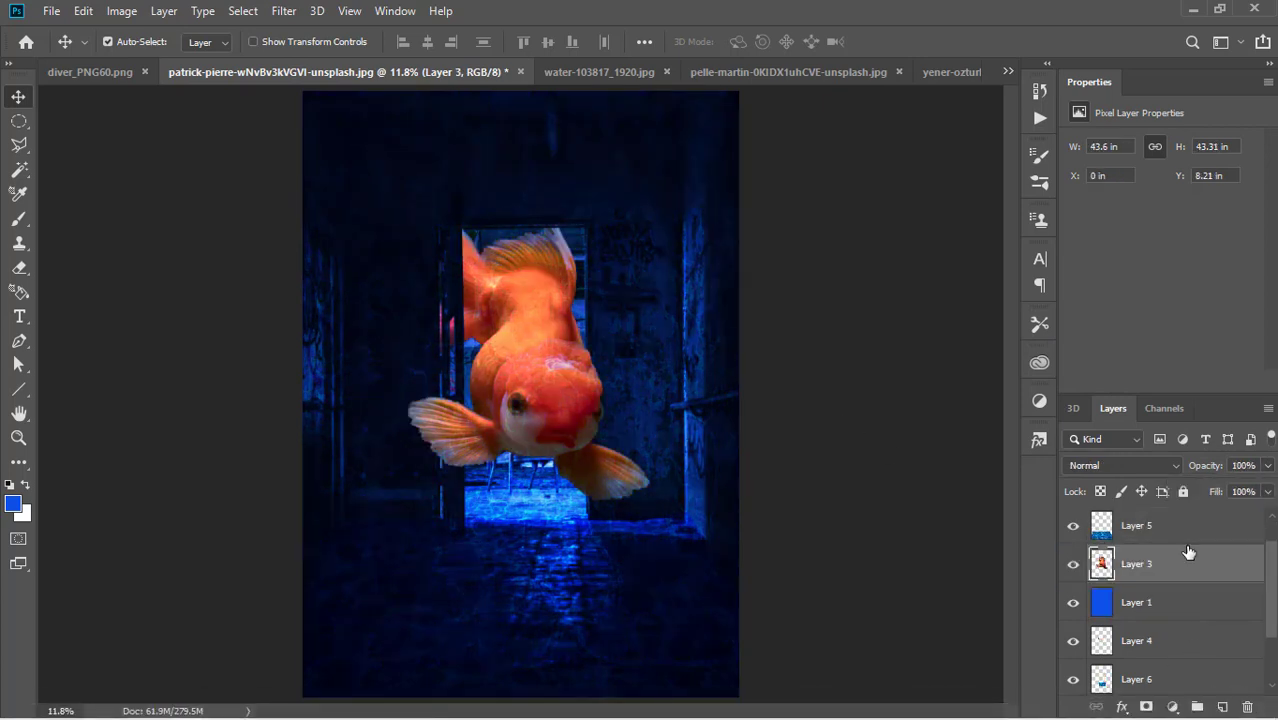
{"action": "left_click", "coordinate": [1176, 466]}
{"action": "left_click", "coordinate": [1248, 440]}
{"action": "left_click", "coordinate": [1268, 466]}
{"action": "mouse_move", "coordinate": [1267, 486]}
{"action": "left_mouse_down"}
{"action": "mouse_move", "coordinate": [1218, 489]}
{"action": "mouse_move", "coordinate": [1269, 487]}
{"action": "left_mouse_up"}
{"action": "left_click", "coordinate": [122, 11]}
{"action": "left_click", "coordinate": [614, 14]}
{"action": "left_click_drag", "start_coordinate": [1190, 566], "coordinate": [1184, 621]}
{"action": "scroll", "coordinate": [1117, 590], "scroll_direction": "down", "scroll_amount": 1}
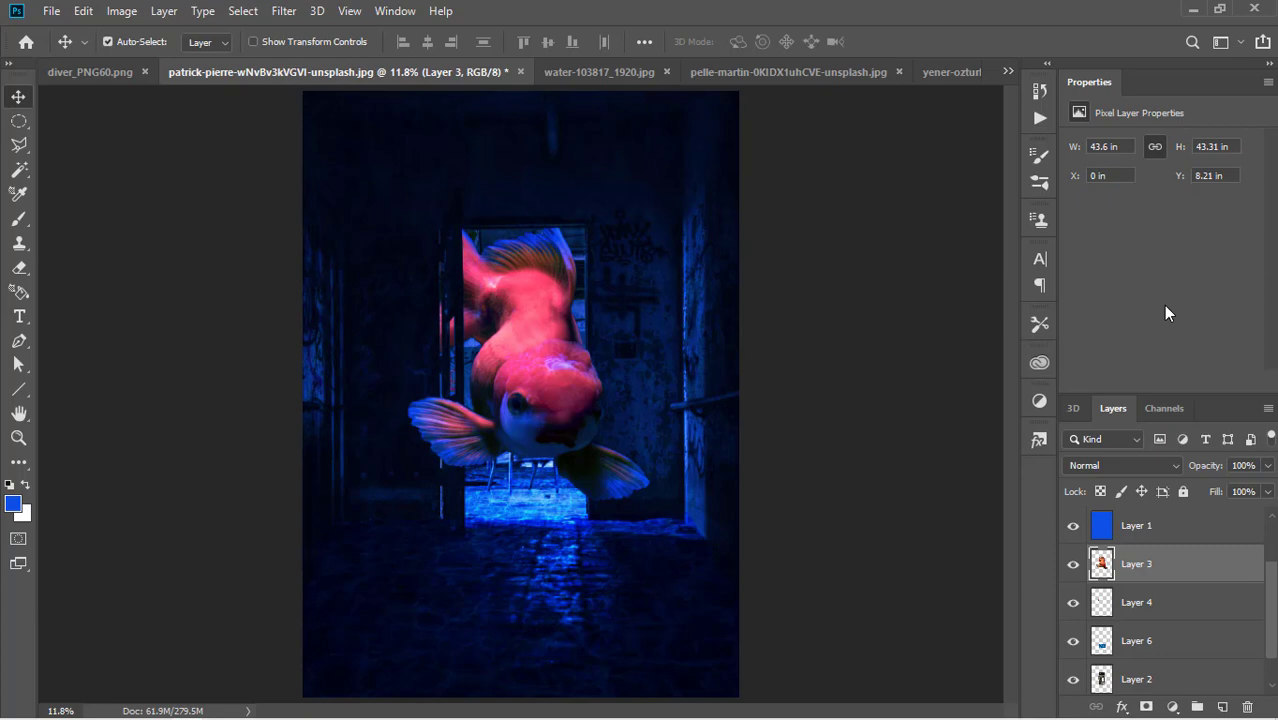
{"action": "left_click", "coordinate": [51, 11]}
{"action": "left_click", "coordinate": [65, 37]}
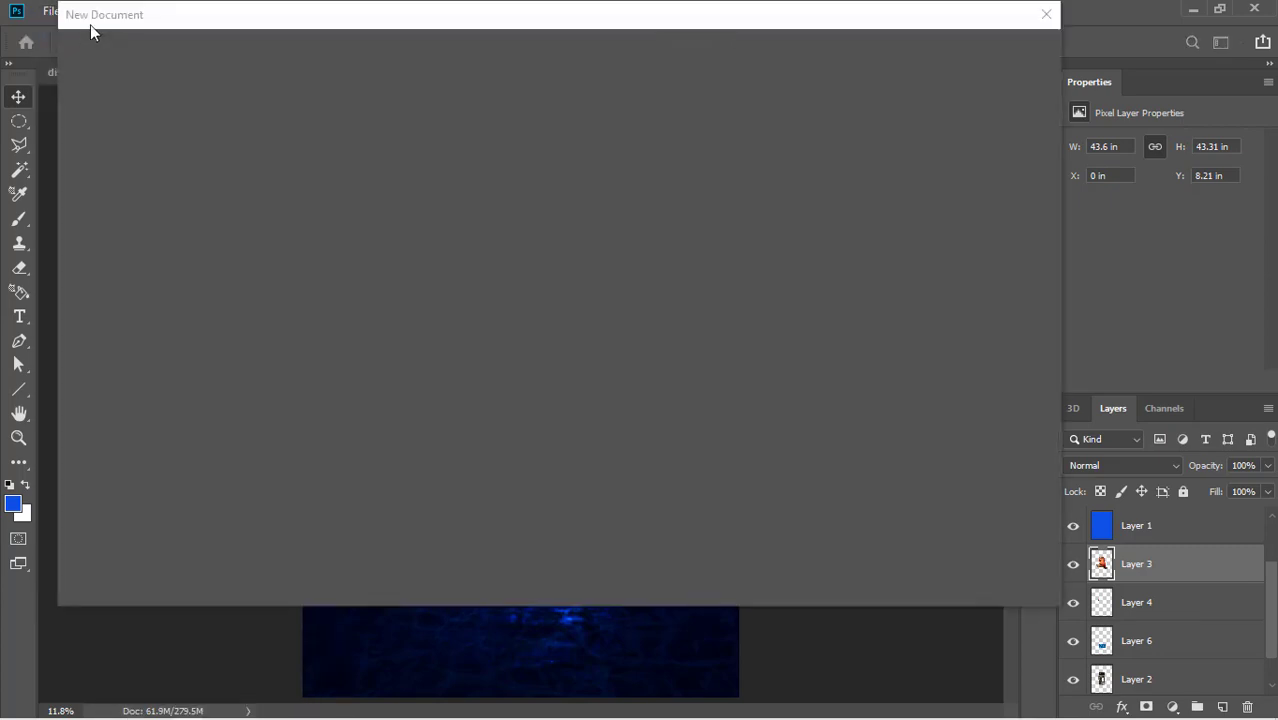
{"action": "key", "text": "Escape"}
Step: Browse for an image to open, going to the 25 Aquatic Plant folder inside the raw folder of Pictures
{"action": "left_click", "coordinate": [47, 12]}
{"action": "left_click", "coordinate": [68, 51]}
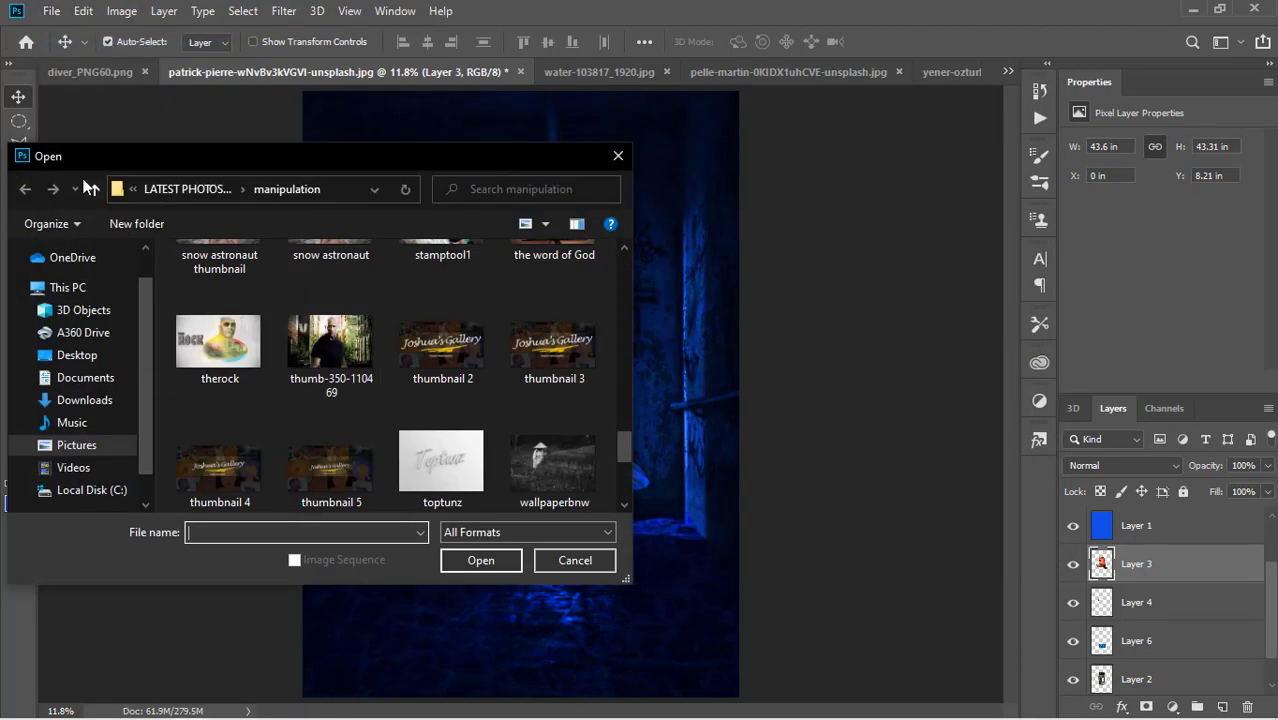
{"action": "left_click", "coordinate": [93, 188]}
{"action": "scroll", "coordinate": [493, 352], "scroll_direction": "down", "scroll_amount": 2}
{"action": "scroll", "coordinate": [493, 353], "scroll_direction": "up", "scroll_amount": 2}
{"action": "left_click", "coordinate": [94, 189]}
{"action": "scroll", "coordinate": [428, 415], "scroll_direction": "down", "scroll_amount": 5}
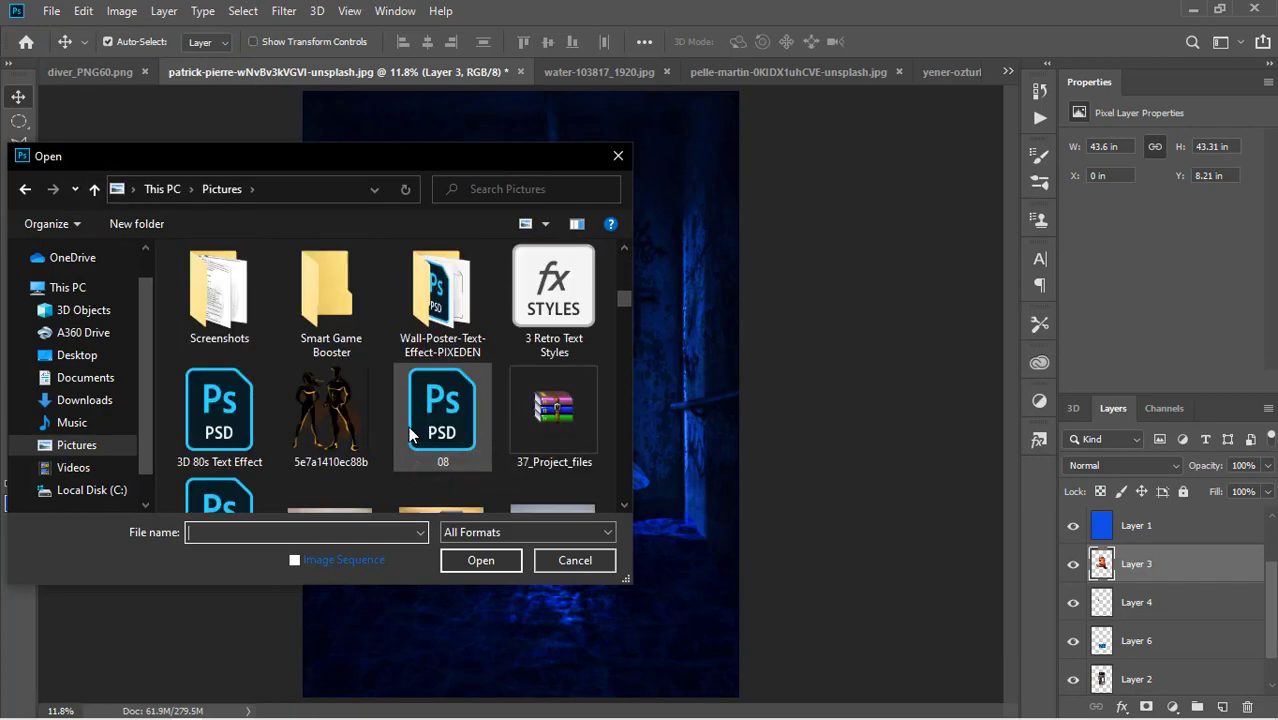
{"action": "scroll", "coordinate": [498, 394], "scroll_direction": "up", "scroll_amount": 4}
{"action": "scroll", "coordinate": [498, 394], "scroll_direction": "up", "scroll_amount": 3}
{"action": "scroll", "coordinate": [498, 394], "scroll_direction": "down", "scroll_amount": 5}
{"action": "double_click", "coordinate": [220, 443]}
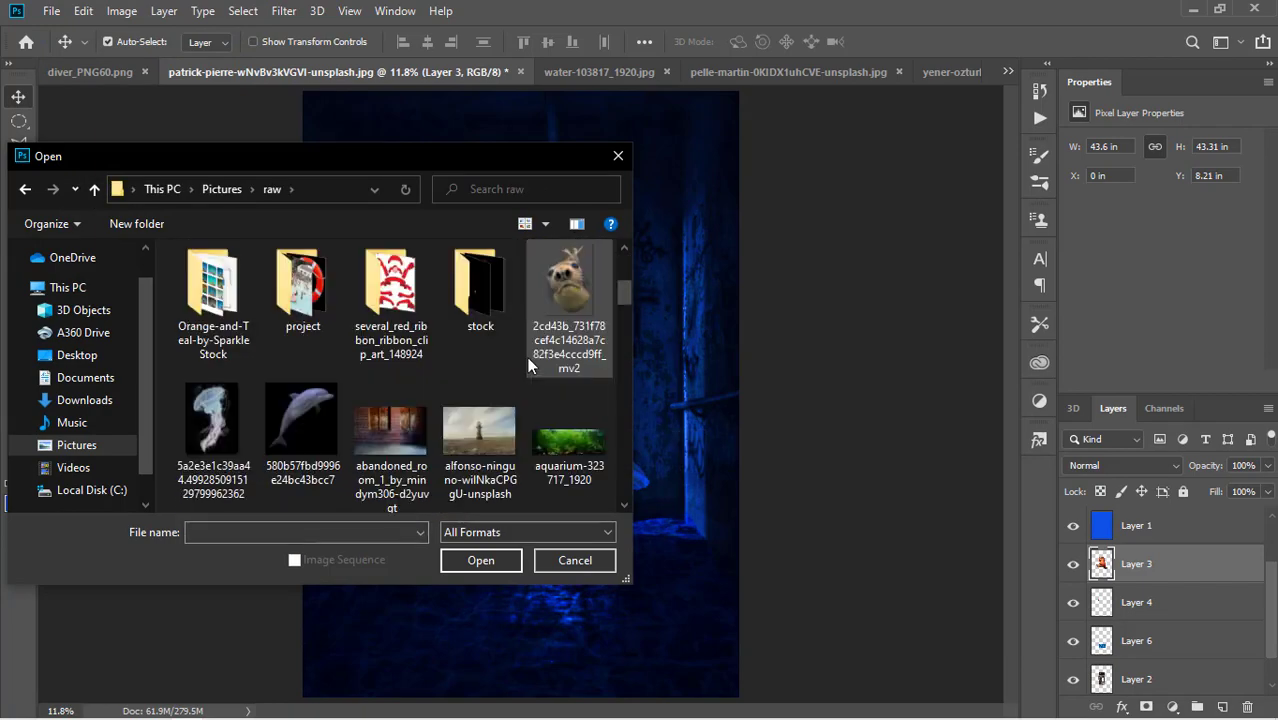
{"action": "scroll", "coordinate": [528, 366], "scroll_direction": "down", "scroll_amount": 4}
{"action": "scroll", "coordinate": [528, 366], "scroll_direction": "down", "scroll_amount": 3}
{"action": "scroll", "coordinate": [528, 362], "scroll_direction": "up", "scroll_amount": 10}
{"action": "double_click", "coordinate": [214, 305]}
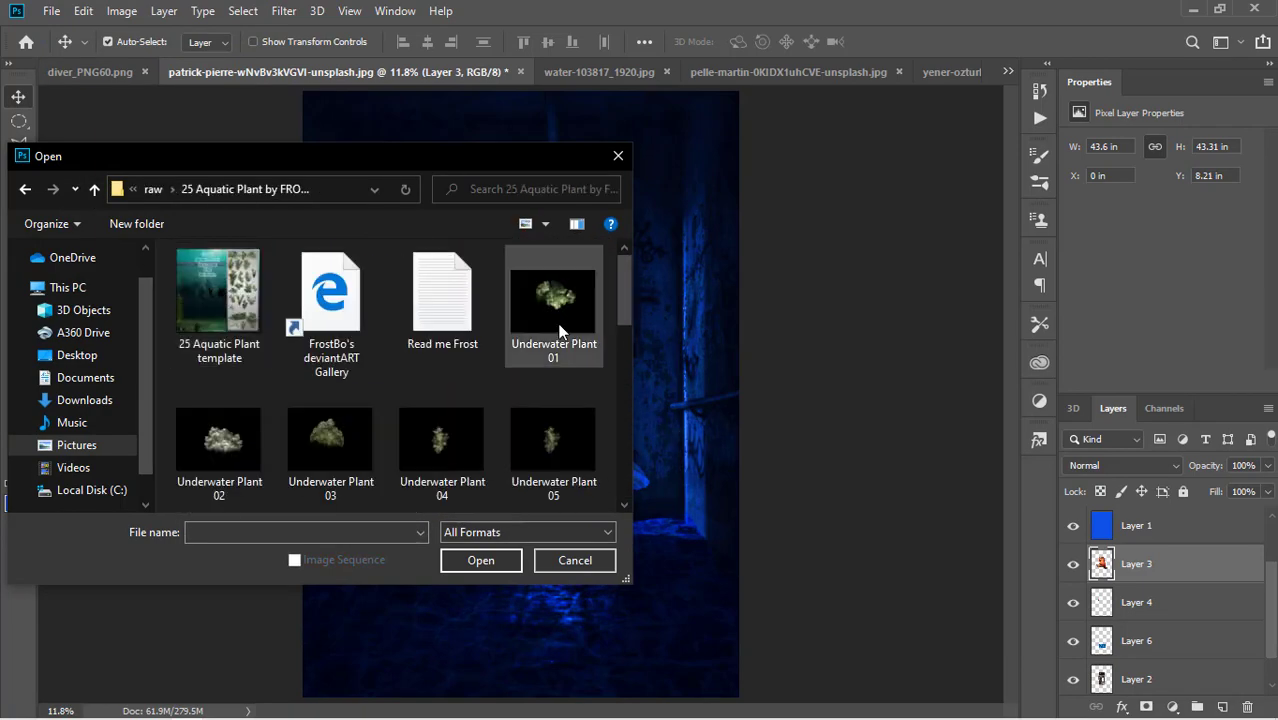
Step: Open the images Underwater Plant 01, 05, 10, 12, 19 and 21 together
{"action": "scroll", "coordinate": [500, 355], "scroll_direction": "down", "scroll_amount": 3}
{"action": "scroll", "coordinate": [490, 361], "scroll_direction": "up", "scroll_amount": 3}
{"action": "left_click", "coordinate": [553, 300]}
{"action": "scroll", "coordinate": [549, 312], "scroll_direction": "down", "scroll_amount": 3}
{"action": "left_click", "coordinate": [442, 430], "text": "ctrl"}
{"action": "left_click", "coordinate": [219, 430], "text": "ctrl"}
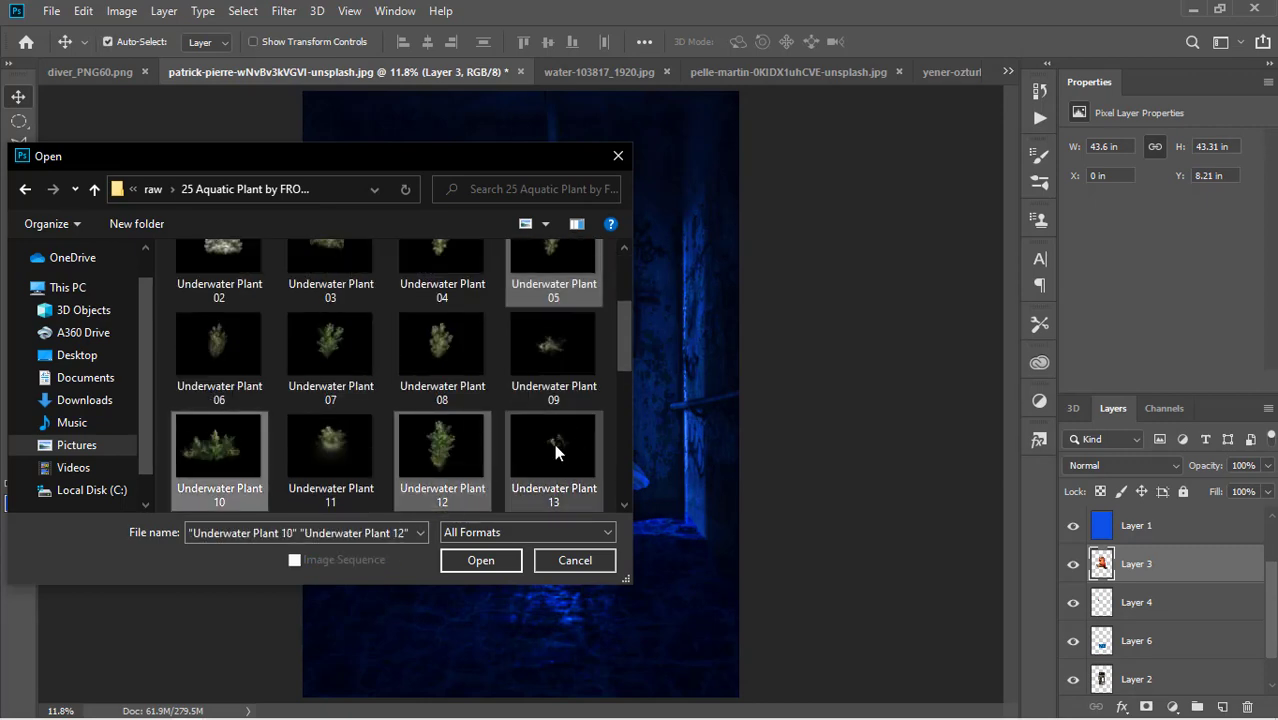
{"action": "scroll", "coordinate": [553, 460], "scroll_direction": "down", "scroll_amount": 2}
{"action": "left_click", "coordinate": [553, 465], "text": "ctrl"}
{"action": "scroll", "coordinate": [540, 440], "scroll_direction": "down", "scroll_amount": 1}
{"action": "left_click", "coordinate": [365, 370], "text": "ctrl"}
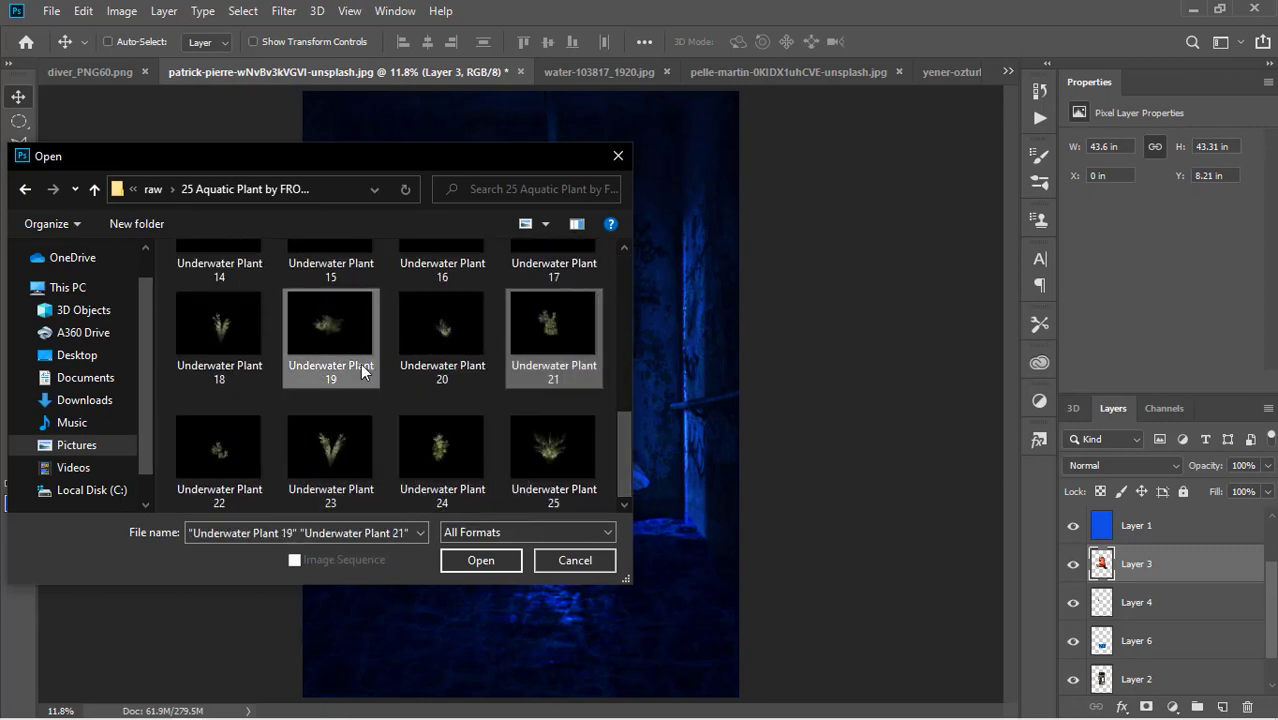
{"action": "left_click", "coordinate": [450, 560]}
Step: Find the Underwater Plant 01 image among the open documents and float it in its own window
{"action": "left_click", "coordinate": [575, 72]}
{"action": "left_click", "coordinate": [428, 72]}
{"action": "left_click", "coordinate": [275, 72]}
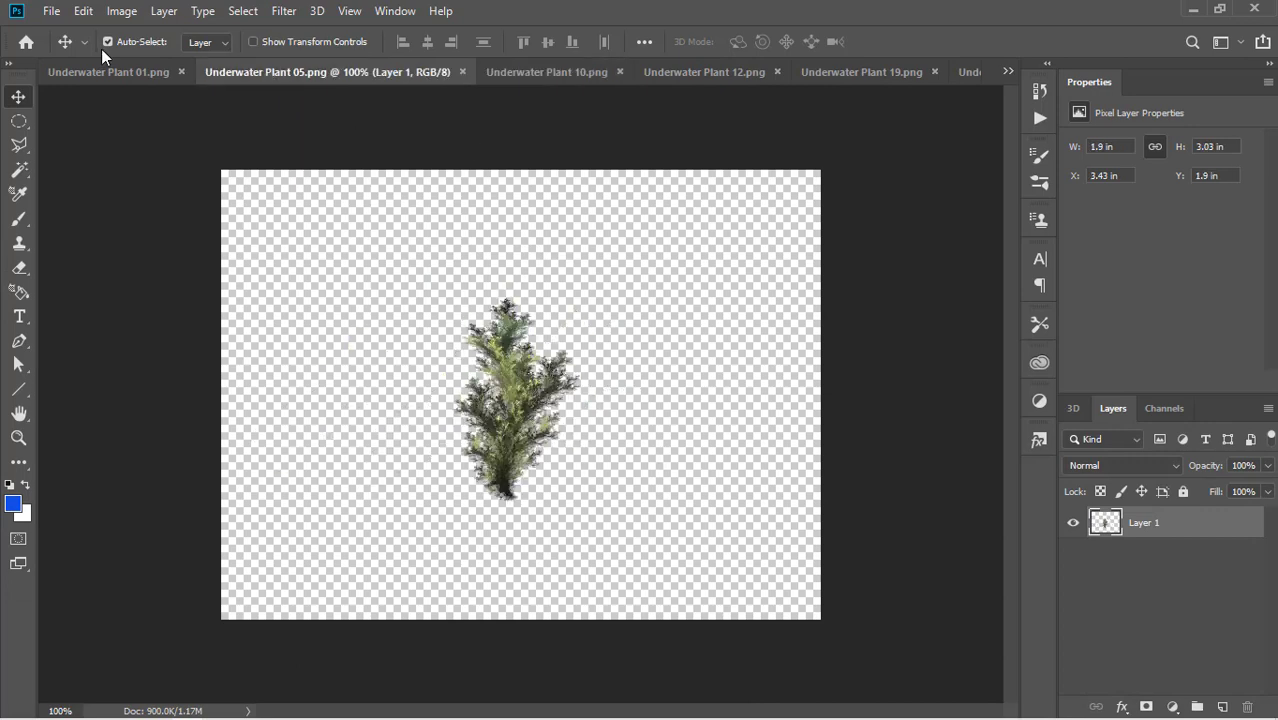
{"action": "left_click", "coordinate": [150, 72]}
{"action": "left_click_drag", "start_coordinate": [186, 70], "coordinate": [200, 126]}
Step: Close the document with the dark-blue room and arched windows
{"action": "left_click", "coordinate": [372, 68]}
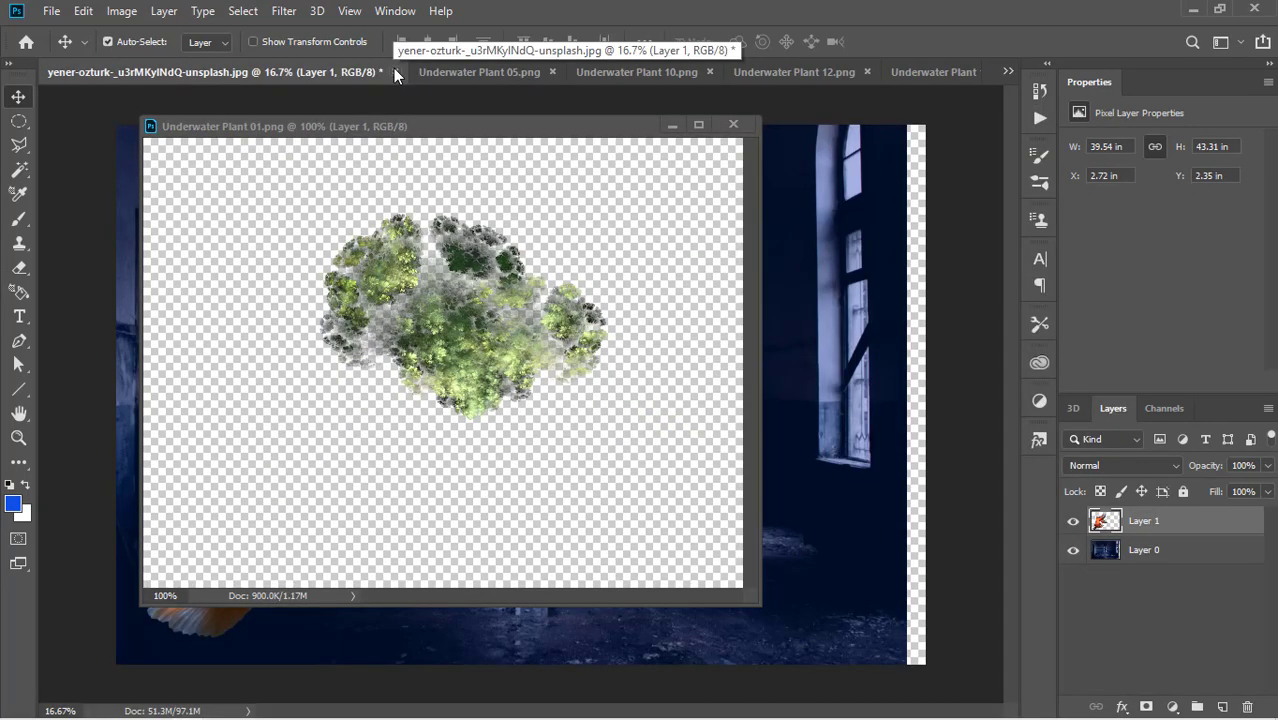
{"action": "left_click", "coordinate": [393, 70]}
{"action": "left_click", "coordinate": [631, 282]}
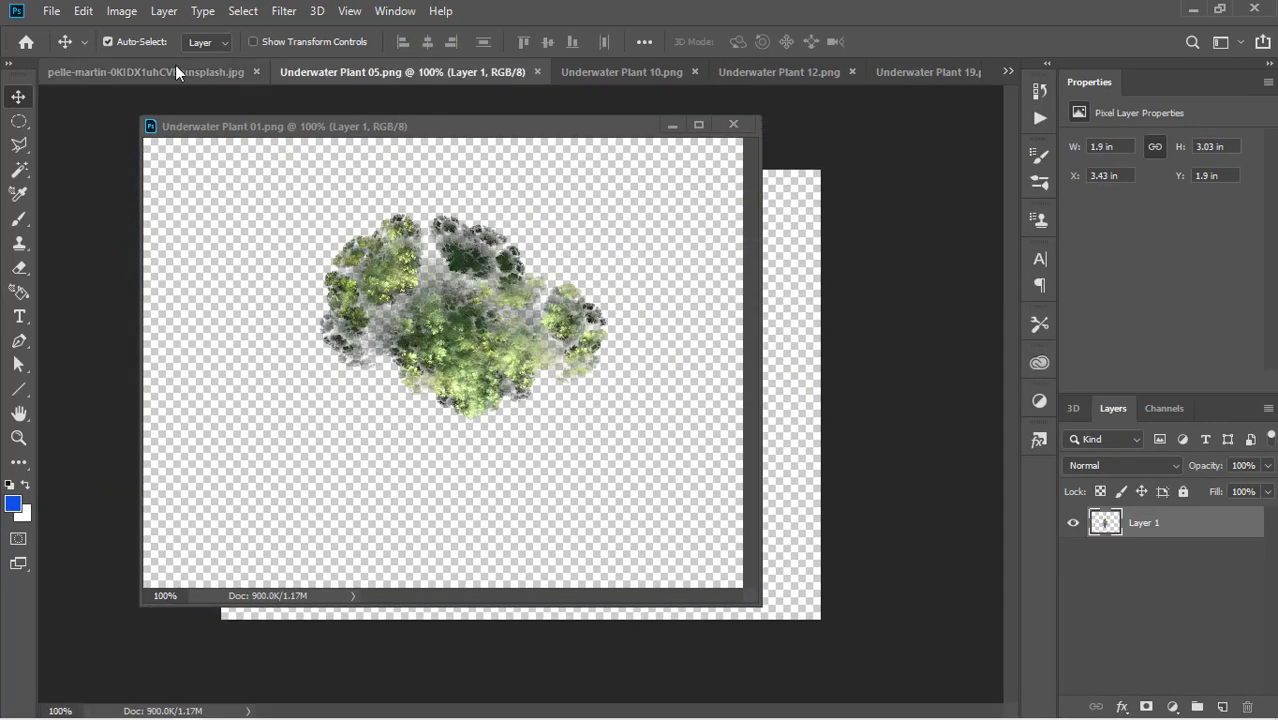
Step: Switch the main document view to the goldfish doorway composite
{"action": "left_click_drag", "start_coordinate": [149, 71], "coordinate": [711, 342]}
{"action": "key", "text": "ctrl+z"}
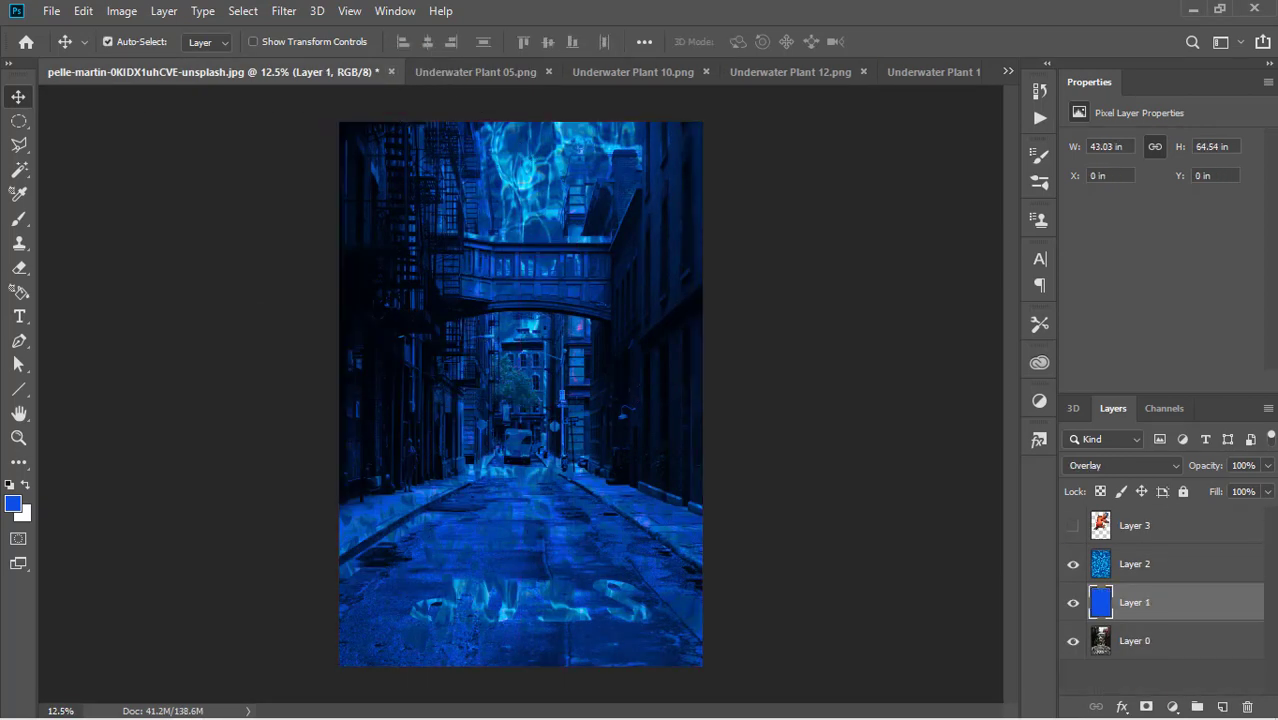
{"action": "left_click", "coordinate": [188, 706]}
{"action": "left_click", "coordinate": [1008, 71]}
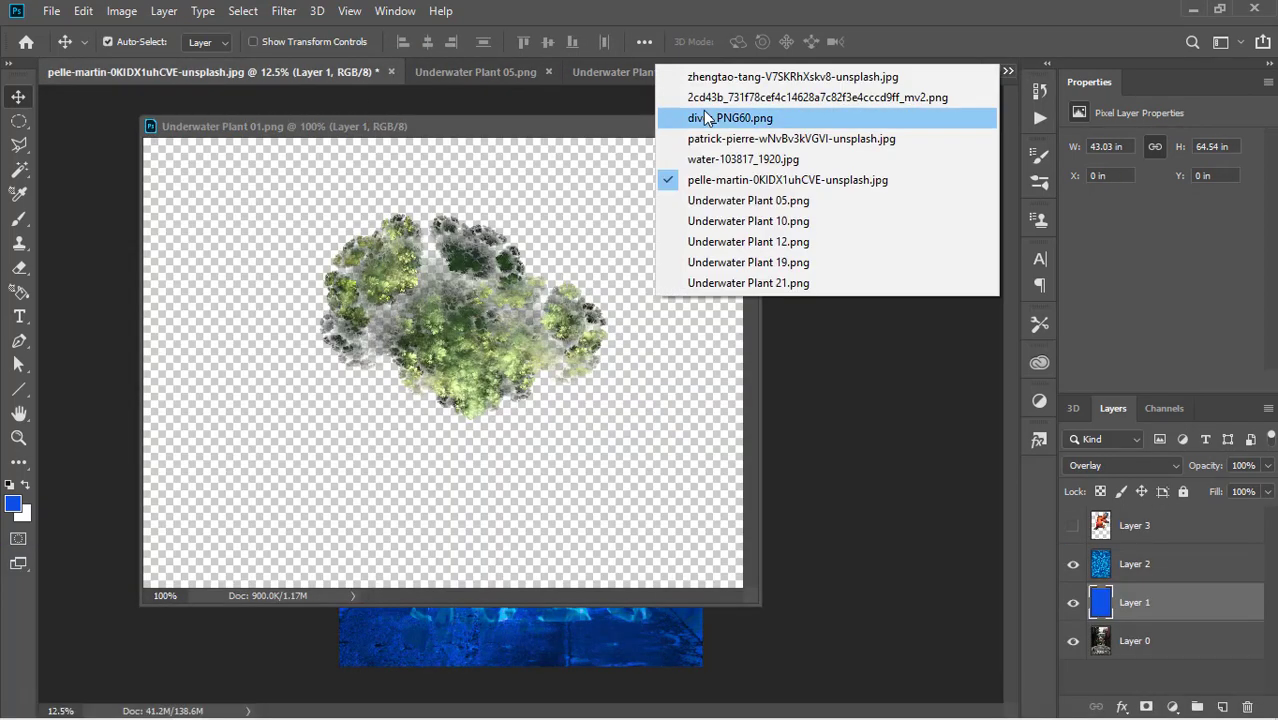
{"action": "left_click", "coordinate": [990, 134]}
Step: Add the plant from Underwater Plant 01 to the composite directly beneath Layer 7 and close its source window
{"action": "left_click_drag", "start_coordinate": [643, 127], "coordinate": [1131, 107]}
{"action": "left_click_drag", "start_coordinate": [953, 310], "coordinate": [395, 584]}
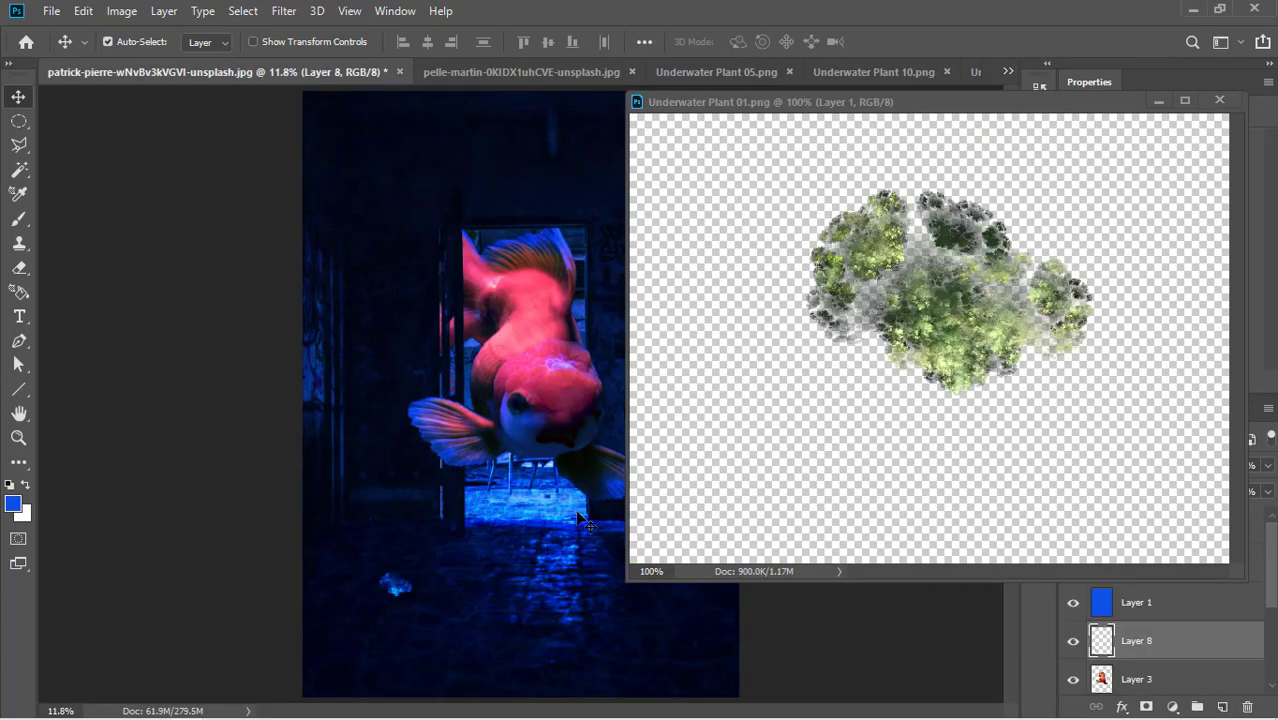
{"action": "left_click", "coordinate": [1221, 103]}
{"action": "left_click_drag", "start_coordinate": [1200, 640], "coordinate": [1168, 545]}
Step: Enlarge the bushy plant to about 12.03 × 8.59 in and place it against the room's left wall
{"action": "key", "text": "ctrl+t"}
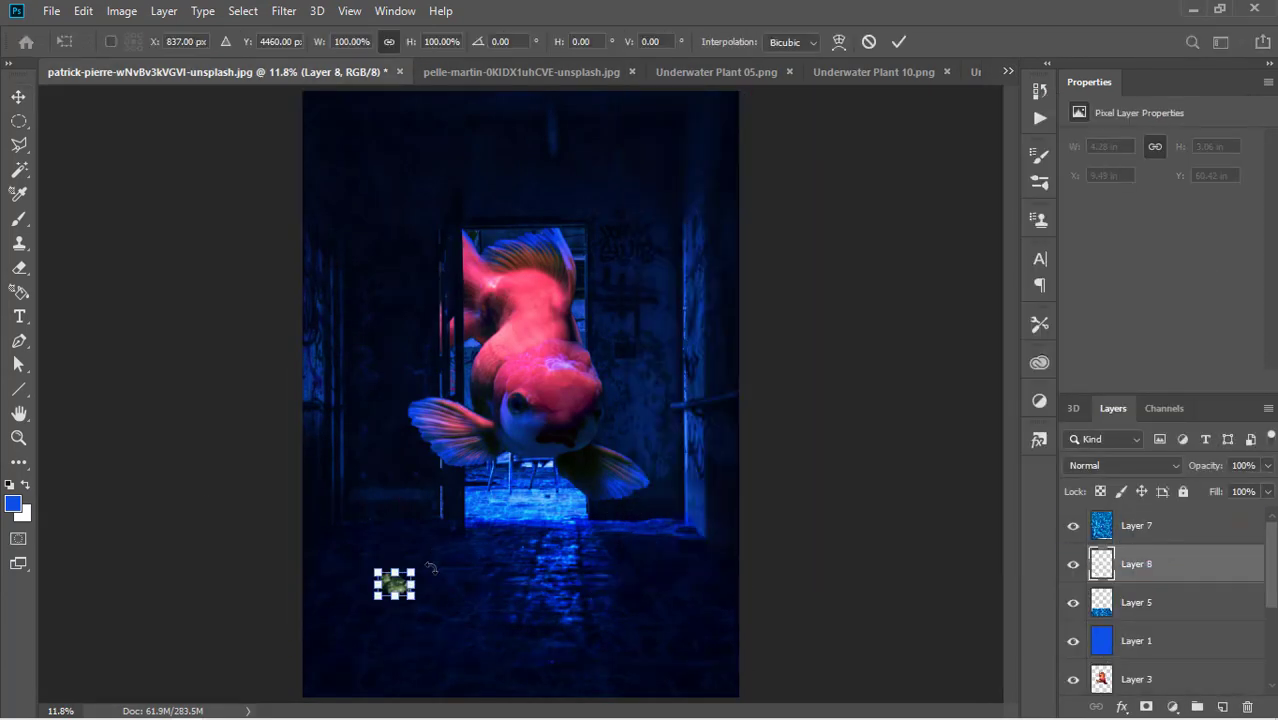
{"action": "left_click_drag", "start_coordinate": [413, 573], "coordinate": [475, 530]}
{"action": "left_click_drag", "start_coordinate": [453, 569], "coordinate": [352, 525]}
{"action": "key", "text": "Return"}
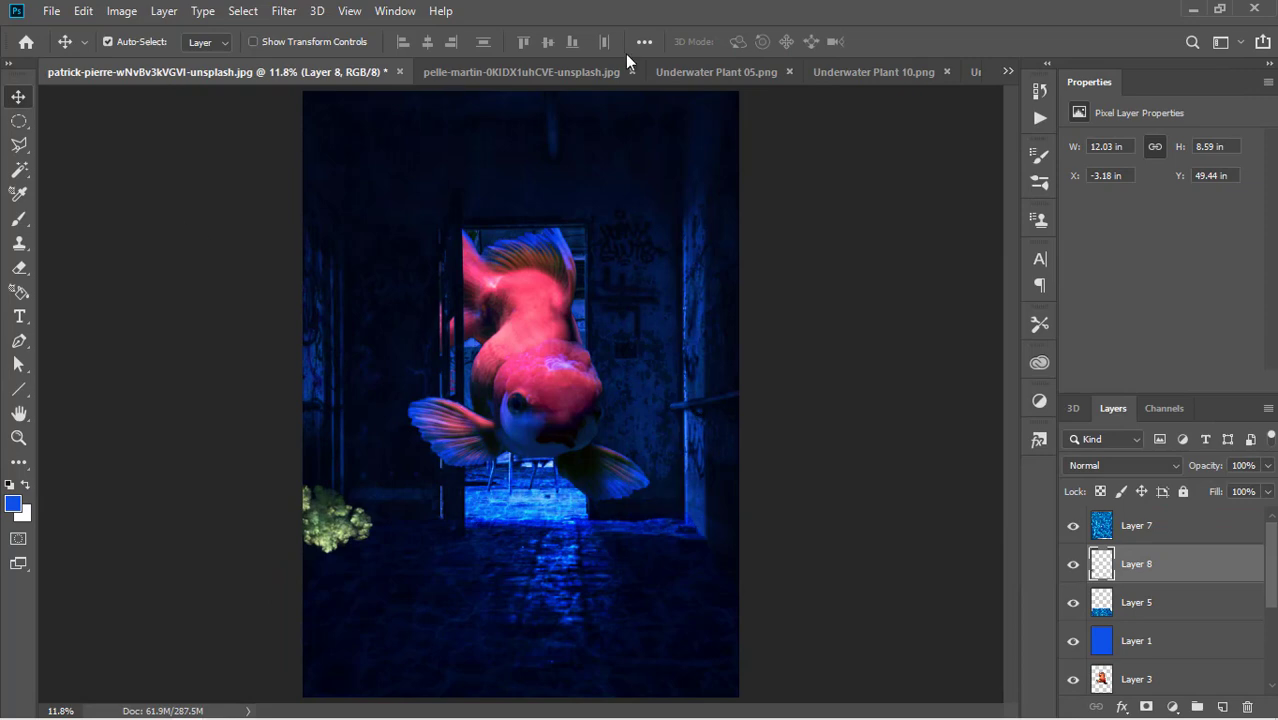
Step: Add the Underwater Plant 05 plant to the composite, enlarged to about 12.43 × 20.07 in at the lower right corner
{"action": "left_click", "coordinate": [716, 72]}
{"action": "left_click_drag", "start_coordinate": [515, 400], "coordinate": [759, 537]}
{"action": "key", "text": "ctrl+t"}
{"action": "left_click_drag", "start_coordinate": [724, 594], "coordinate": [713, 641]}
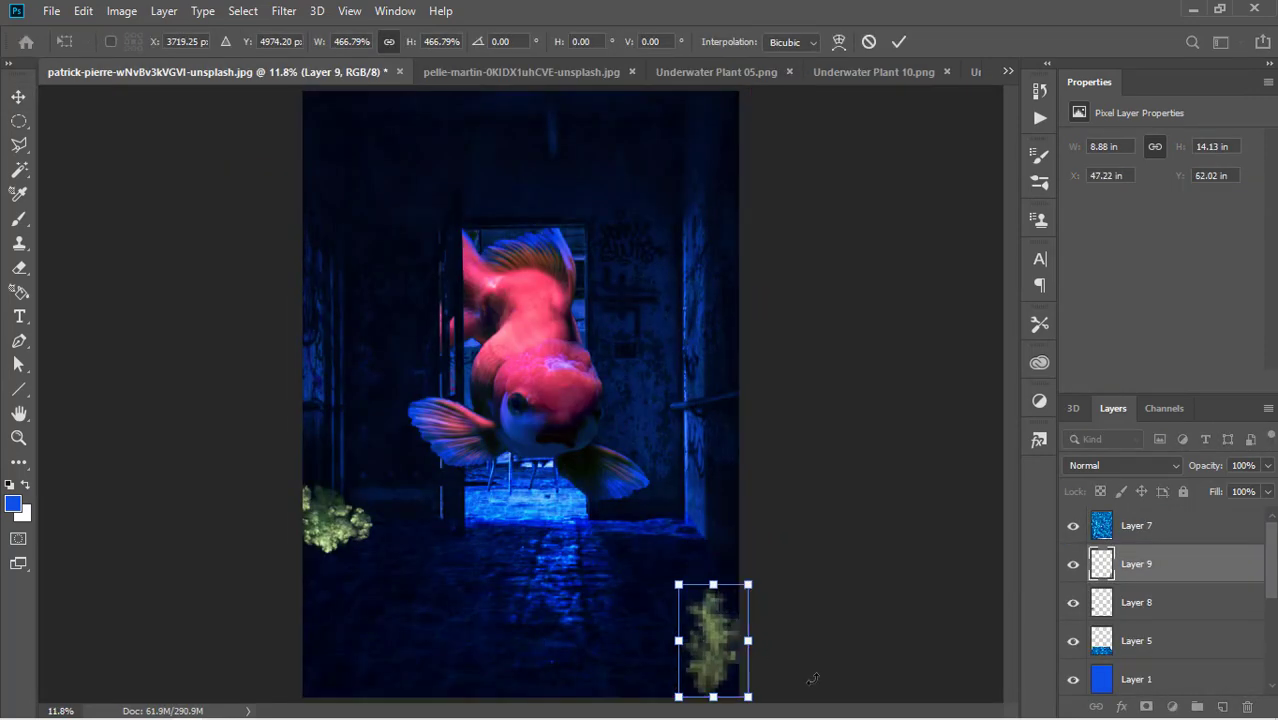
{"action": "left_click_drag", "start_coordinate": [812, 679], "coordinate": [819, 641]}
{"action": "left_click_drag", "start_coordinate": [727, 576], "coordinate": [736, 516]}
{"action": "left_click_drag", "start_coordinate": [770, 500], "coordinate": [797, 518]}
{"action": "left_click_drag", "start_coordinate": [742, 649], "coordinate": [745, 657]}
{"action": "key", "text": "Return"}
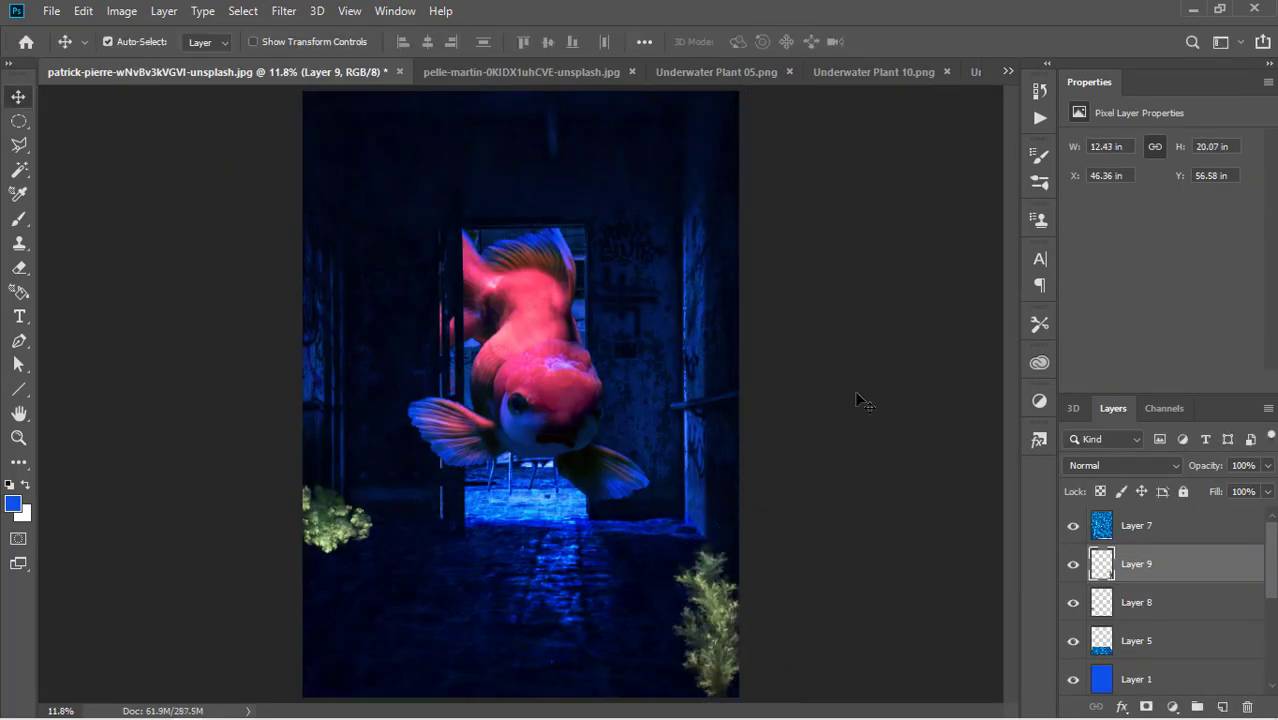
Step: Shift the bushy plant at the left wall slightly down and to the right, to about X -1.97 in, Y 51.44 in
{"action": "left_click", "coordinate": [388, 556]}
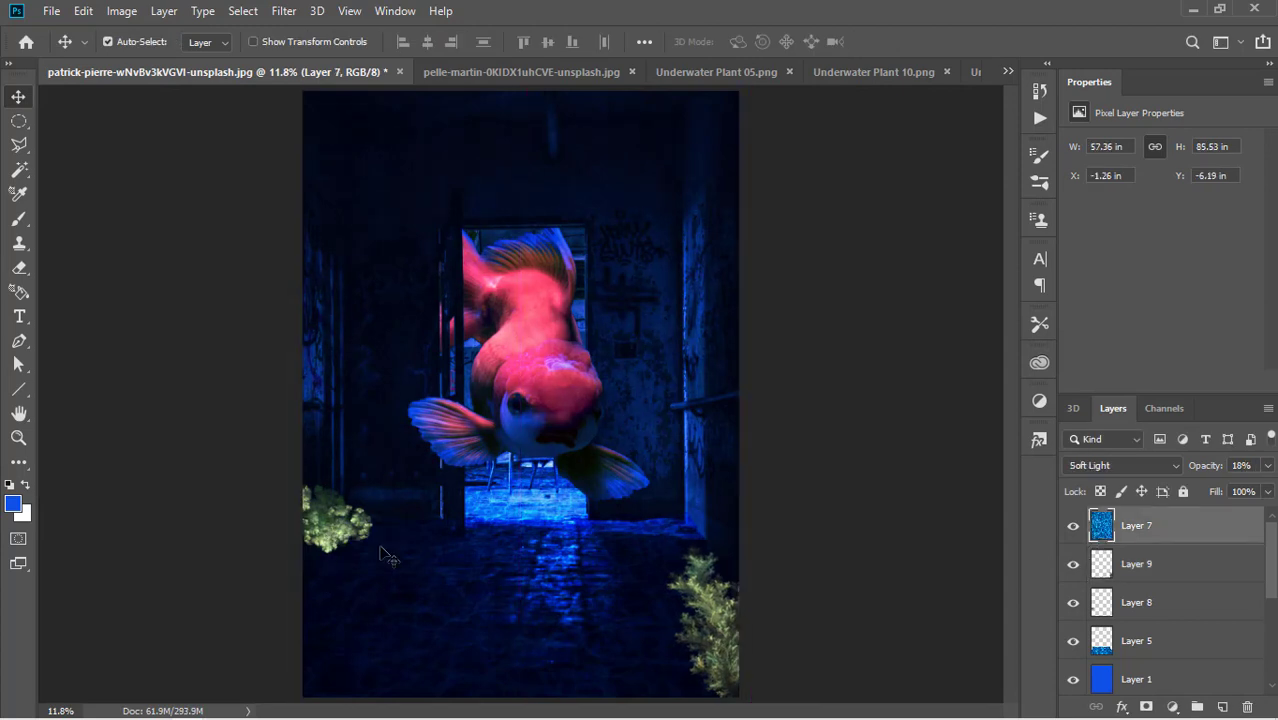
{"action": "left_click", "coordinate": [1208, 577]}
{"action": "left_click", "coordinate": [1200, 604]}
{"action": "left_click_drag", "start_coordinate": [336, 522], "coordinate": [337, 536]}
{"action": "left_click_drag", "start_coordinate": [682, 567], "coordinate": [680, 550]}
{"action": "key", "text": "ctrl+z"}
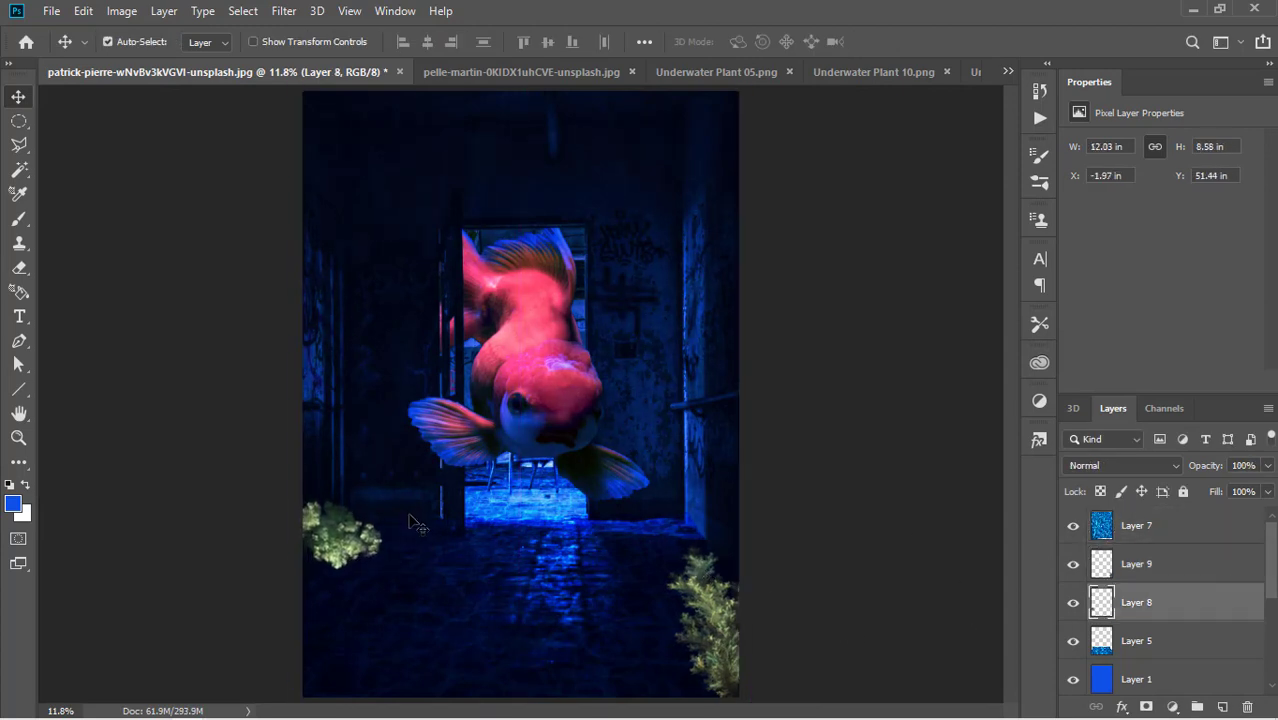
Step: Move the bushy plant from the left wall down into the image's lower left corner, to about X -6.01 in, Y 68.75 in
{"action": "key", "text": "ctrl+t"}
{"action": "left_click_drag", "start_coordinate": [366, 537], "coordinate": [320, 700]}
{"action": "key", "text": "Return"}
Step: Add the Underwater Plant 10 plant to the composite at about 12.11 × 6.85 in, on the floor between the left wall and the doorway
{"action": "left_click", "coordinate": [740, 73]}
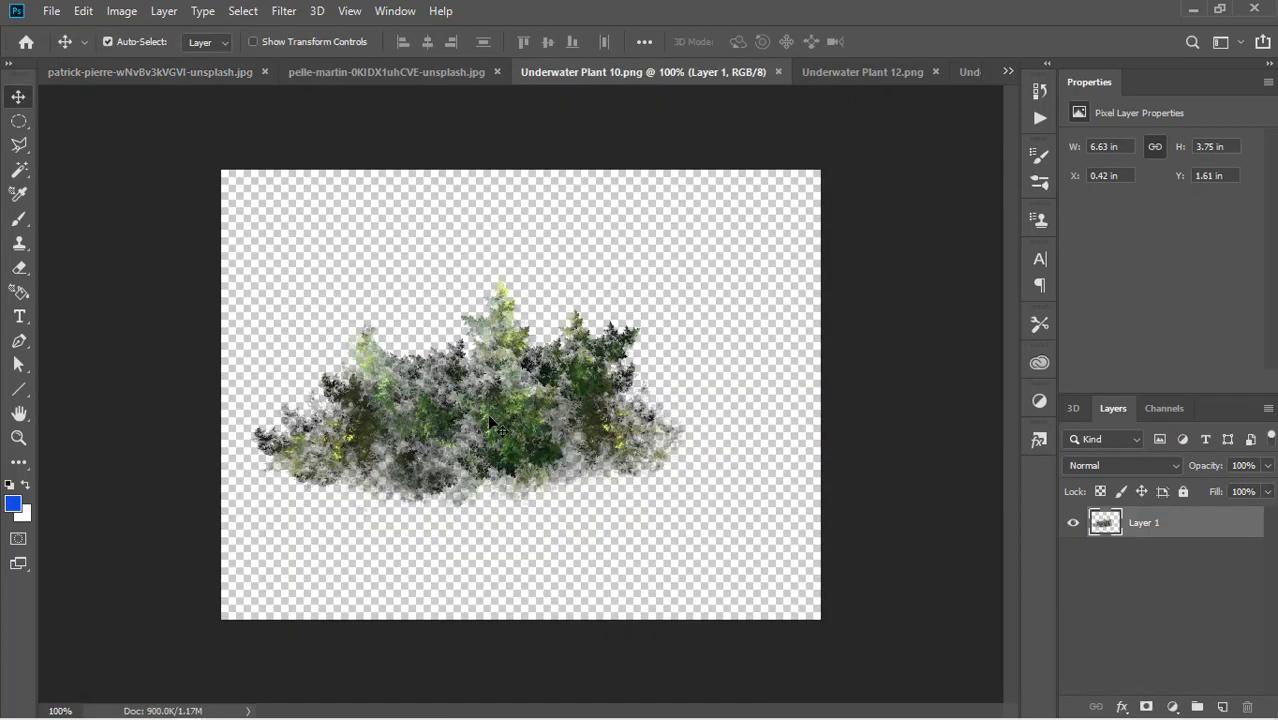
{"action": "left_click_drag", "start_coordinate": [480, 405], "coordinate": [511, 436]}
{"action": "key", "text": "ctrl+t"}
{"action": "left_click_drag", "start_coordinate": [465, 483], "coordinate": [430, 504]}
{"action": "left_click_drag", "start_coordinate": [476, 456], "coordinate": [413, 528]}
{"action": "key", "text": "Return"}
{"action": "key", "text": "ctrl+t"}
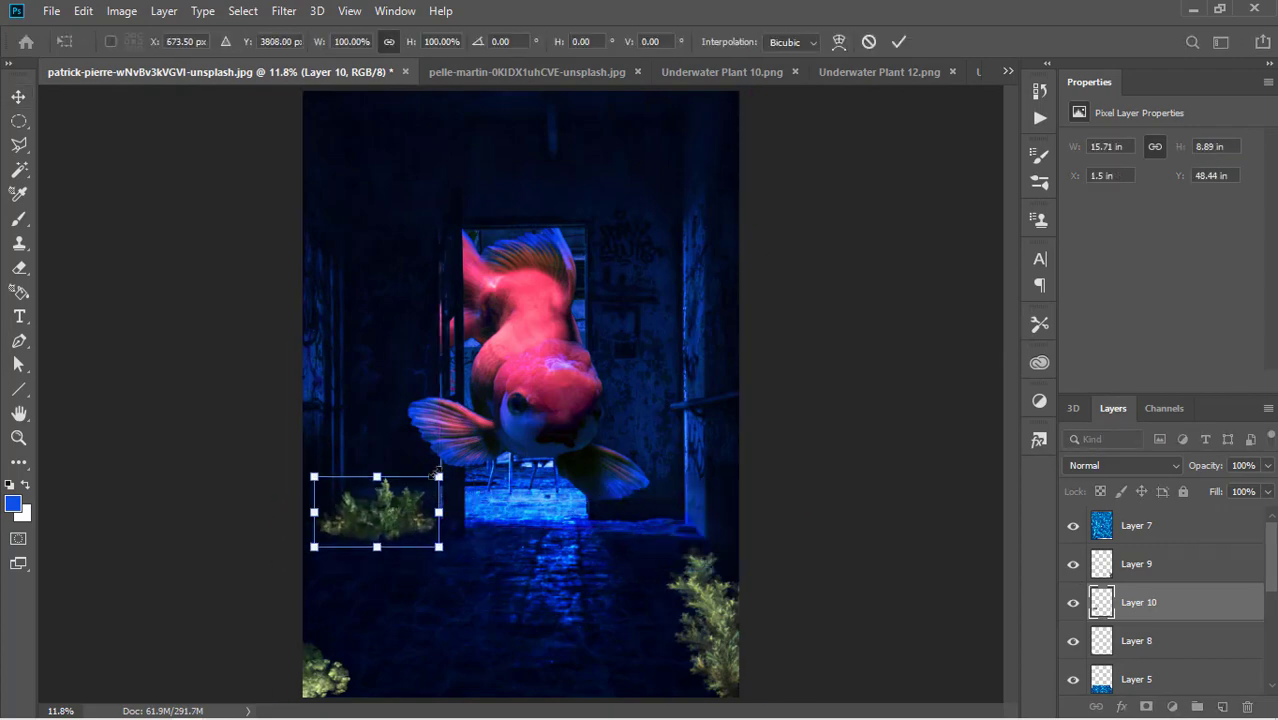
{"action": "left_click_drag", "start_coordinate": [314, 511], "coordinate": [343, 511]}
{"action": "key", "text": "Return"}
Step: Add the Underwater Plant 12 plant, enlarged and tilted about -11°, in the image's upper right corner and close the used plant source windows
{"action": "left_click", "coordinate": [733, 73]}
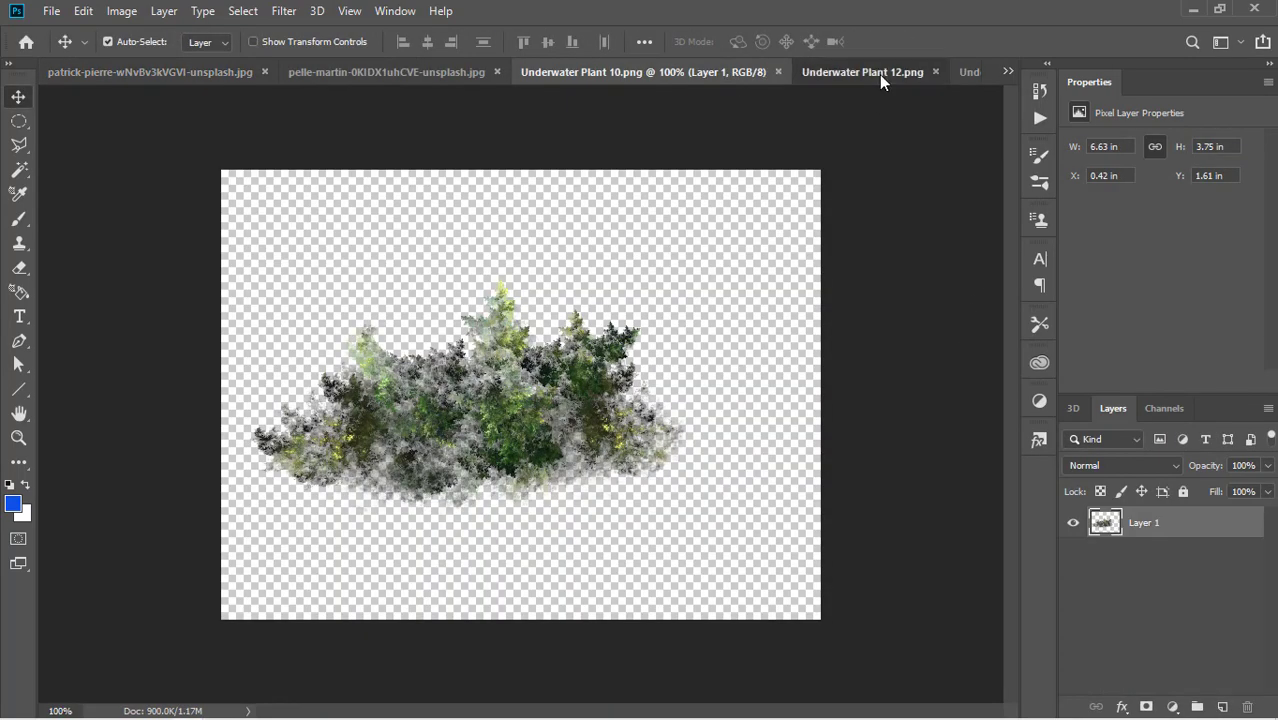
{"action": "left_click", "coordinate": [879, 73]}
{"action": "left_click_drag", "start_coordinate": [504, 376], "coordinate": [733, 200]}
{"action": "key", "text": "ctrl+t"}
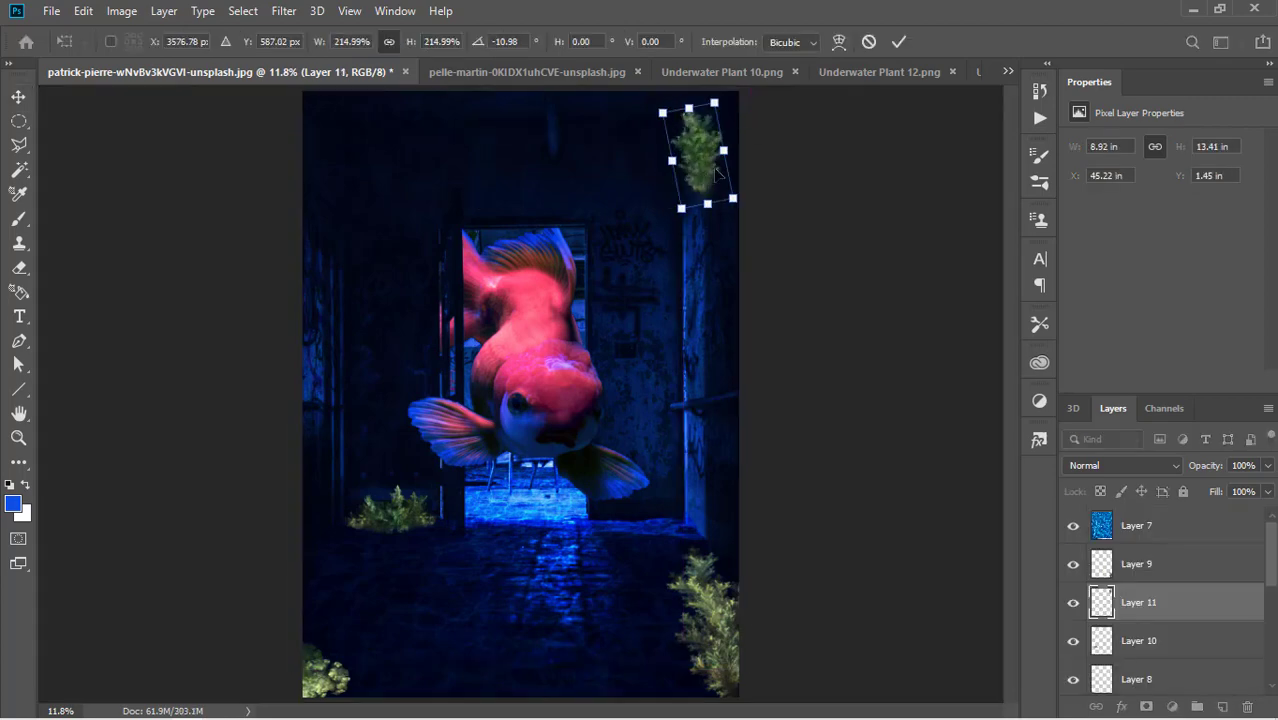
{"action": "left_click_drag", "start_coordinate": [700, 150], "coordinate": [740, 140]}
{"action": "key", "text": "Return"}
{"action": "left_click", "coordinate": [777, 72]}
{"action": "left_click", "coordinate": [779, 72]}
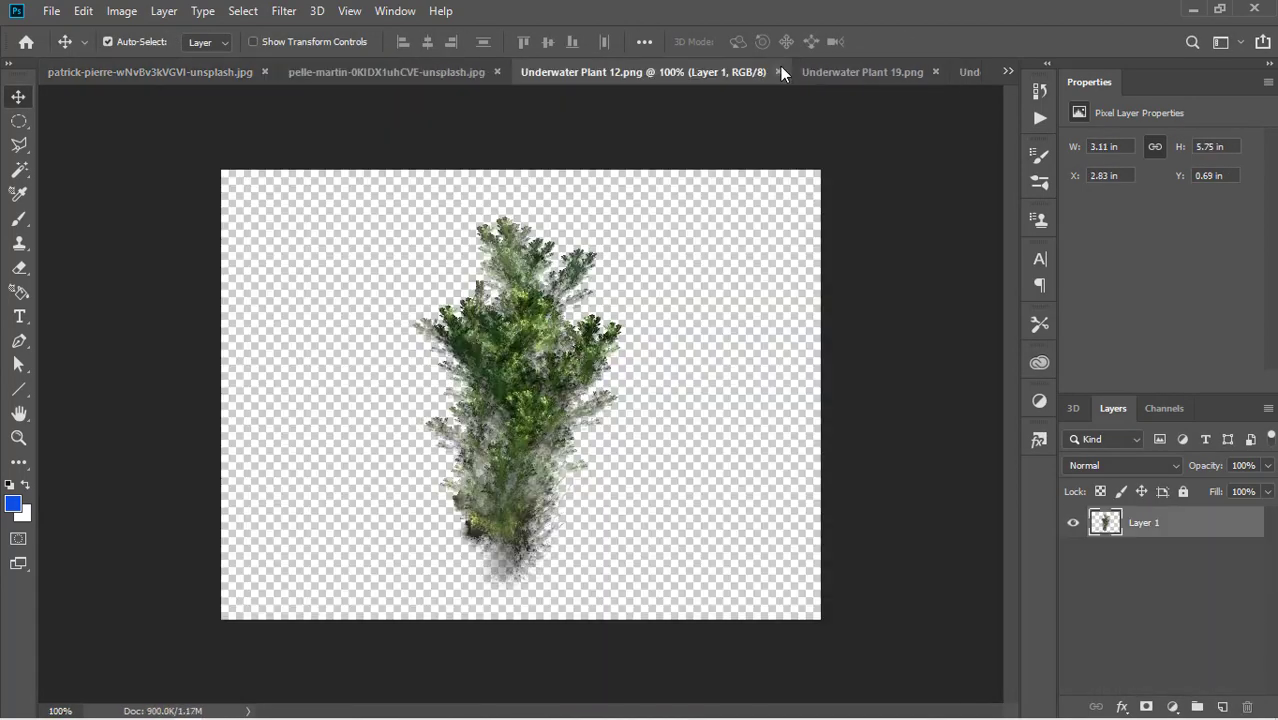
{"action": "left_click", "coordinate": [779, 72]}
{"action": "left_click", "coordinate": [784, 72]}
Step: Add the Underwater Plant 19 plant at about 5.24 × 3.85 in on the floor right of the doorway and close its source window
{"action": "left_click_drag", "start_coordinate": [523, 404], "coordinate": [402, 600]}
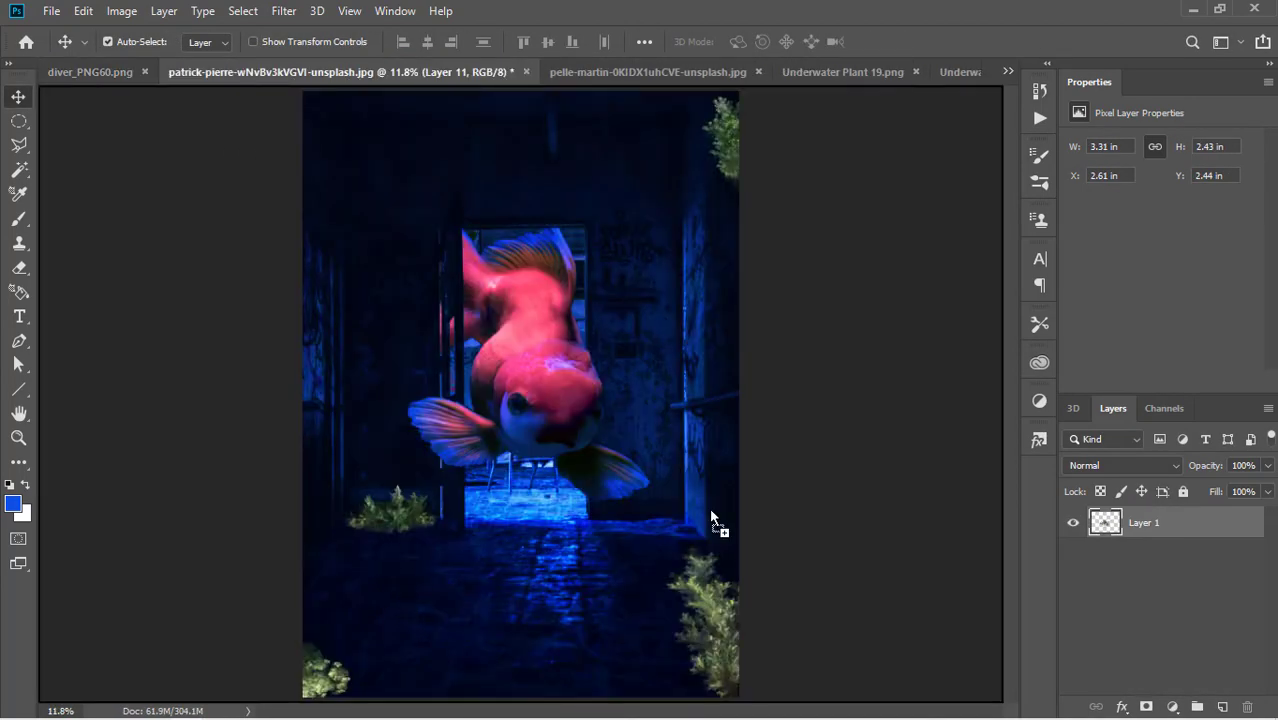
{"action": "key", "text": "ctrl+t"}
{"action": "left_click_drag", "start_coordinate": [711, 512], "coordinate": [648, 498]}
{"action": "key", "text": "Return"}
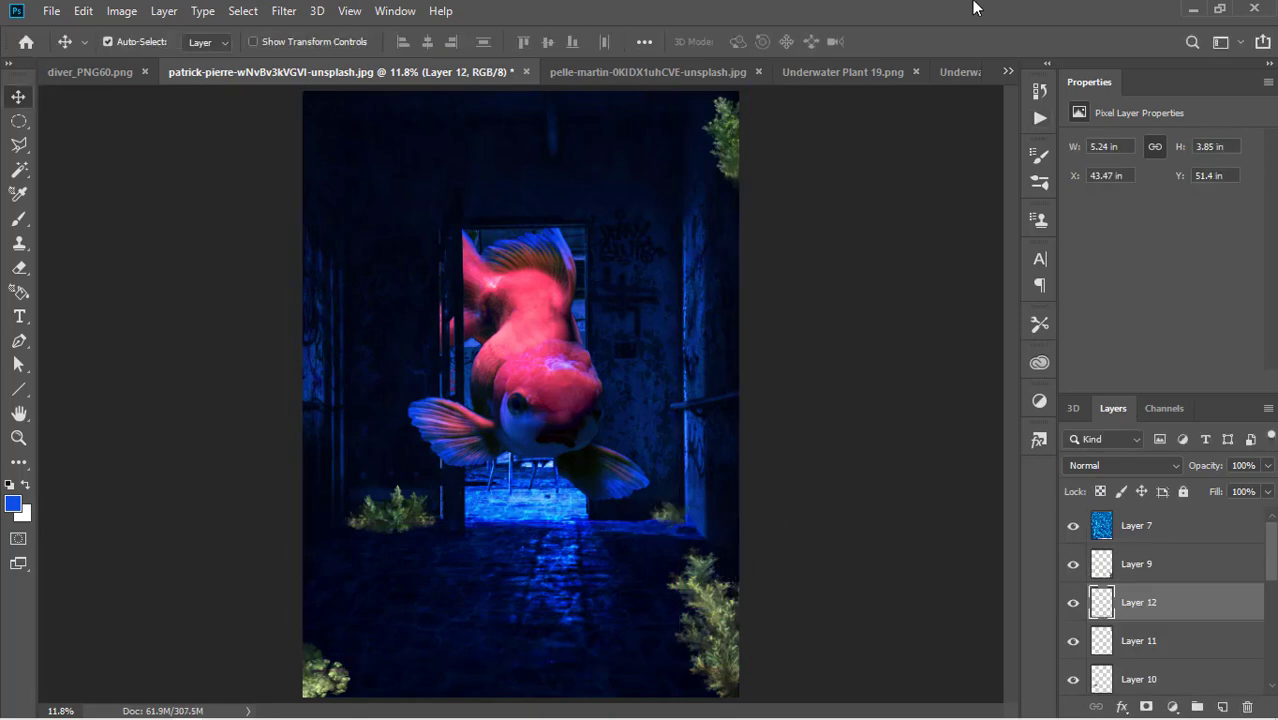
{"action": "left_click", "coordinate": [860, 72]}
{"action": "left_click", "coordinate": [900, 71]}
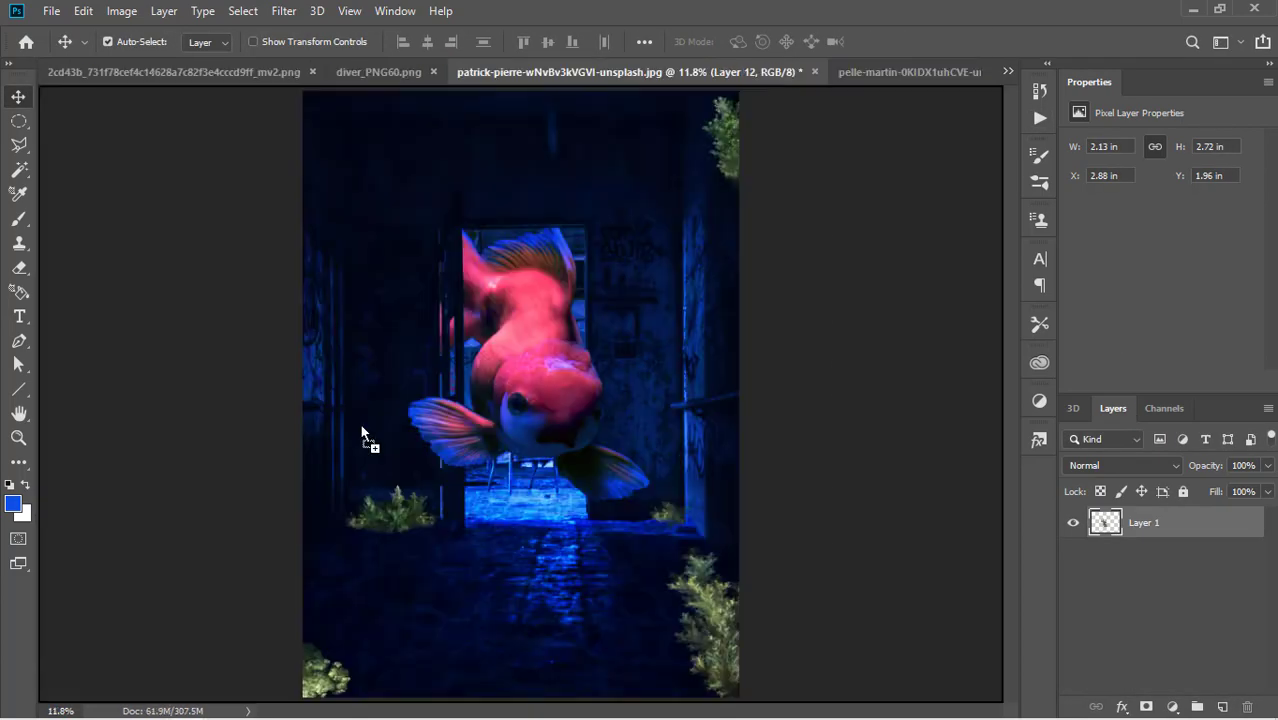
Step: Add the next source plant to the composite, enlarged to about 8.86 × 11.35 in, beside the bushy plant in the lower left corner
{"action": "left_click_drag", "start_coordinate": [361, 427], "coordinate": [284, 493]}
{"action": "key", "text": "ctrl+t"}
{"action": "left_click_drag", "start_coordinate": [351, 555], "coordinate": [393, 677]}
{"action": "key", "text": "Return"}
{"action": "key", "text": "ctrl+t"}
{"action": "key", "text": "Return"}
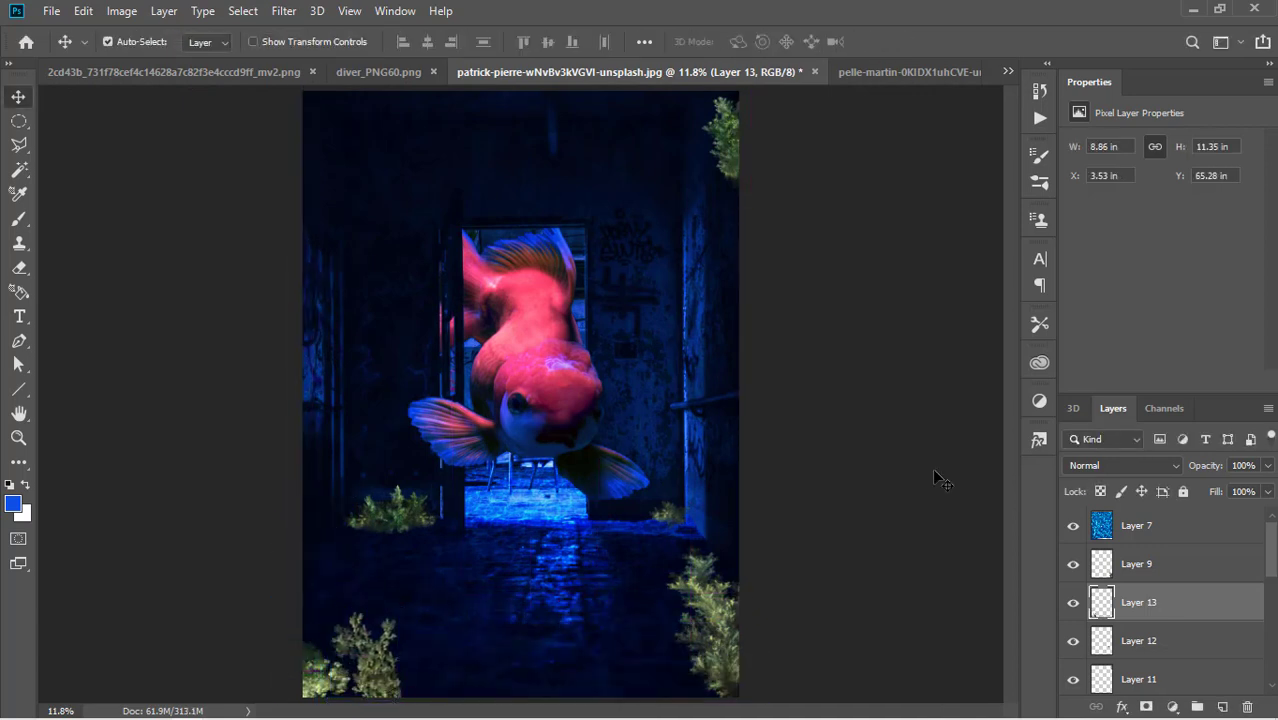
Step: Group all plant layers from Layer 9 down to Layer 8 and give the group a red colour label
{"action": "left_click", "coordinate": [1152, 567]}
{"action": "left_click", "coordinate": [1206, 643], "text": "shift"}
{"action": "scroll", "coordinate": [1208, 645], "scroll_direction": "down", "scroll_amount": 1}
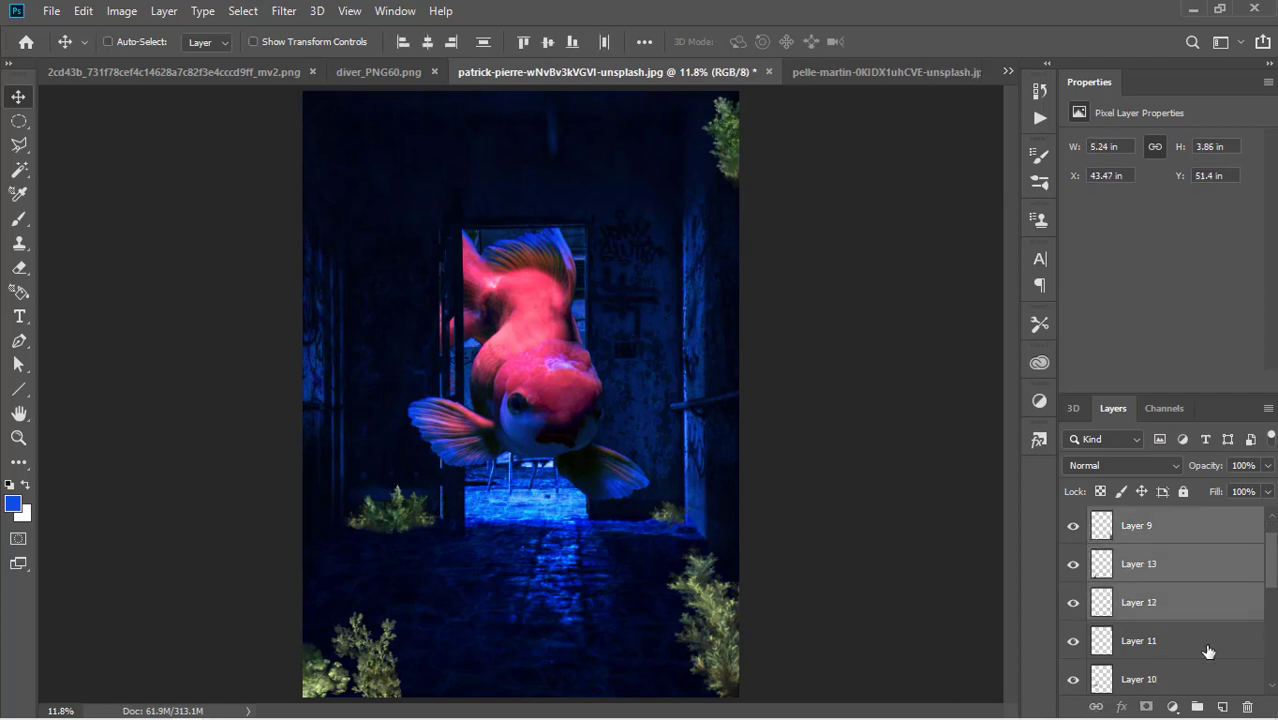
{"action": "left_click", "coordinate": [1210, 645], "text": "shift"}
{"action": "scroll", "coordinate": [1216, 642], "scroll_direction": "down", "scroll_amount": 1}
{"action": "left_click", "coordinate": [1217, 641], "text": "shift"}
{"action": "double_click", "coordinate": [1073, 681]}
{"action": "left_click", "coordinate": [1220, 688], "text": "shift"}
{"action": "key", "text": "ctrl+g"}
{"action": "right_click", "coordinate": [1226, 518]}
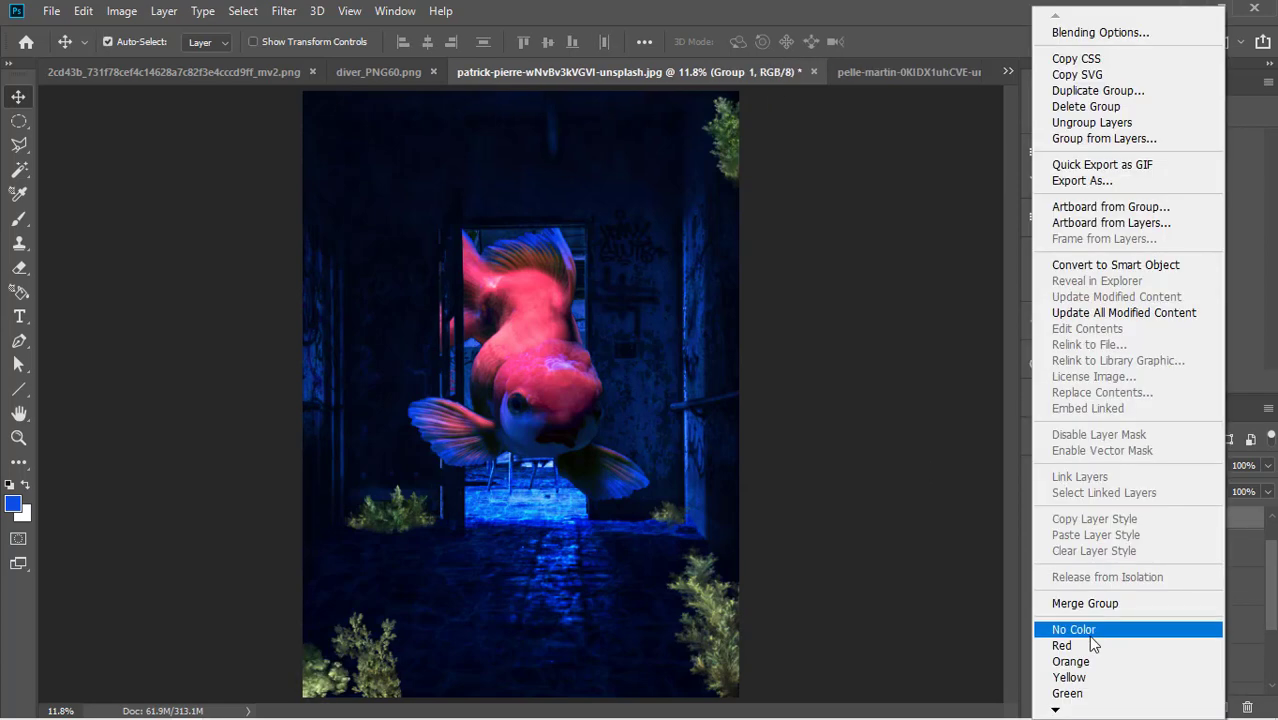
{"action": "left_click", "coordinate": [1093, 645]}
Step: Set the plant group's opacity to 34% and move it directly beneath Layer 5, comparing with Layer 5 hidden and shown
{"action": "left_click", "coordinate": [1267, 465]}
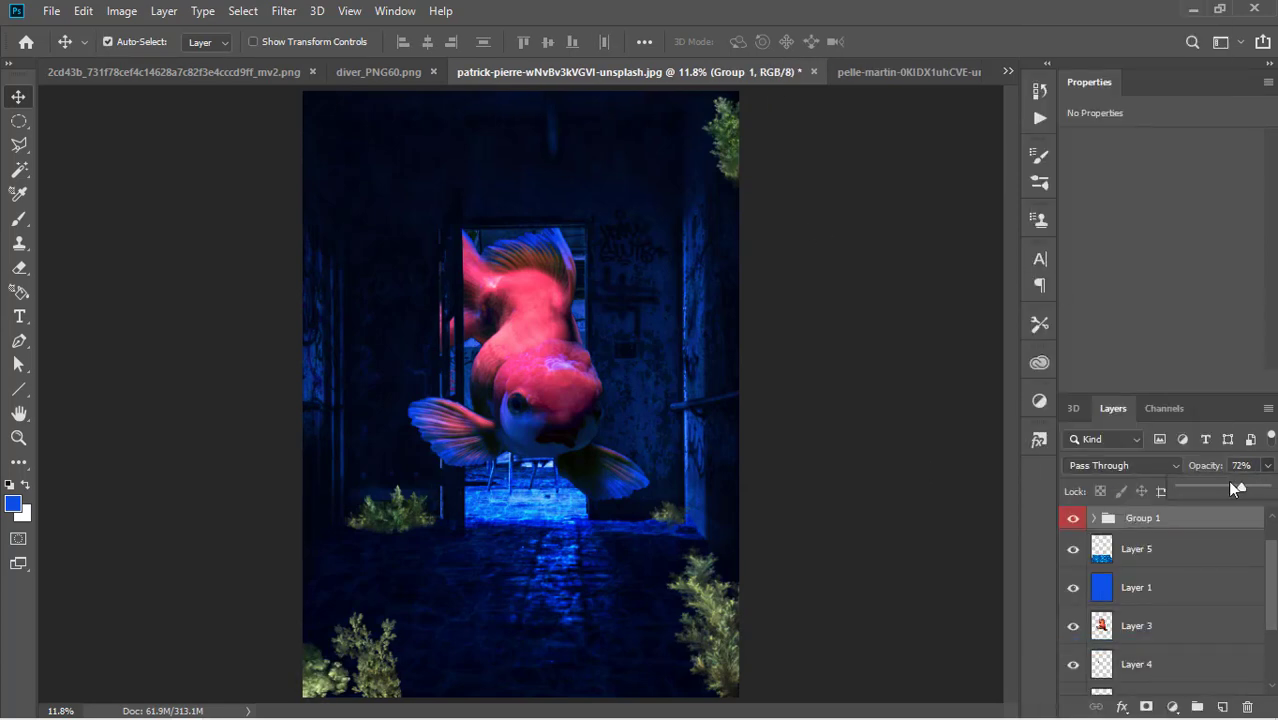
{"action": "left_click_drag", "start_coordinate": [1227, 480], "coordinate": [1211, 478]}
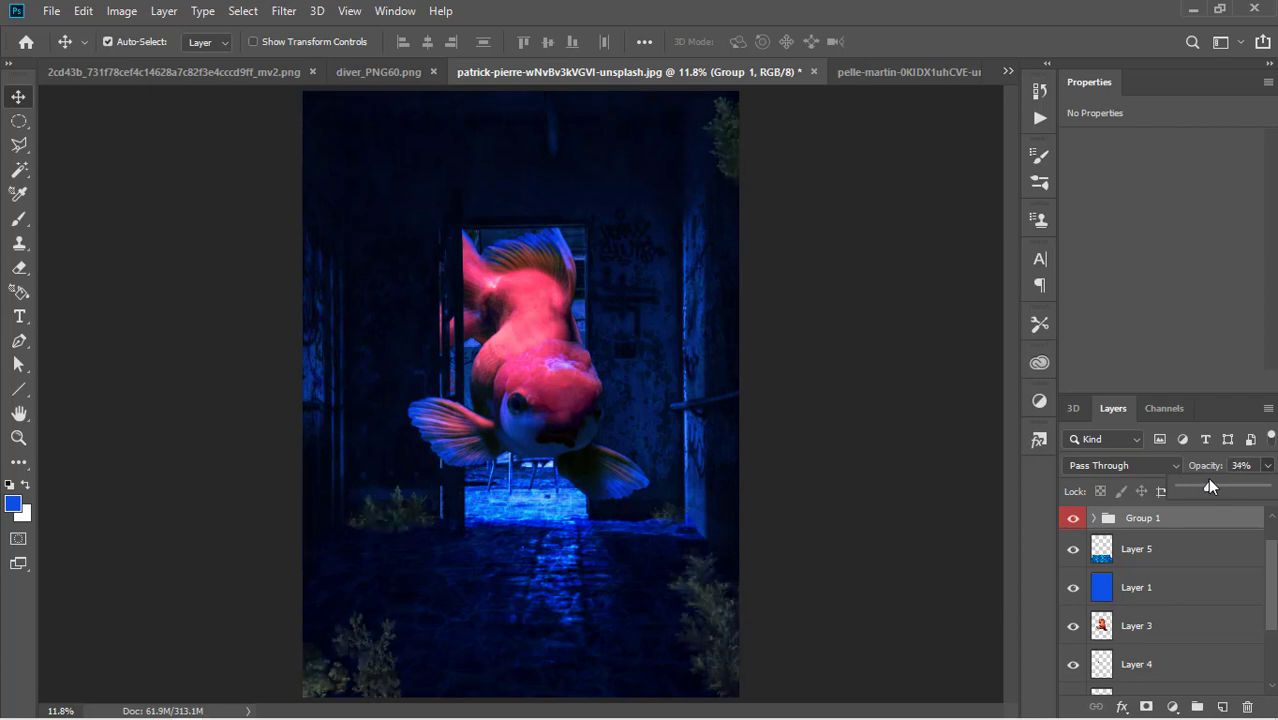
{"action": "scroll", "coordinate": [1197, 530], "scroll_direction": "up", "scroll_amount": 1}
{"action": "left_click_drag", "start_coordinate": [1209, 562], "coordinate": [1197, 612]}
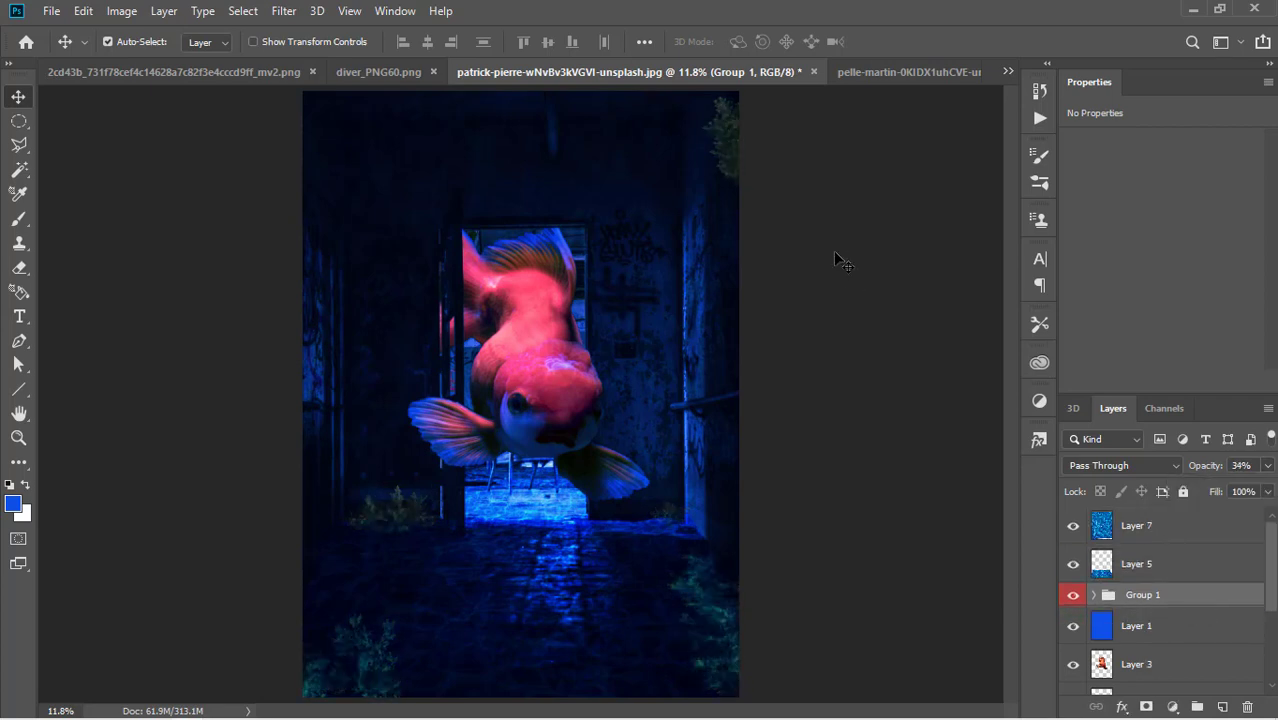
{"action": "left_click", "coordinate": [1068, 567]}
{"action": "left_click", "coordinate": [1068, 567]}
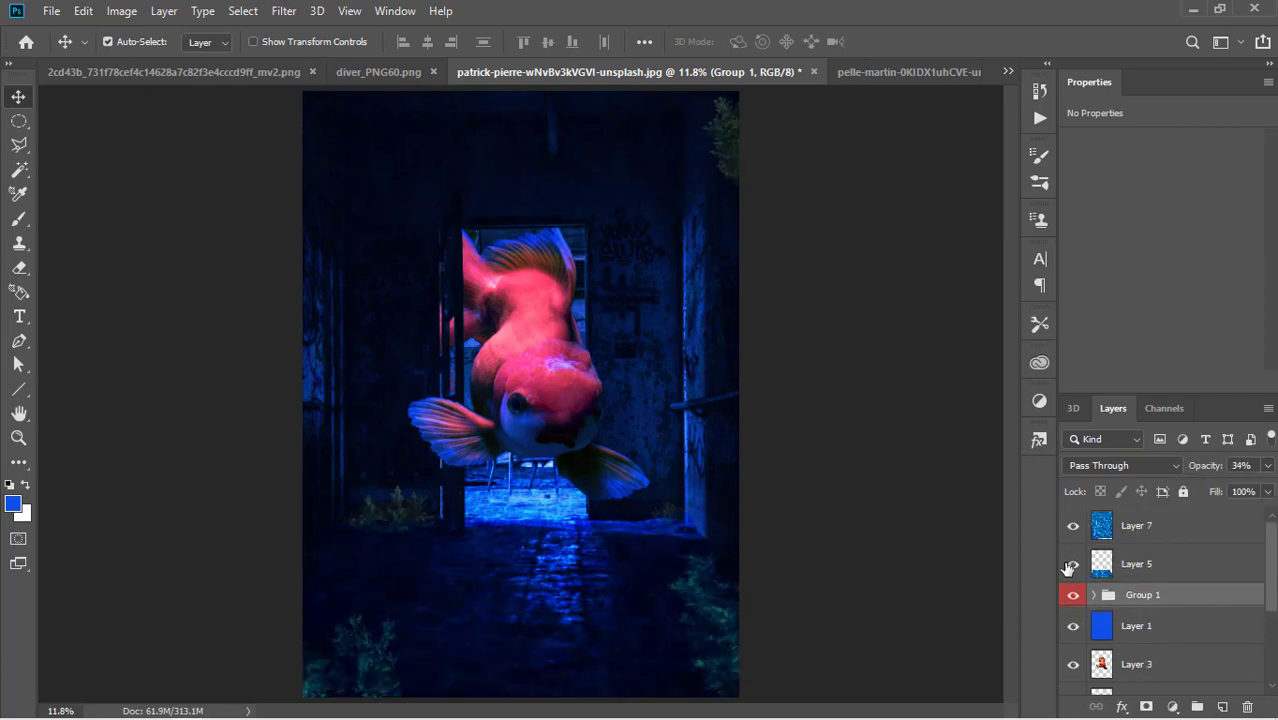
Step: Expand the plant group and lower the opacity of Layer 10
{"action": "left_click", "coordinate": [735, 146]}
{"action": "left_click", "coordinate": [1167, 591]}
{"action": "left_click", "coordinate": [1093, 595]}
{"action": "scroll", "coordinate": [1214, 612], "scroll_direction": "down", "scroll_amount": 3}
{"action": "left_click", "coordinate": [1230, 592]}
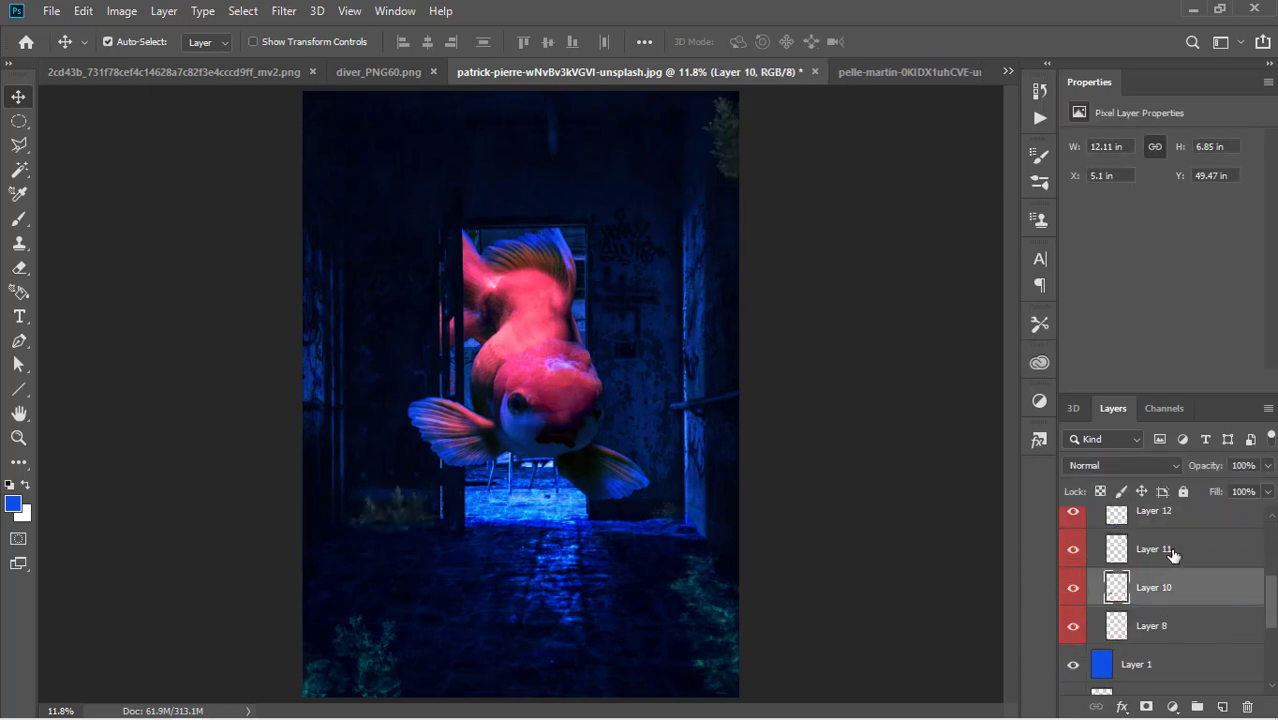
{"action": "left_click", "coordinate": [1267, 465]}
{"action": "left_click_drag", "start_coordinate": [1268, 489], "coordinate": [1240, 488]}
Step: Set the opacity of Layer 11, the plant in the upper right corner, to 89%
{"action": "scroll", "coordinate": [1074, 556], "scroll_direction": "up", "scroll_amount": 1}
{"action": "left_click", "coordinate": [1074, 557]}
{"action": "left_click", "coordinate": [1190, 590]}
{"action": "left_click", "coordinate": [1267, 465]}
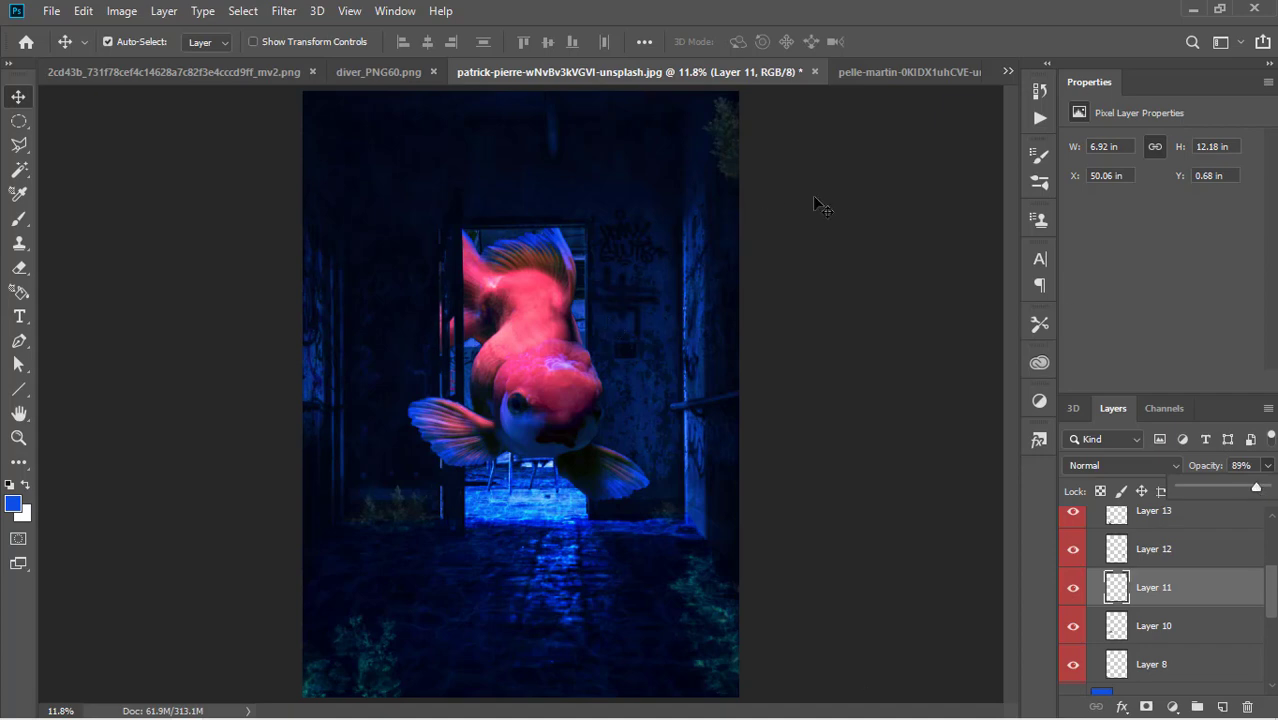
Step: Add the logo from LOGO1.psd to the composite as the topmost layer above Layer 7 and close its source window
{"action": "left_click", "coordinate": [282, 615]}
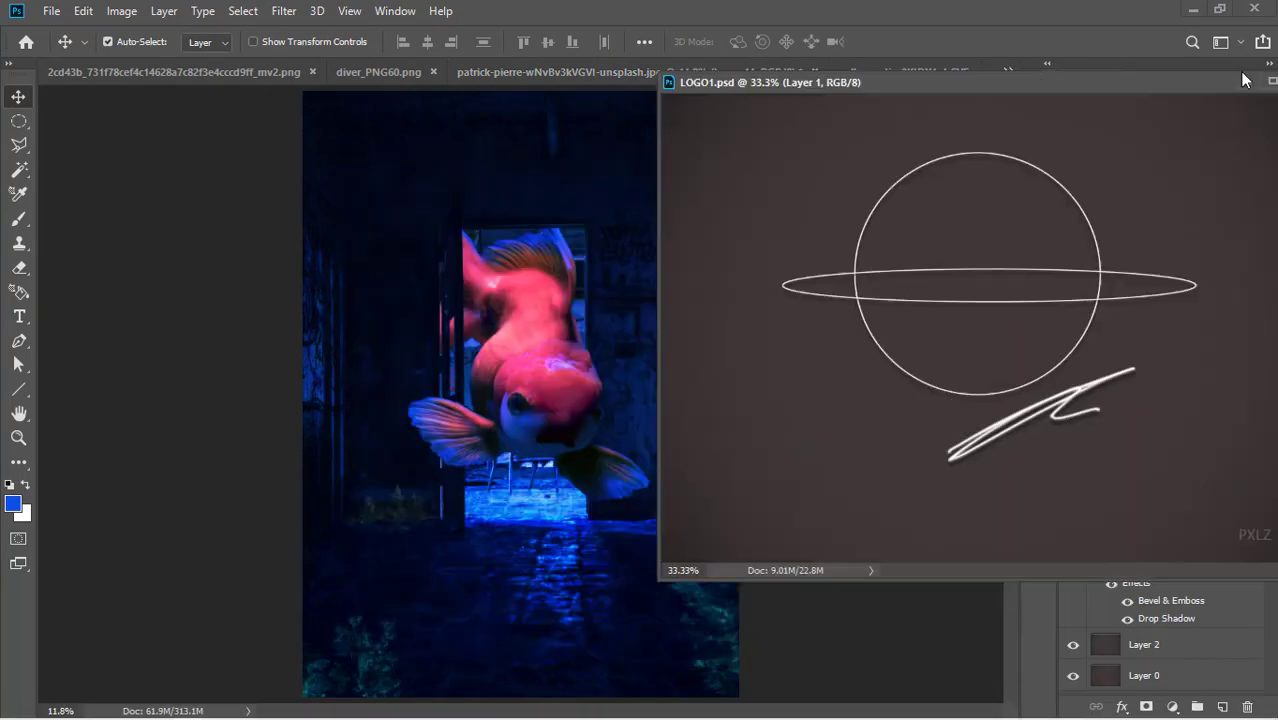
{"action": "left_click_drag", "start_coordinate": [1188, 396], "coordinate": [630, 539]}
{"action": "left_click_drag", "start_coordinate": [1040, 89], "coordinate": [622, 97]}
{"action": "left_click", "coordinate": [934, 96]}
{"action": "left_click_drag", "start_coordinate": [1155, 621], "coordinate": [1161, 516]}
Step: Scale the logo to about 51.93% and place it on the room's right wall, near X 46.09 in, Y 46.79 in
{"action": "key", "text": "ctrl+t"}
{"action": "left_click_drag", "start_coordinate": [479, 514], "coordinate": [550, 567]}
{"action": "left_click_drag", "start_coordinate": [612, 605], "coordinate": [738, 503]}
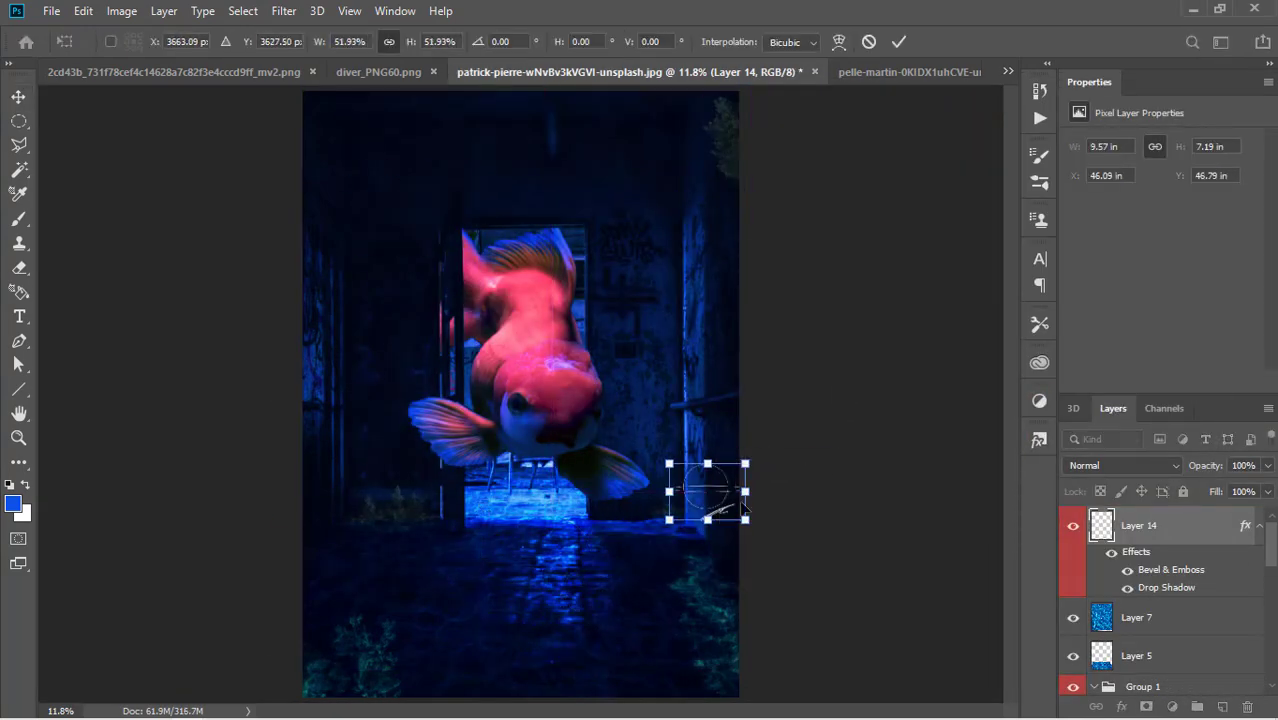
Step: Distort the logo in perspective to fit the right wall, about 6.72 × 6.51 in, and set its opacity to 73%
{"action": "right_click", "coordinate": [709, 496]}
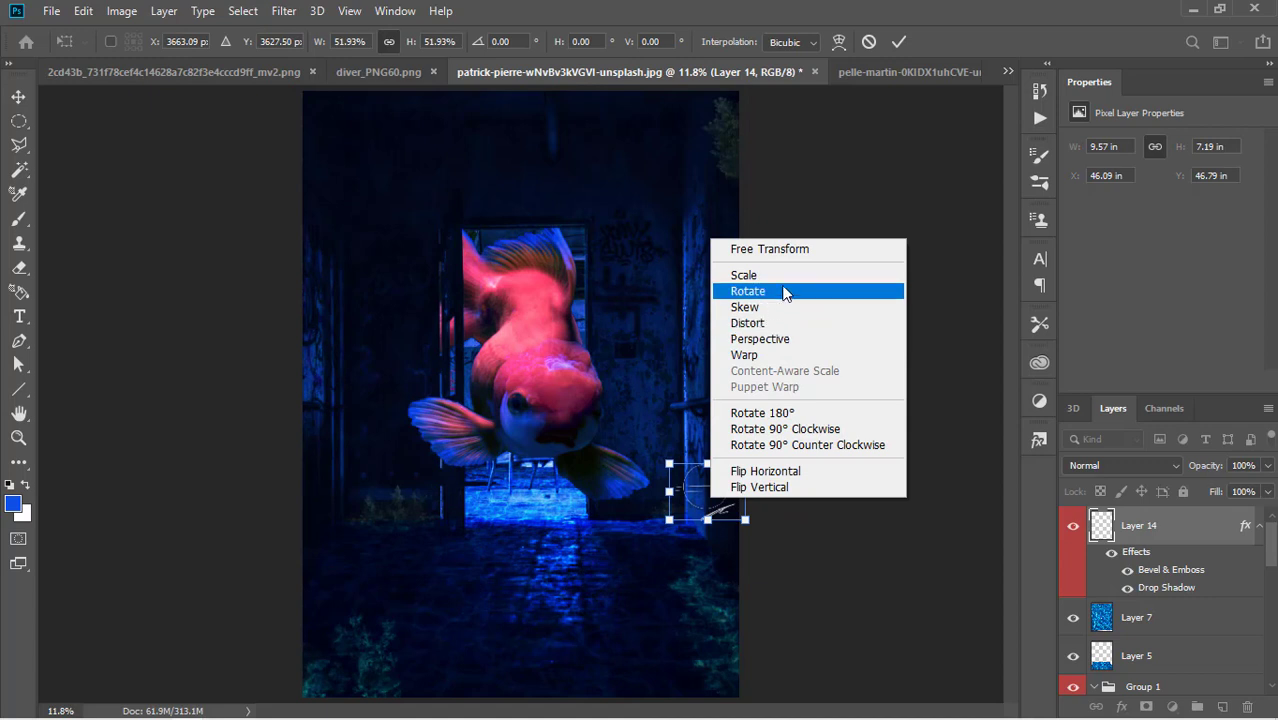
{"action": "left_click", "coordinate": [785, 338]}
{"action": "left_click_drag", "start_coordinate": [671, 492], "coordinate": [740, 518]}
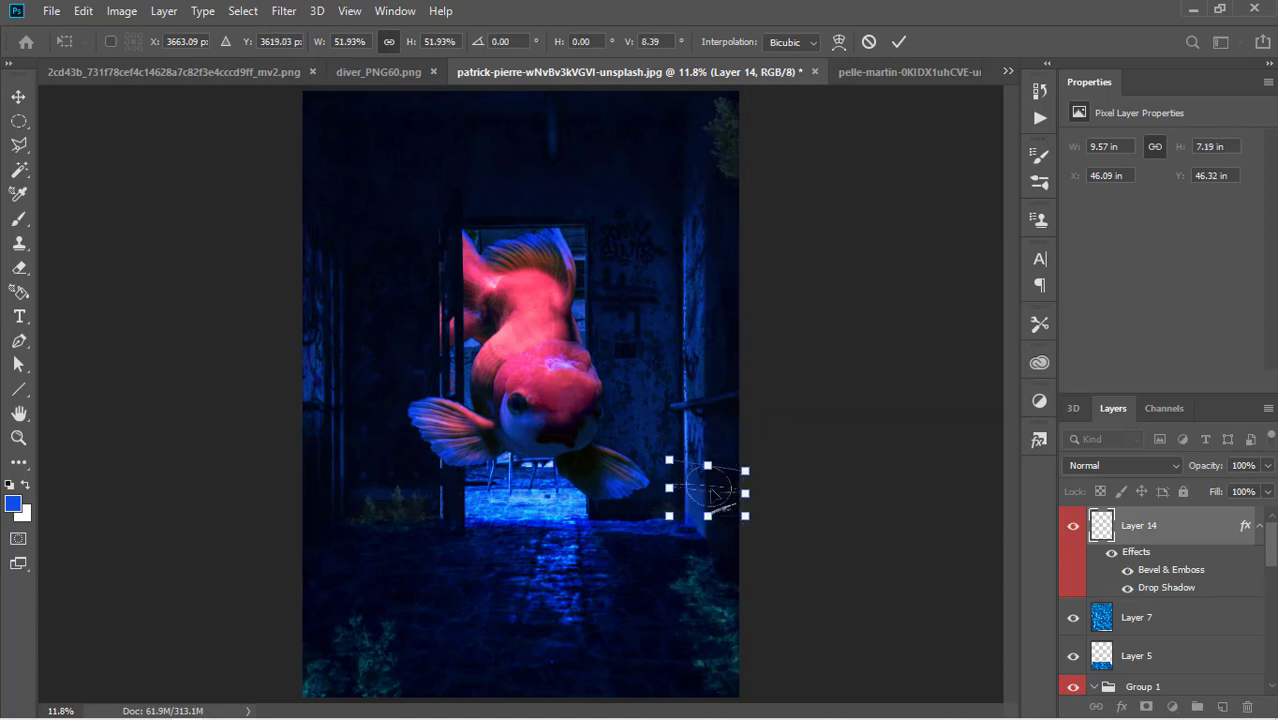
{"action": "left_click_drag", "start_coordinate": [669, 460], "coordinate": [682, 495]}
{"action": "right_click", "coordinate": [709, 495]}
{"action": "left_click", "coordinate": [764, 322]}
{"action": "key", "text": "Return"}
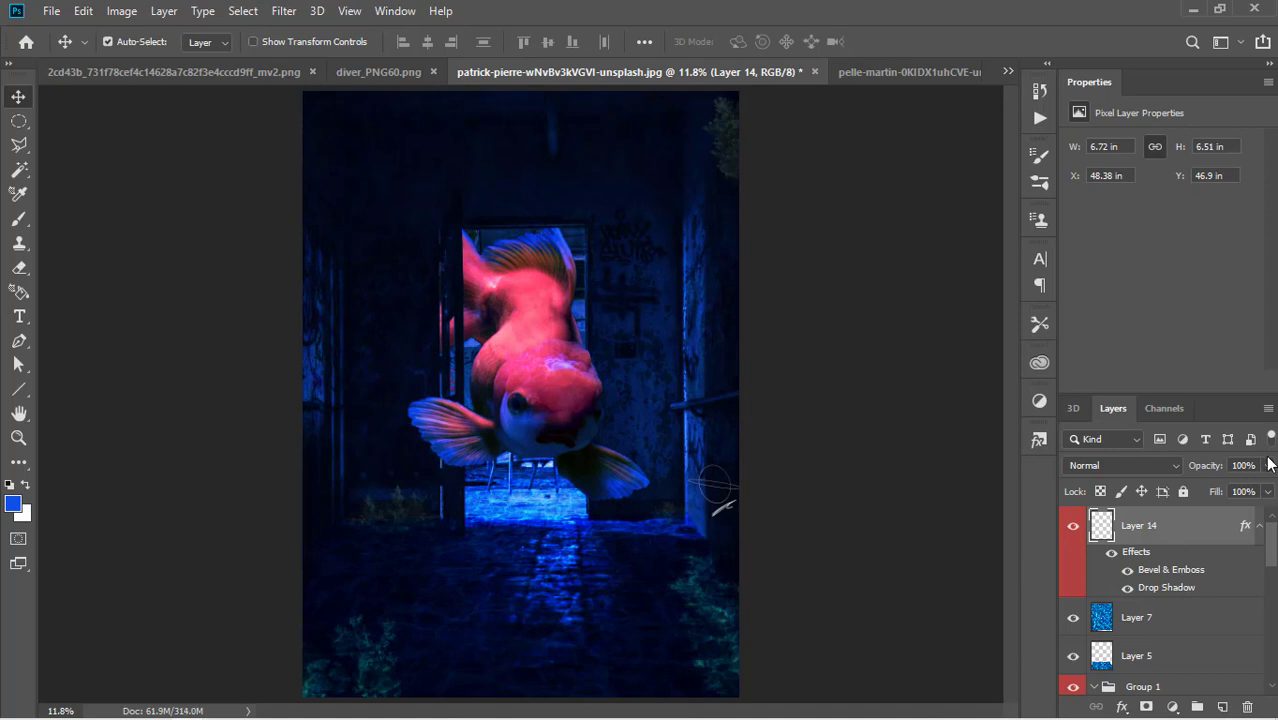
{"action": "left_click_drag", "start_coordinate": [1267, 465], "coordinate": [1250, 490]}
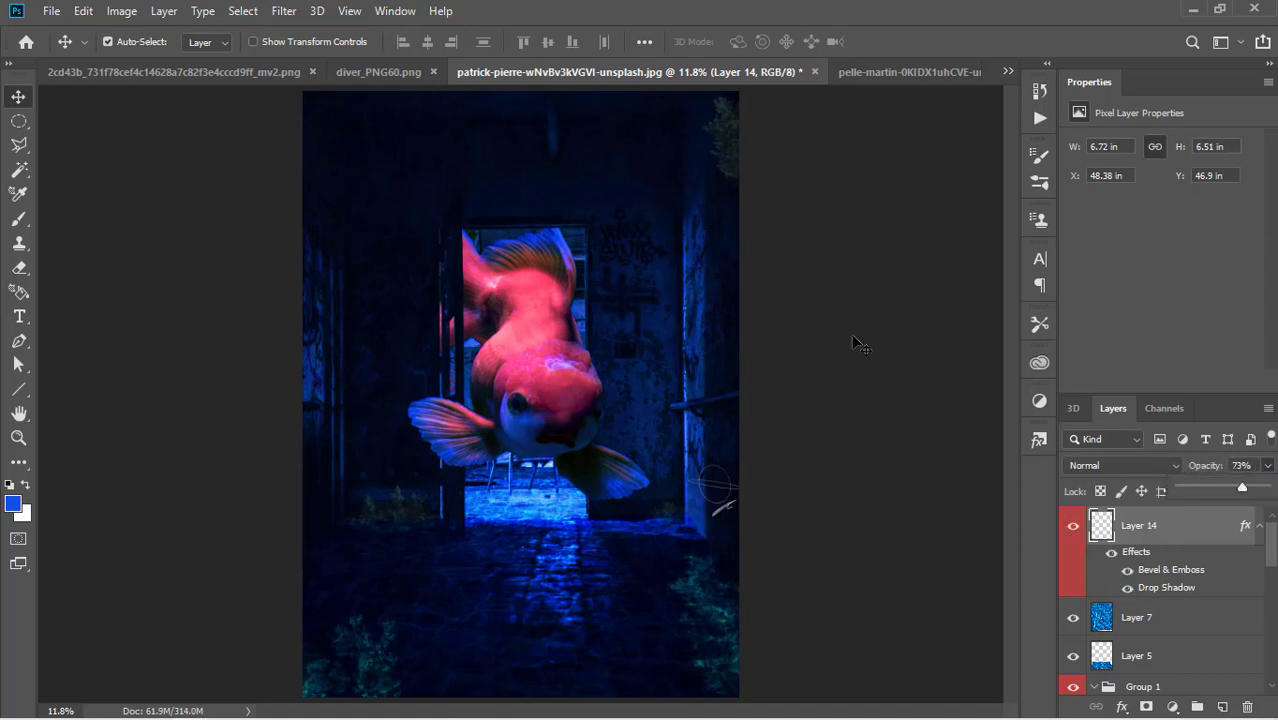
Step: Set the opacity of Layer 8, the bushy plant in the lower left corner, to 78%
{"action": "scroll", "coordinate": [1170, 648], "scroll_direction": "down", "scroll_amount": 8}
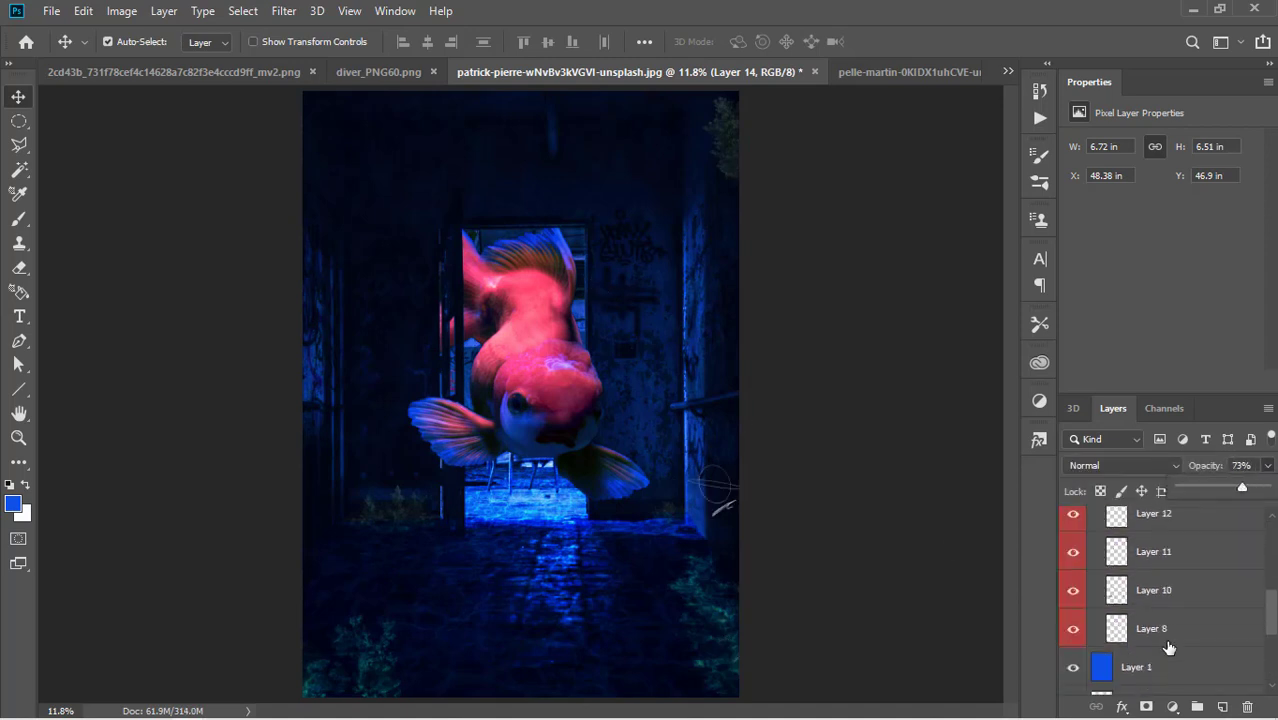
{"action": "left_click", "coordinate": [1180, 538]}
{"action": "left_click", "coordinate": [1267, 466]}
{"action": "scroll", "coordinate": [1204, 575], "scroll_direction": "up", "scroll_amount": 3}
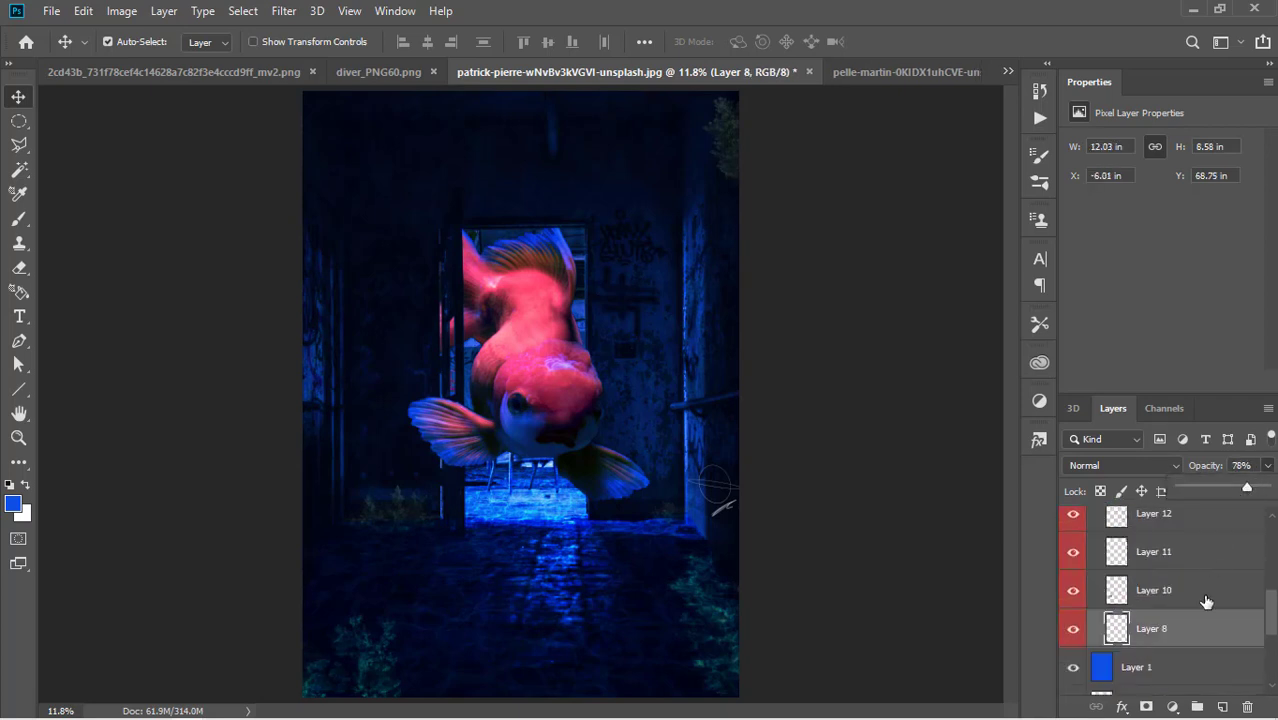
Step: Fine-tune the opacity of the remaining plant layers in Group 1, setting Layer 9 to 66%
{"action": "left_click", "coordinate": [1204, 597]}
{"action": "left_click", "coordinate": [1210, 558]}
{"action": "left_click_drag", "start_coordinate": [1268, 466], "coordinate": [1257, 490]}
{"action": "left_click", "coordinate": [1211, 514]}
{"action": "scroll", "coordinate": [1198, 566], "scroll_direction": "up", "scroll_amount": 3}
{"action": "left_click", "coordinate": [1198, 578]}
{"action": "scroll", "coordinate": [1207, 557], "scroll_direction": "up", "scroll_amount": 3}
{"action": "left_click", "coordinate": [1200, 632]}
{"action": "left_click", "coordinate": [1267, 466]}
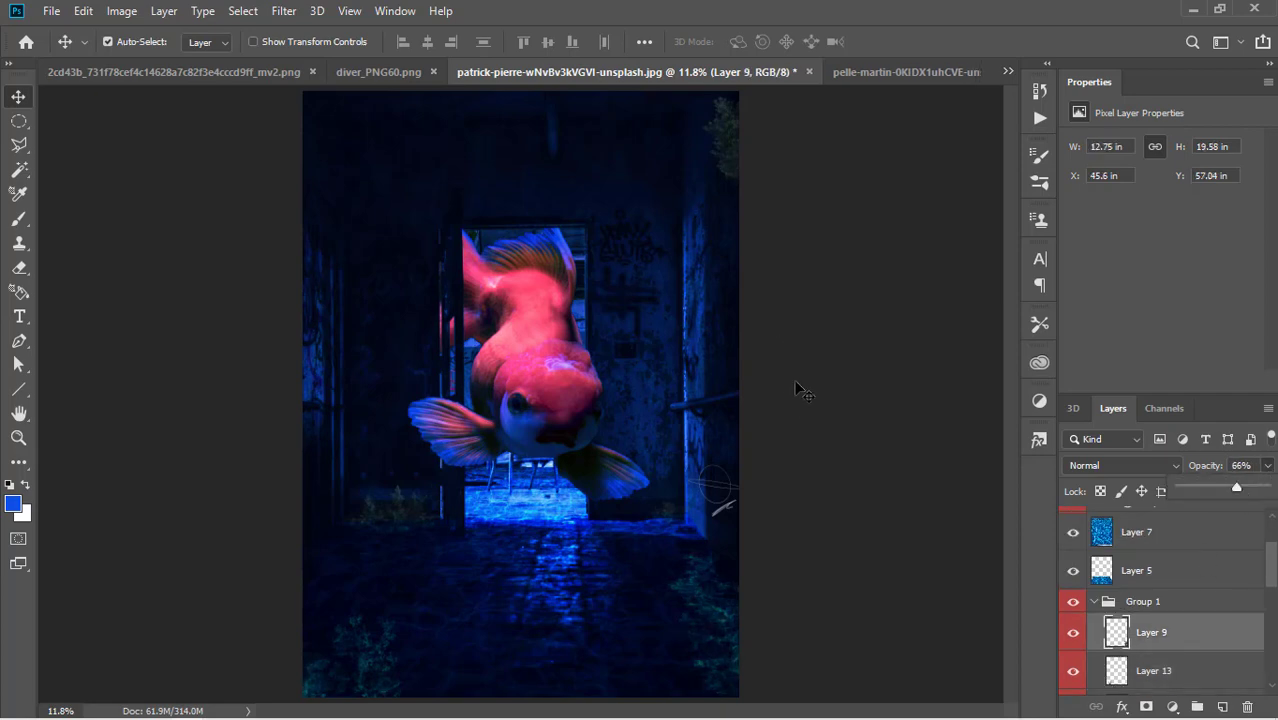
Step: Start saving the composite as a layered Photoshop (PSD) file and move the save dialog aside
{"action": "left_click", "coordinate": [51, 10]}
{"action": "left_click", "coordinate": [60, 220]}
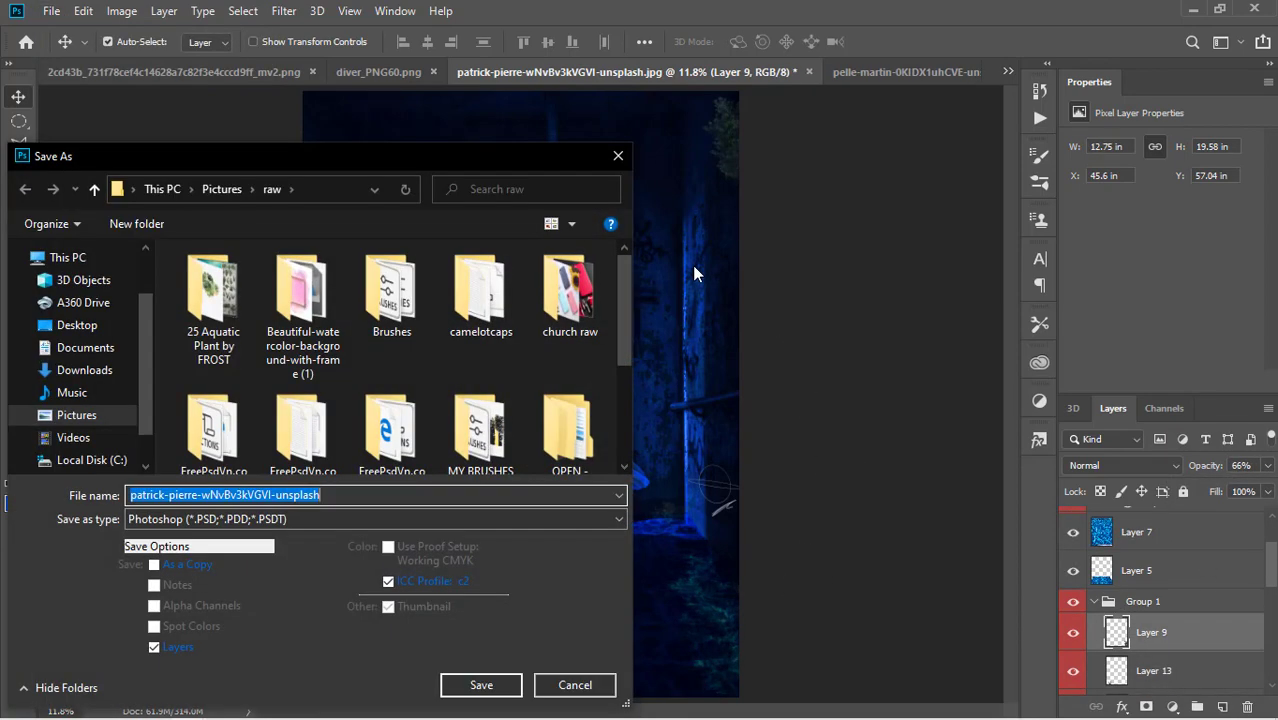
{"action": "left_click_drag", "start_coordinate": [442, 150], "coordinate": [1036, 100]}
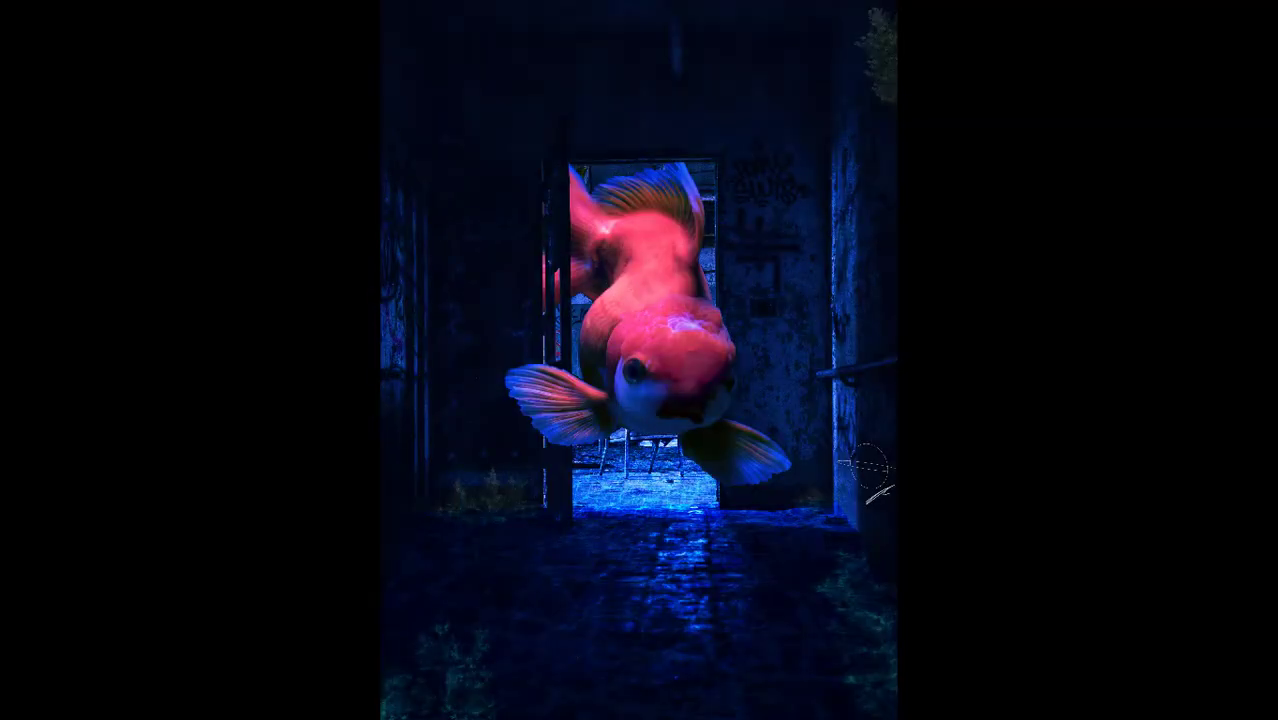